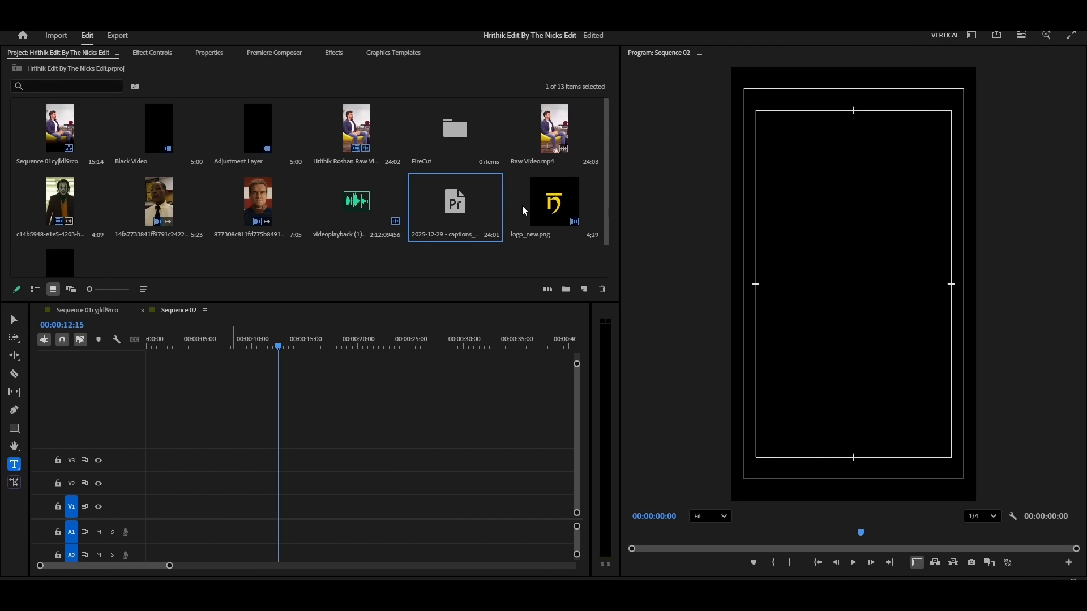
Place Hrithik Roshan Raw Video.mp4 at the start of Sequence 02 on V1 and A1, keeping the existing sequence settings.
click(554, 129)
click(364, 118)
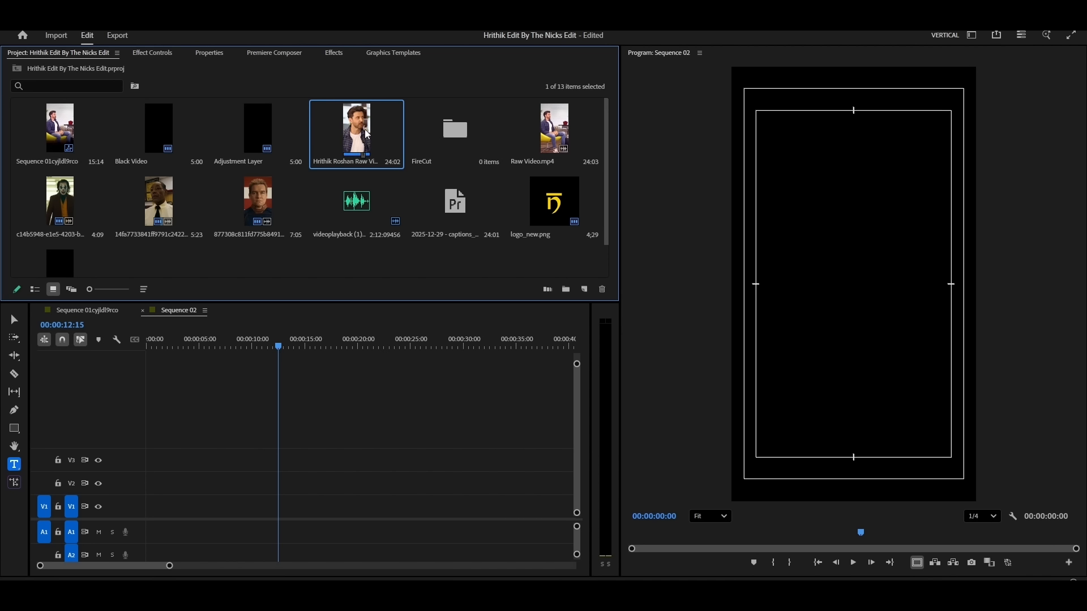
drag(350, 133, 148, 509)
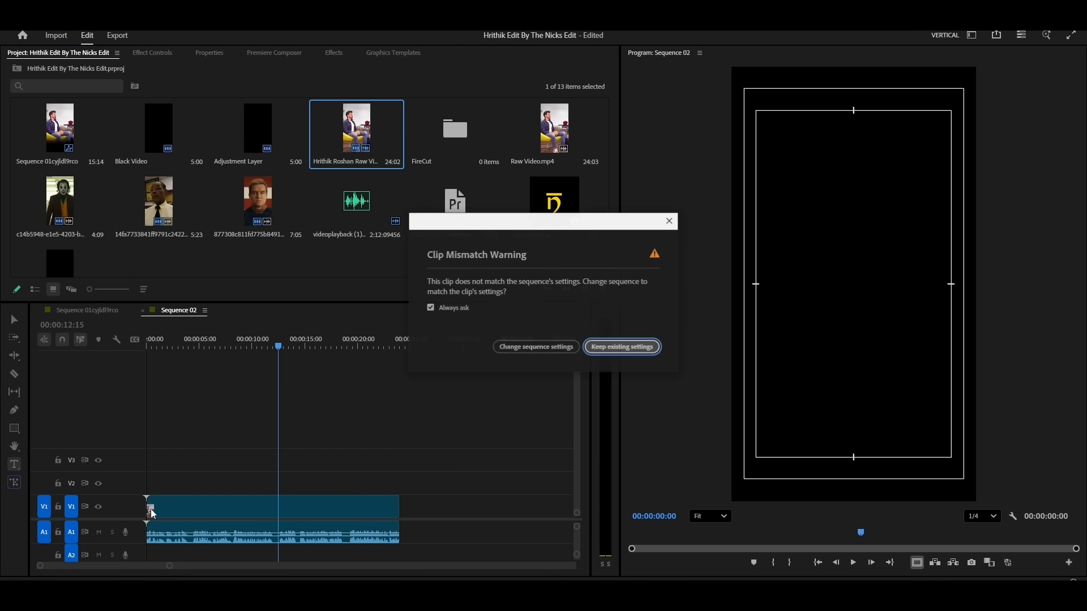
click(620, 350)
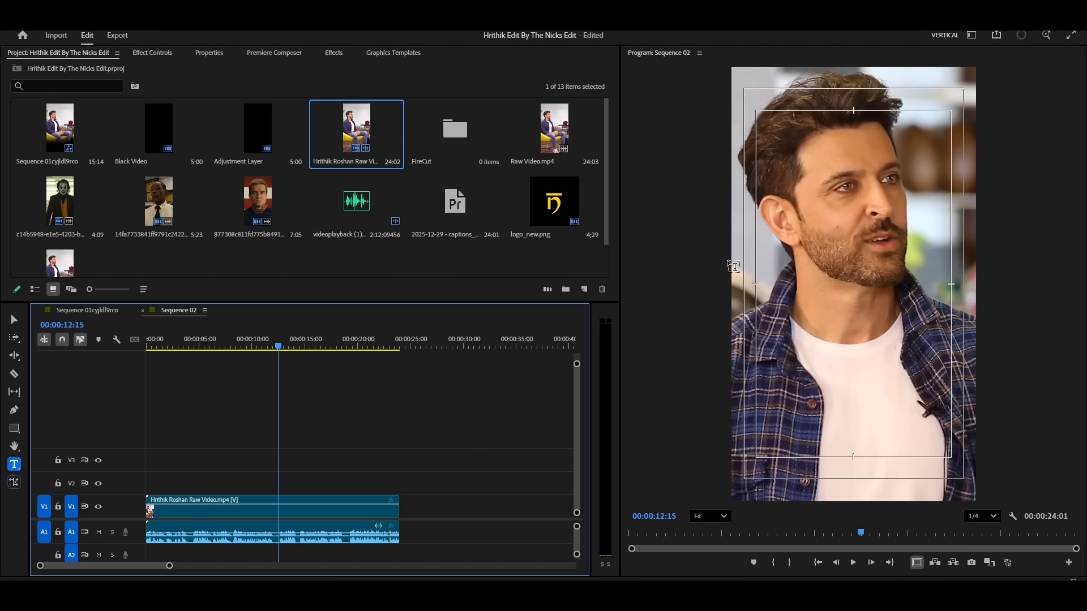
Add the 2025-12-29 captions file to Sequence 02 as a new Subtitle caption track with no style, starting at source timecode.
click(456, 212)
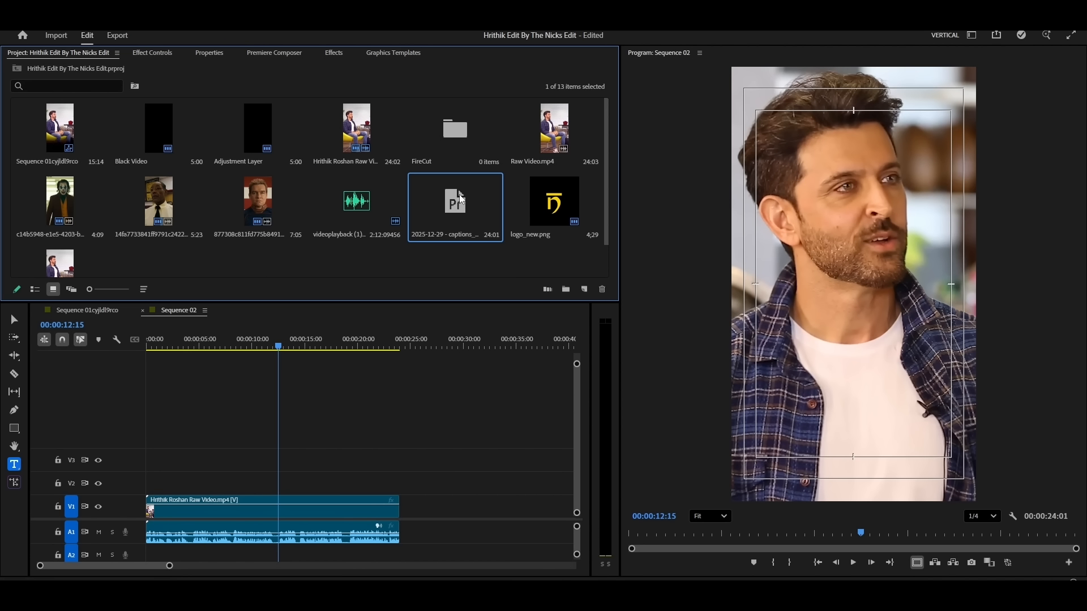
drag(462, 210, 325, 381)
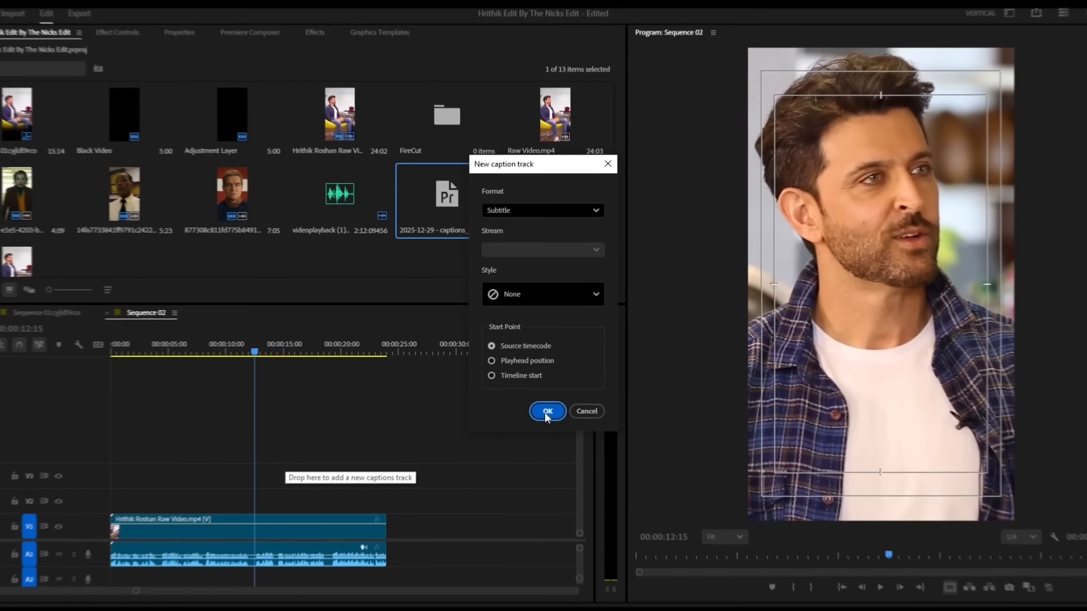
click(546, 412)
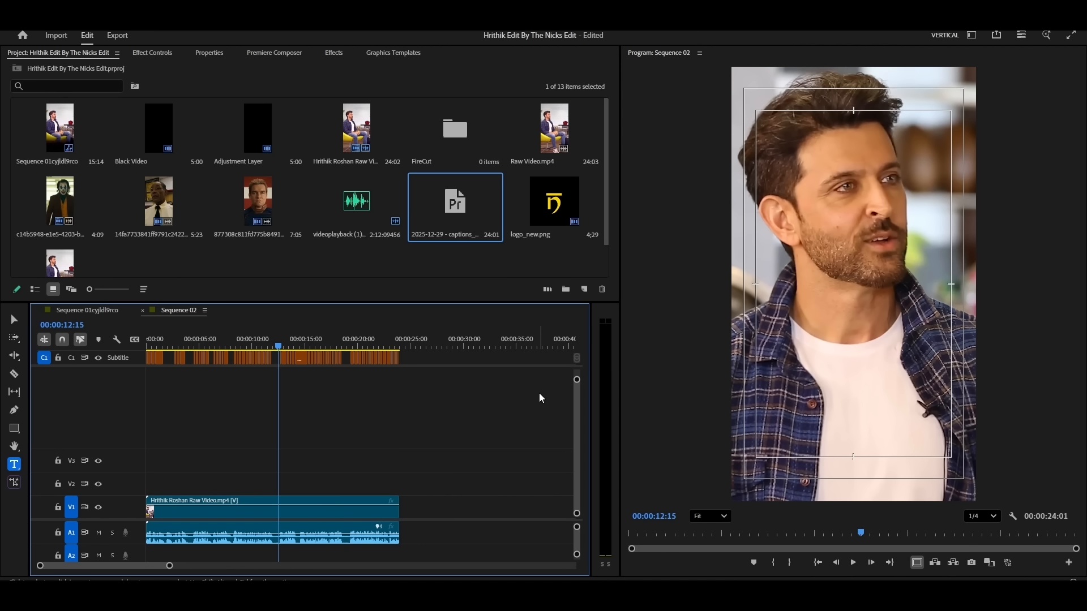
Preview the caption at 00:00:11:01 with the safe margins hidden and shown again.
drag(276, 344, 268, 347)
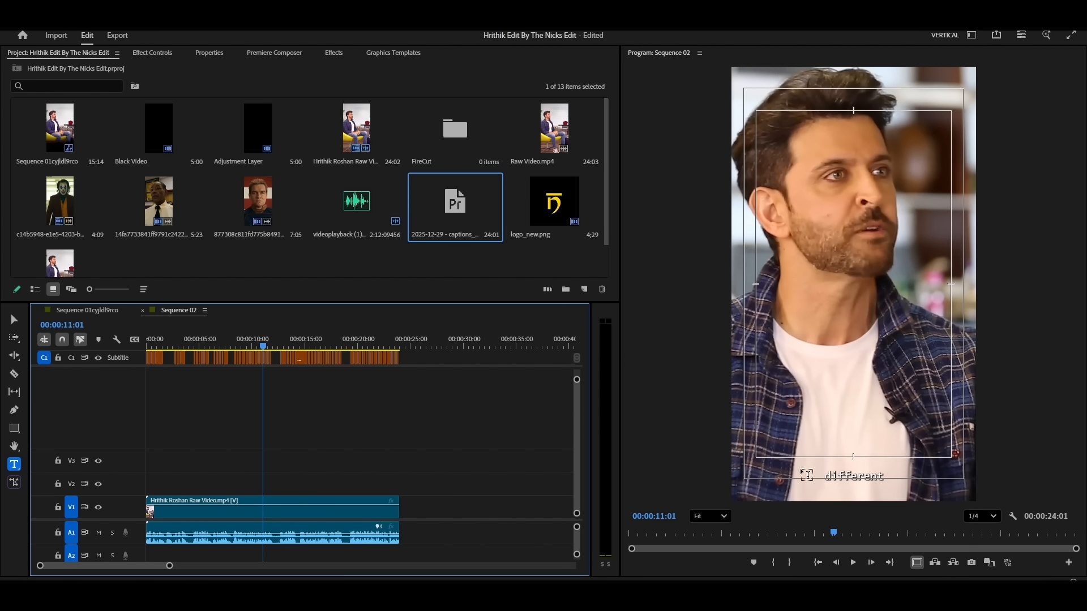
click(917, 563)
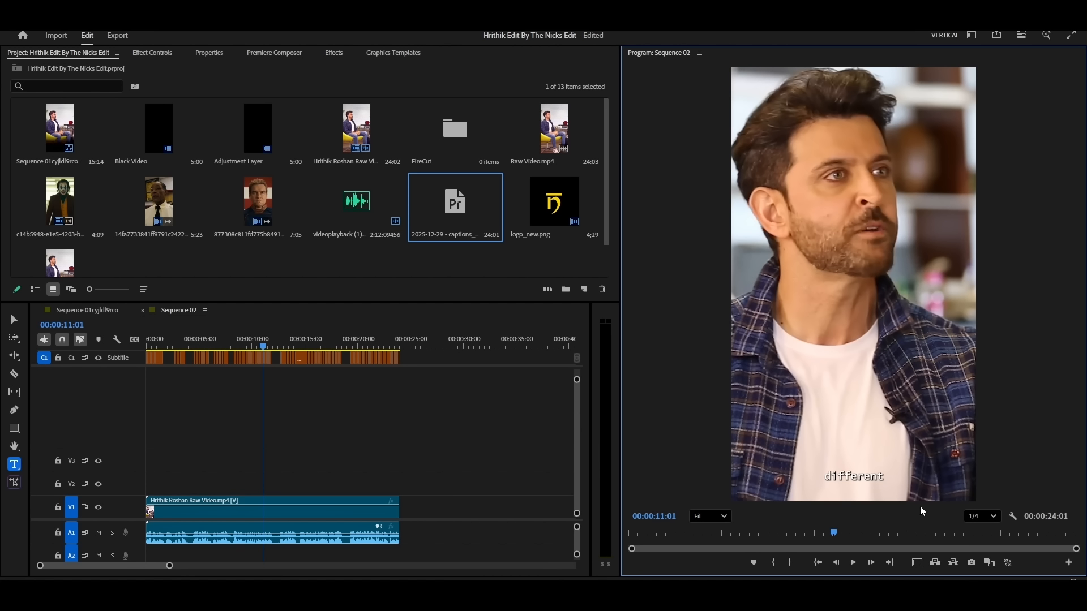
click(917, 562)
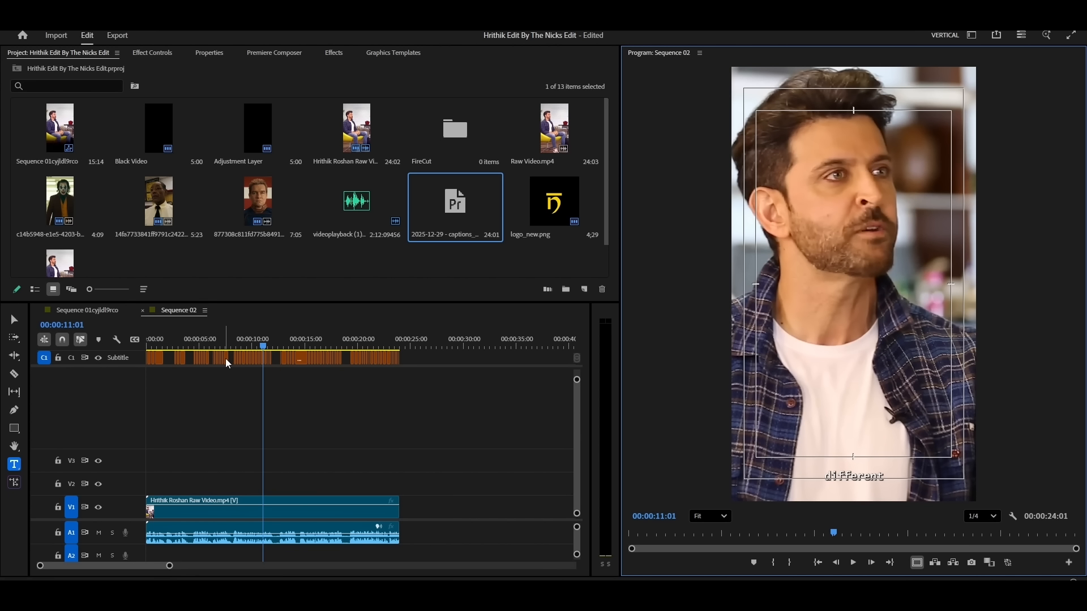
Set the font of the "people." caption near 00:00:01:08 to SF Pro Display Bold.
scroll(206, 367, up, 4)
scroll(191, 365, up, 5)
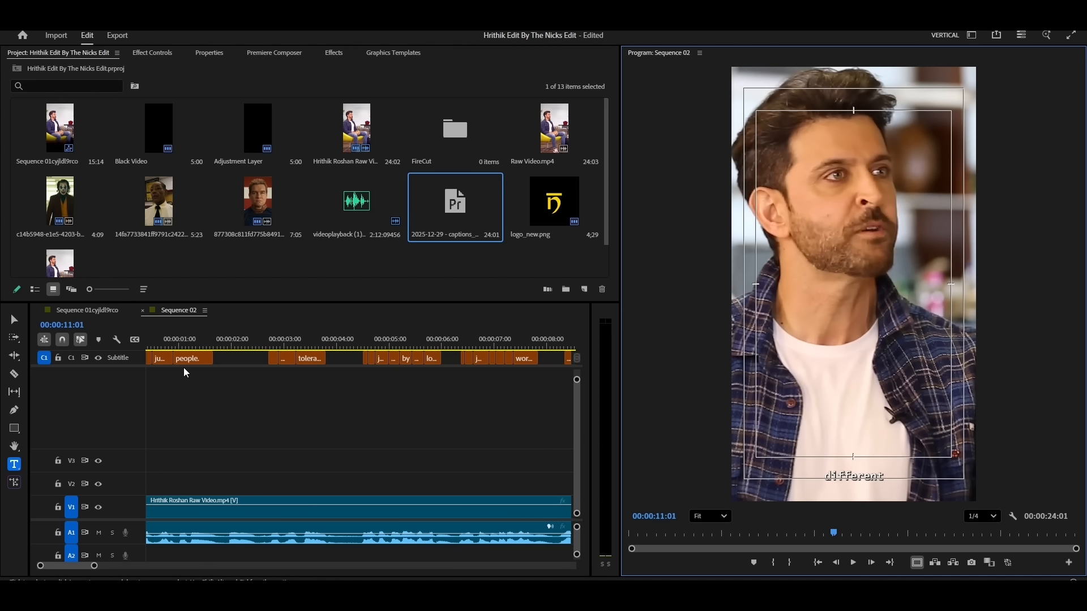
scroll(191, 367, up, 1)
click(216, 337)
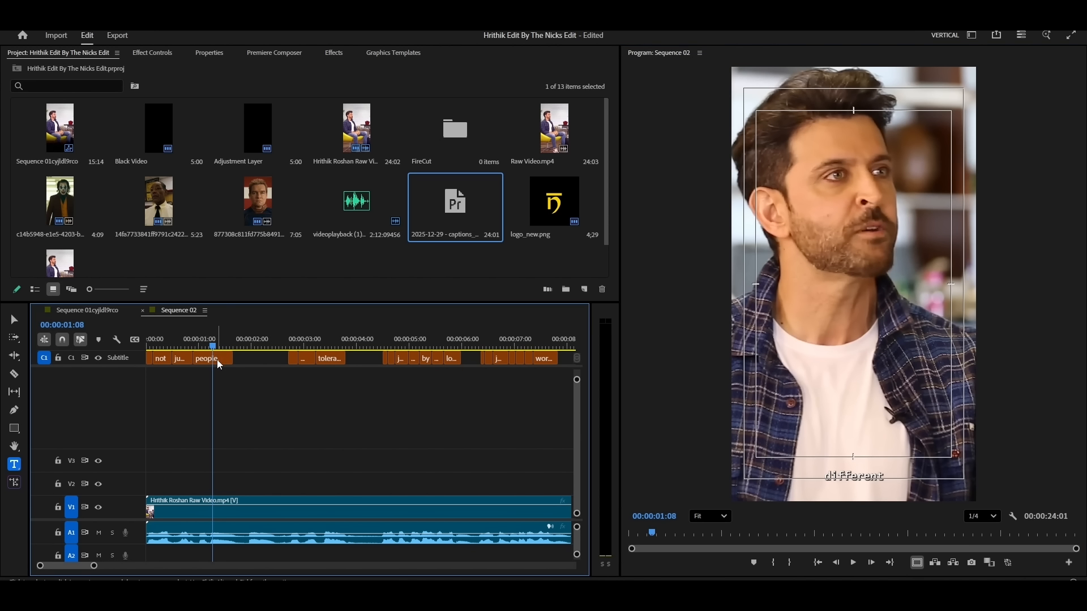
click(218, 362)
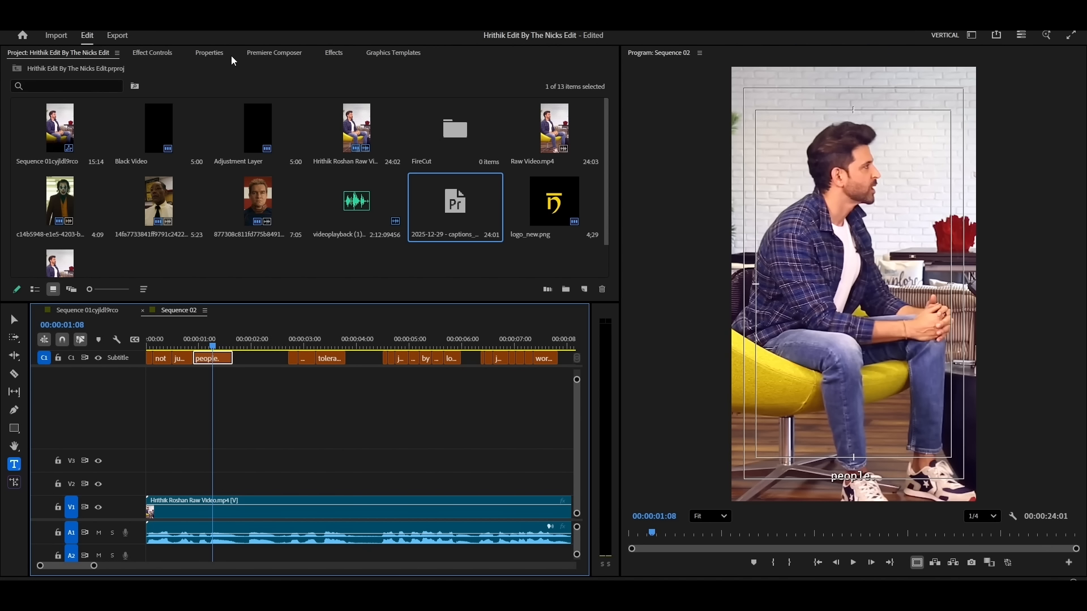
click(209, 54)
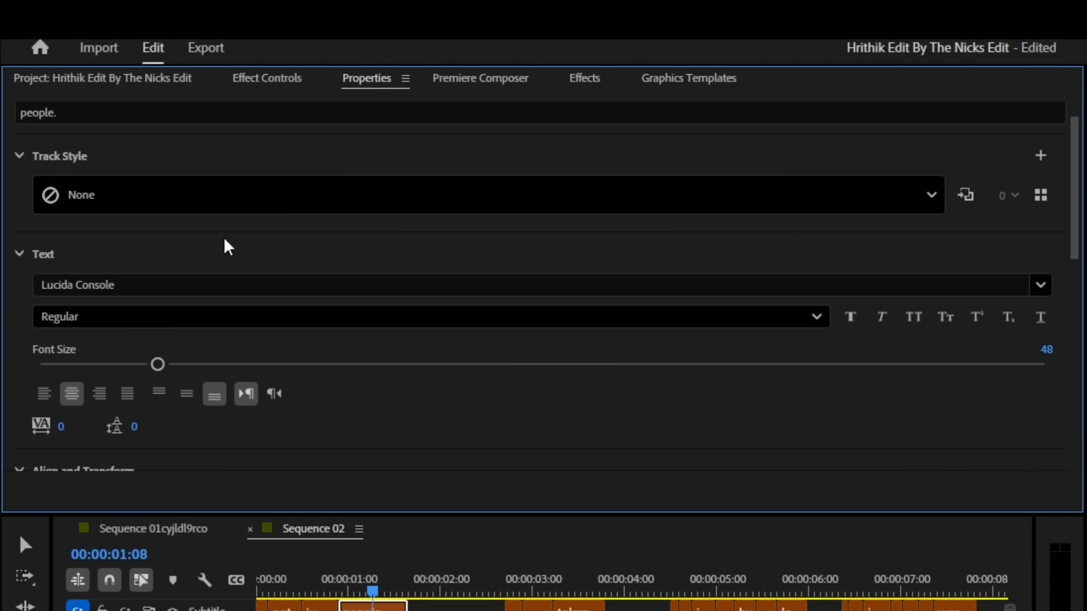
click(127, 285)
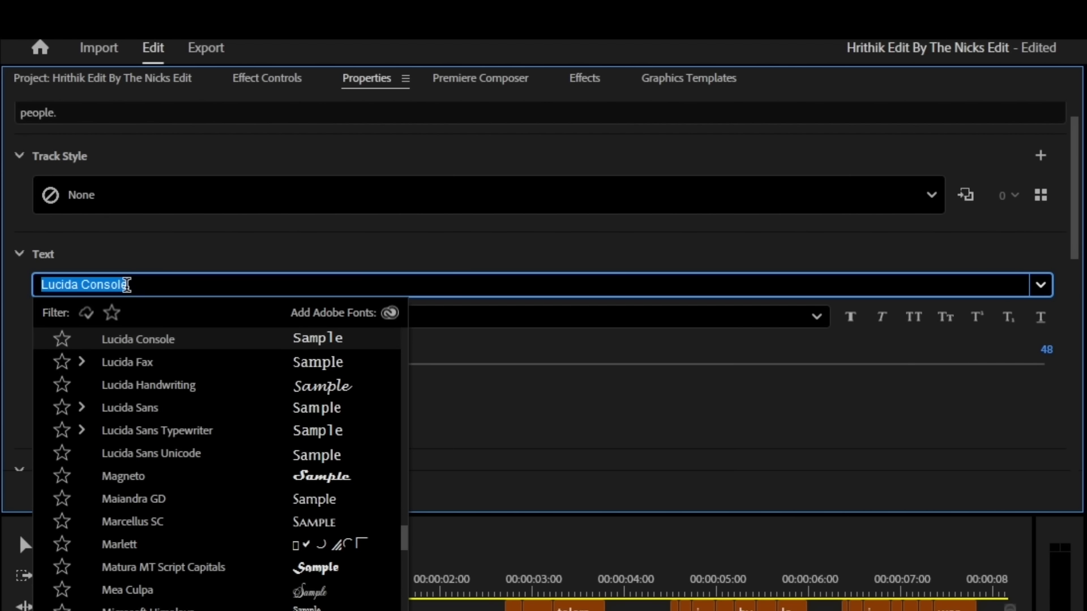
text(sf)
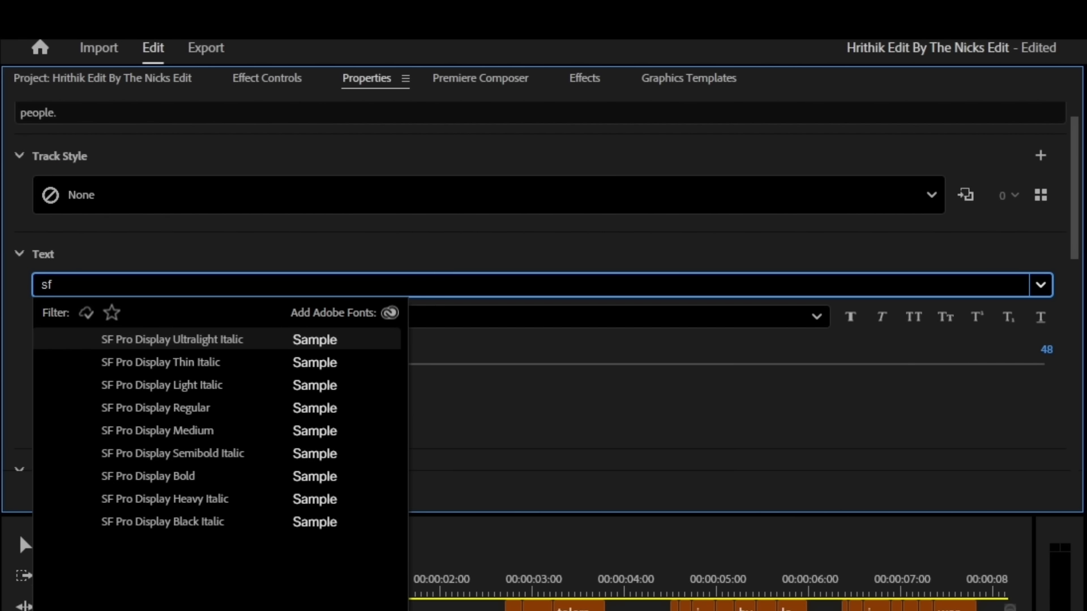
click(176, 476)
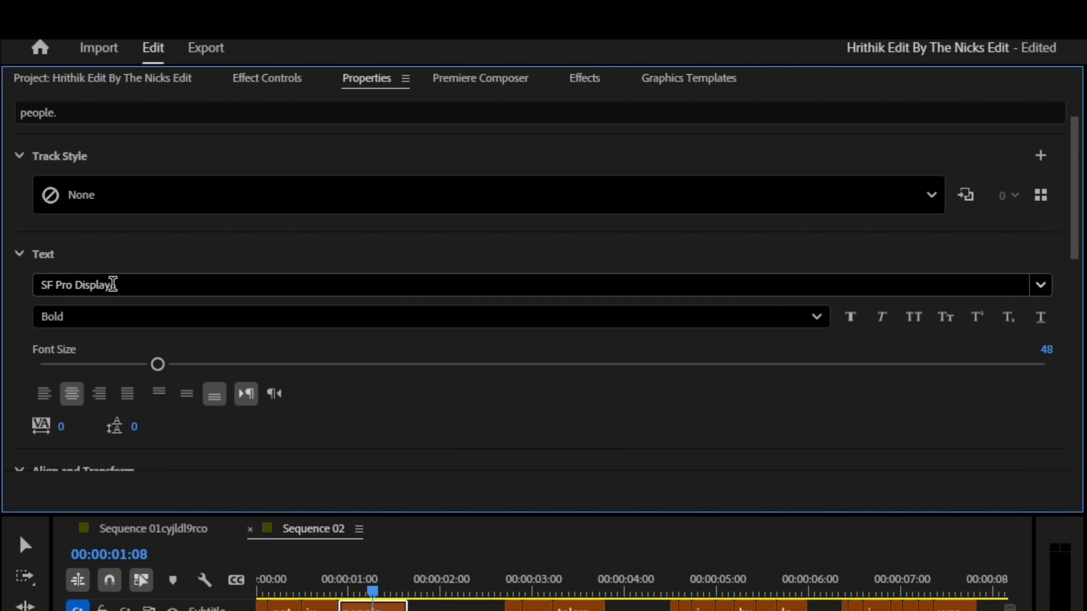
Turn off the shadow of the "people." caption.
scroll(490, 424, down, 5)
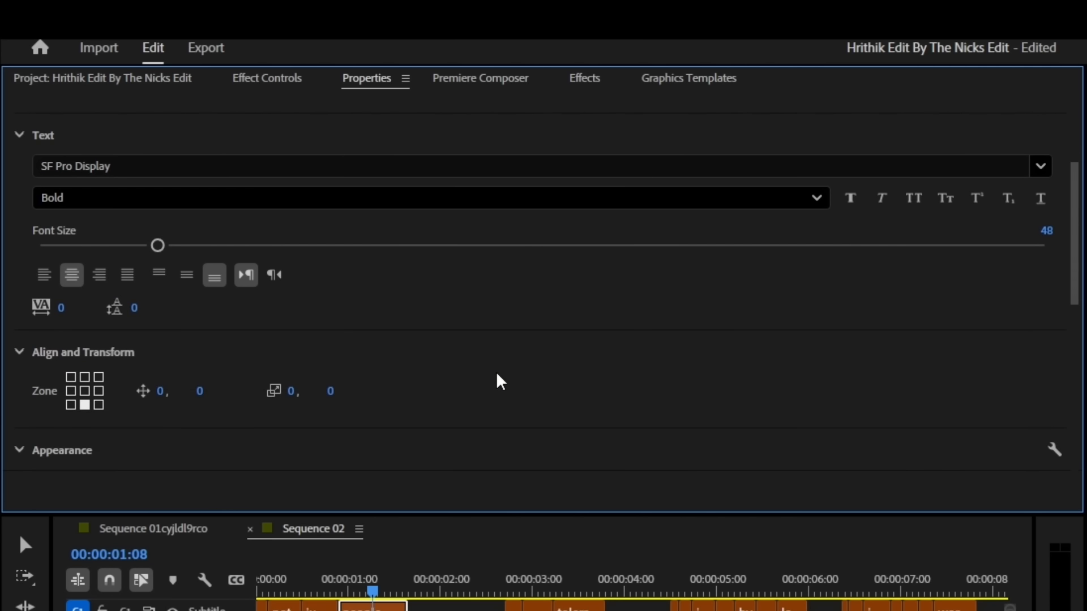
scroll(480, 364, down, 4)
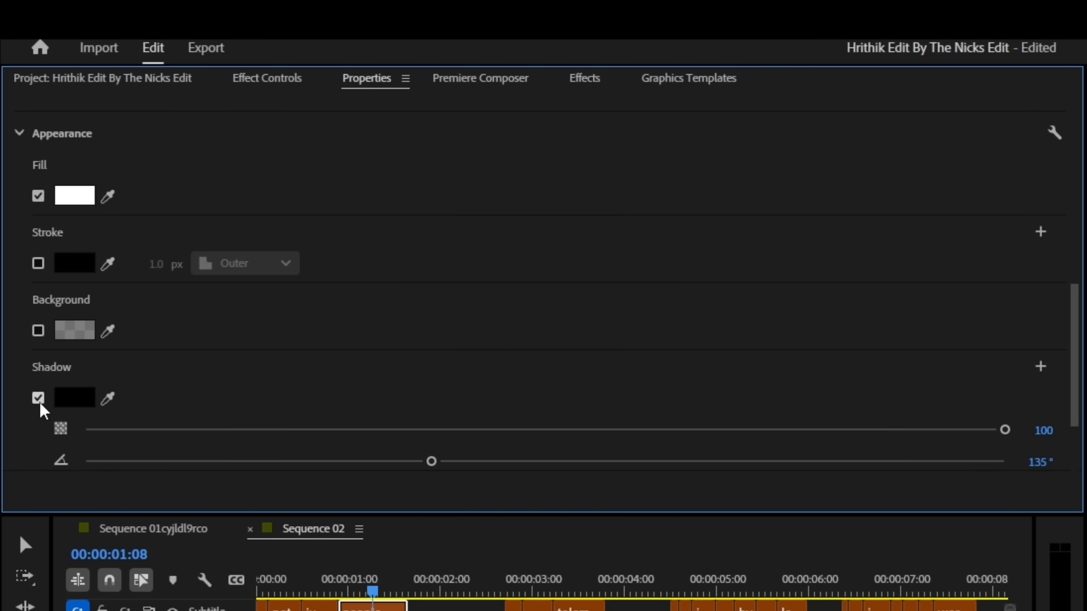
click(37, 401)
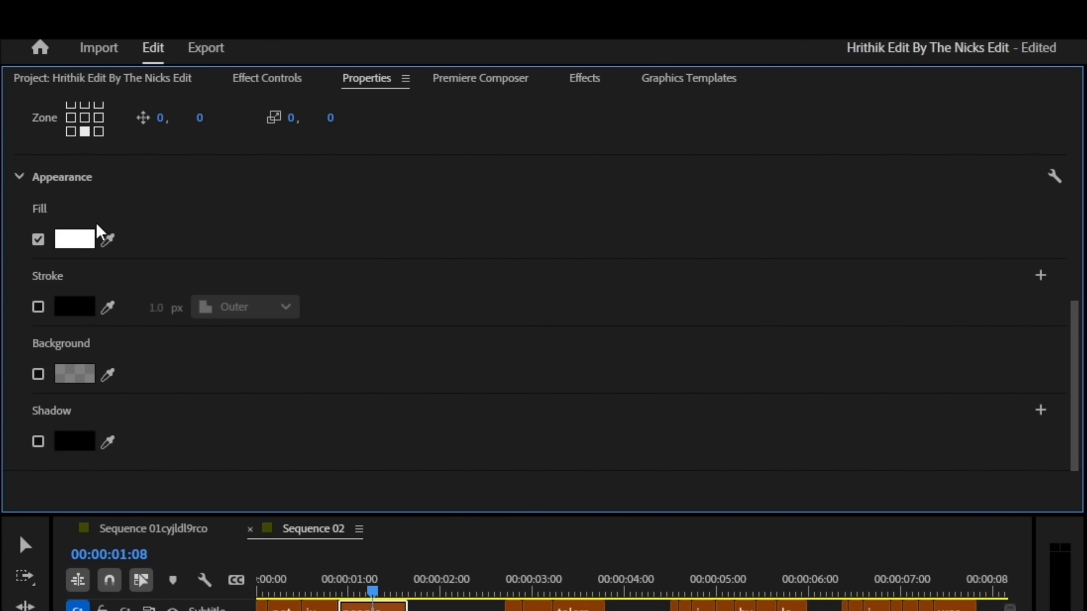
Align the caption to the centre zone and set its vertical position offset to 152.
scroll(405, 347, up, 6)
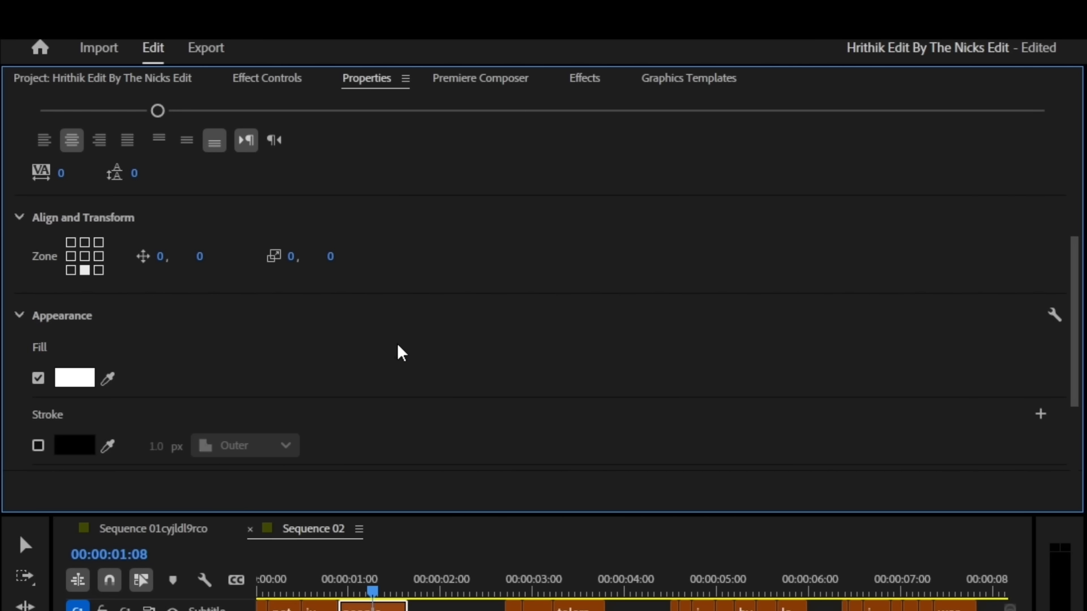
click(85, 375)
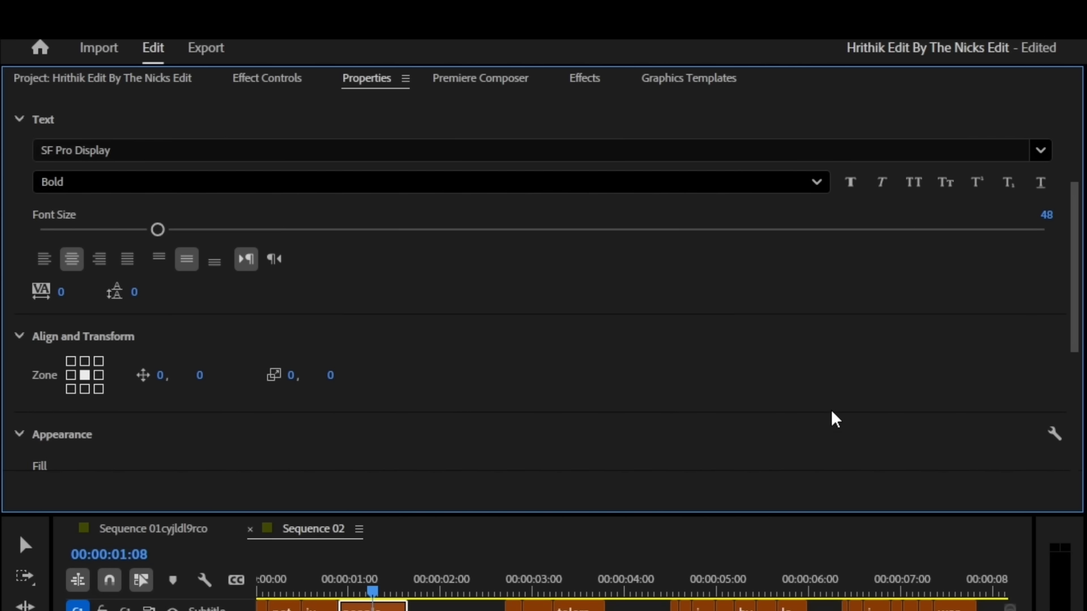
scroll(832, 417, up, 1)
drag(201, 397, 360, 421)
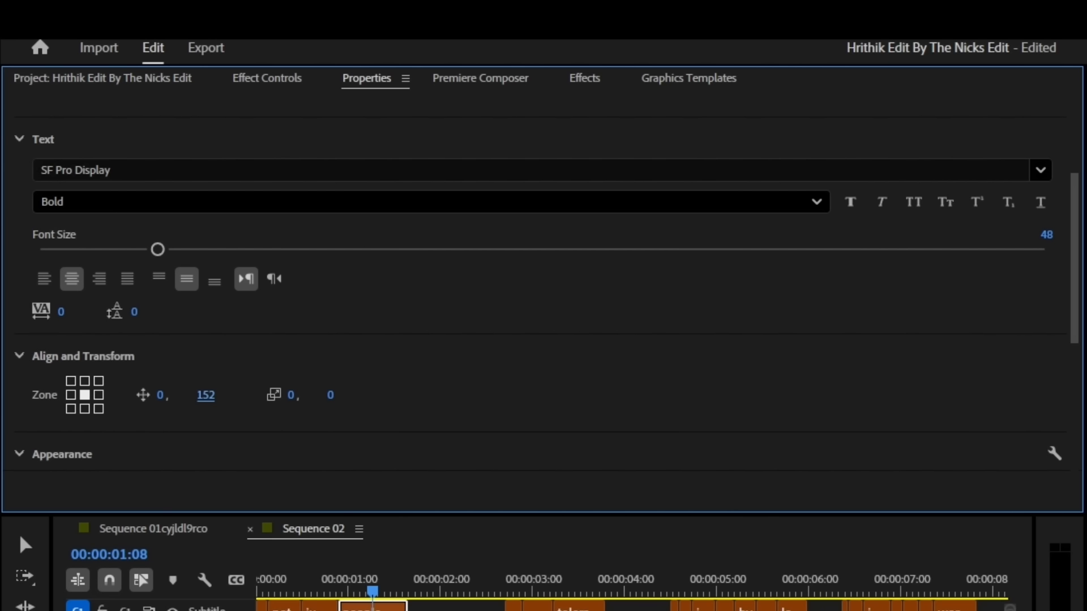
Set the caption's font size to 100.
click(1040, 235)
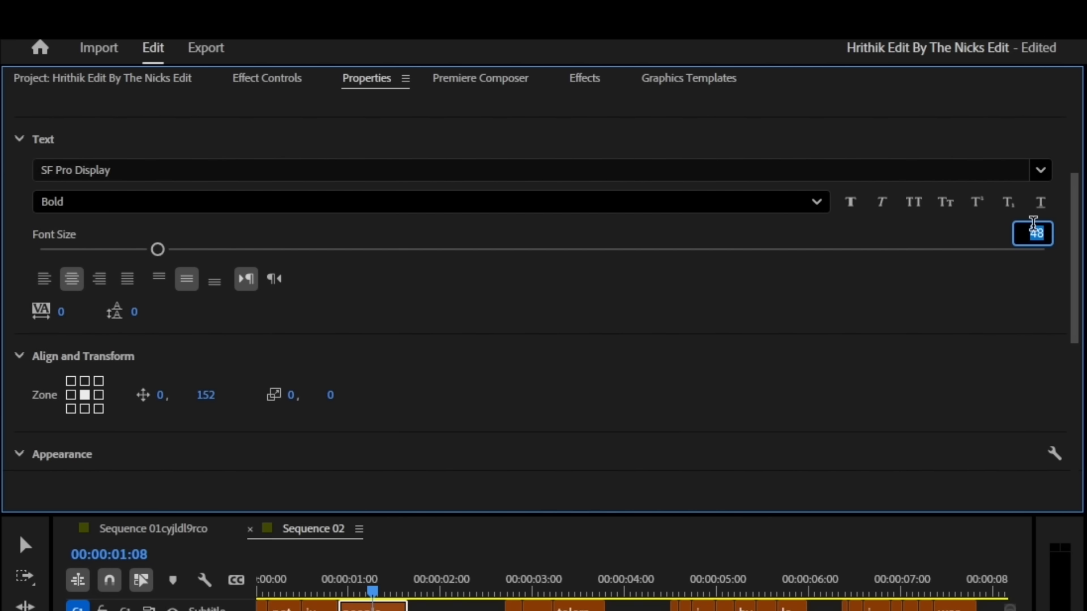
key(Return)
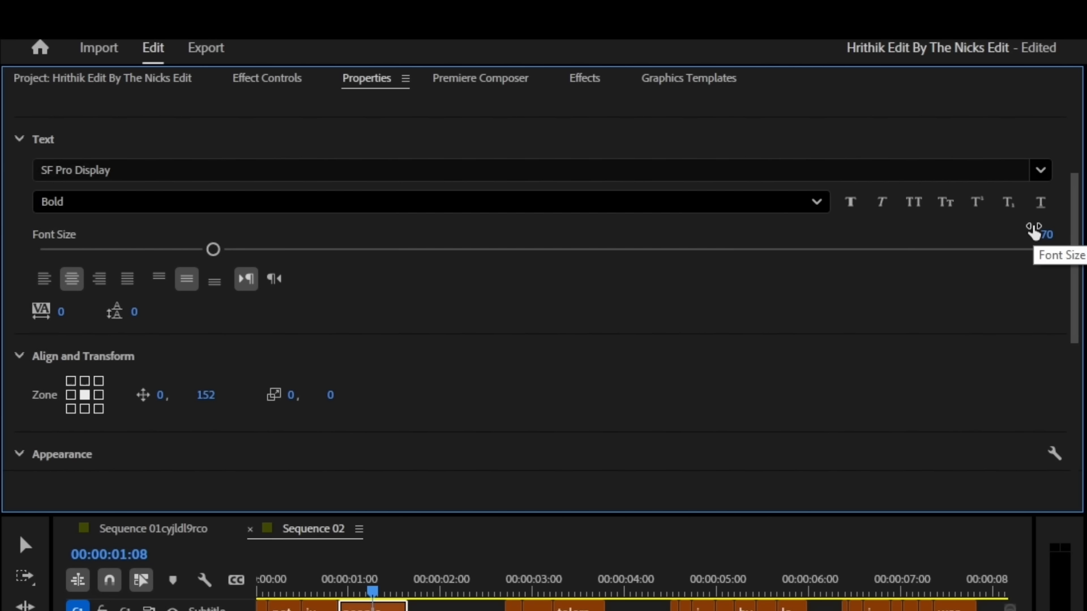
click(1034, 232)
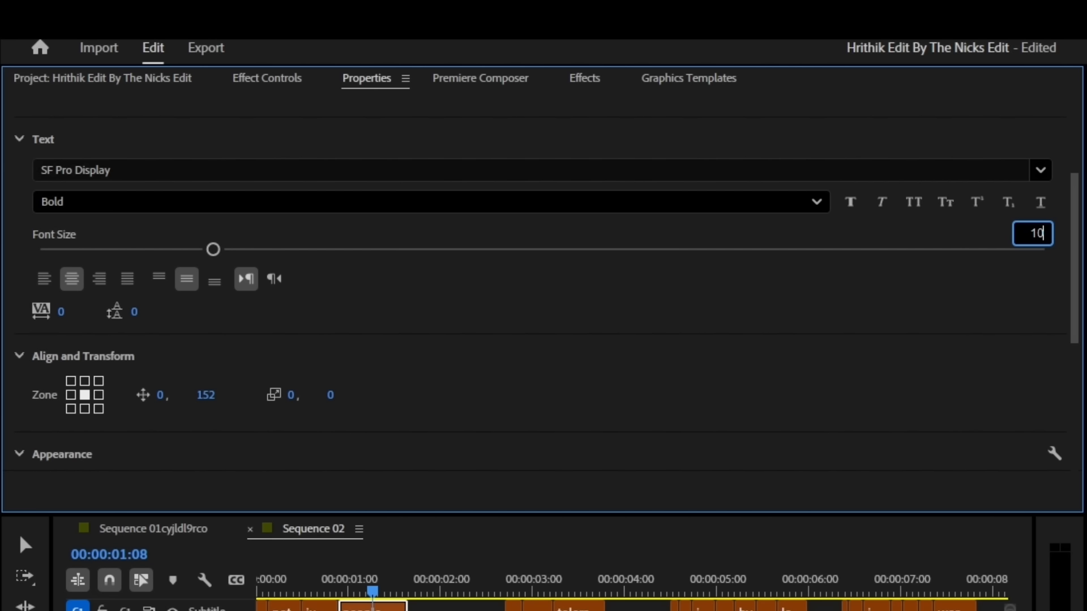
key(Return)
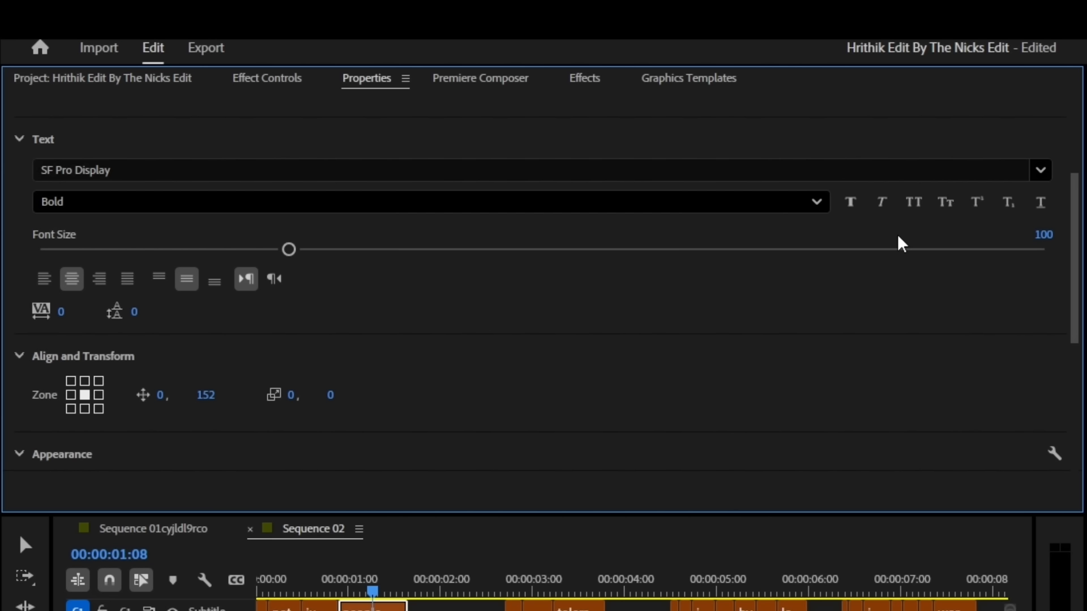
Create a track style named "Text Style" from the caption's formatting, saved to the project only.
scroll(941, 347, up, 4)
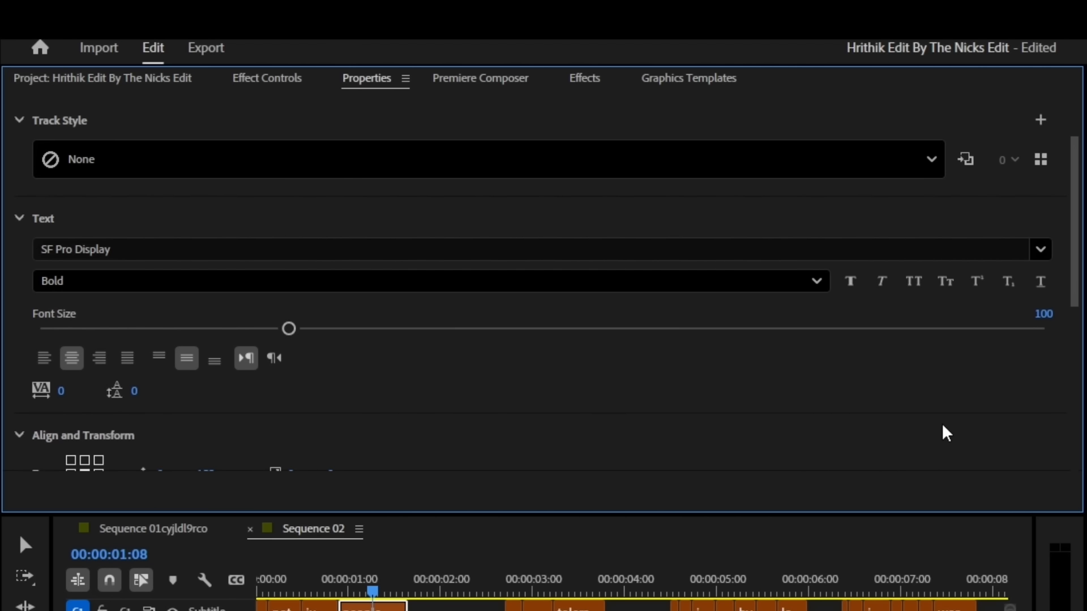
scroll(946, 433, up, 1)
scroll(995, 317, up, 1)
scroll(996, 314, down, 1)
scroll(998, 310, down, 1)
scroll(997, 310, up, 1)
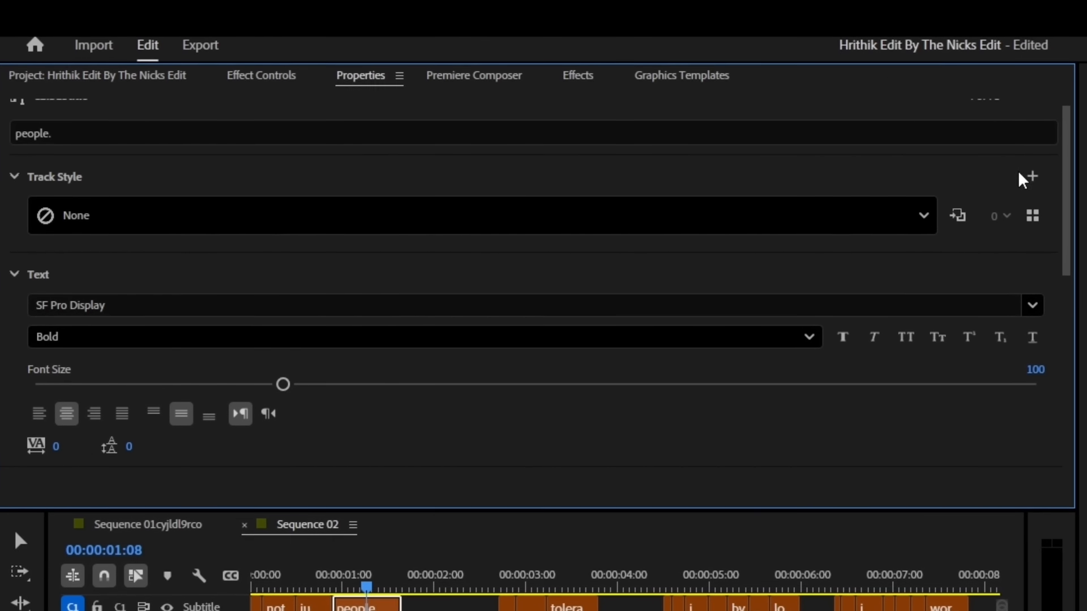
click(1004, 173)
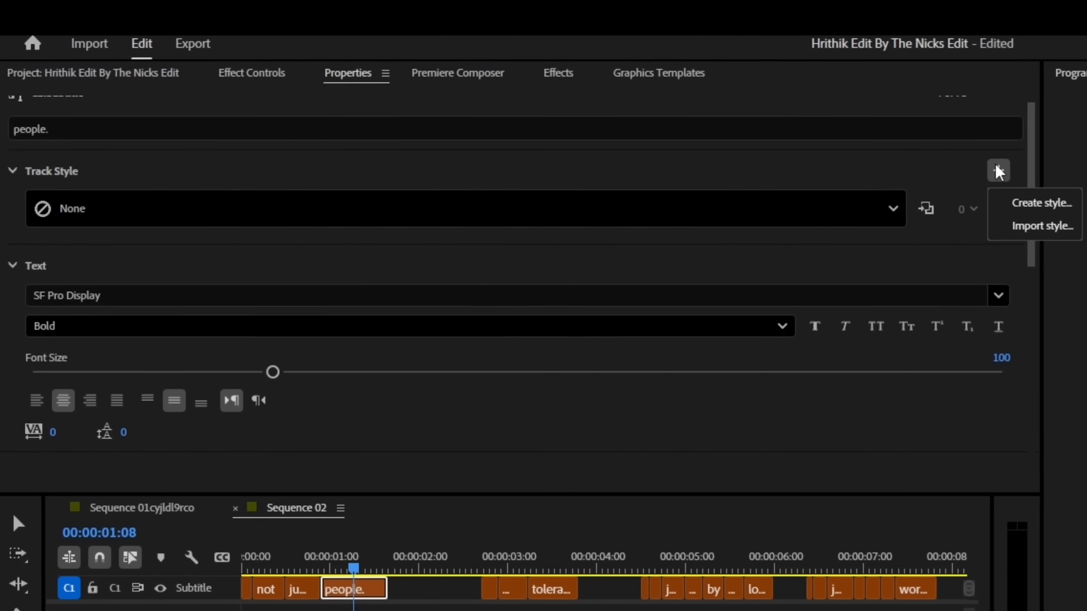
click(972, 195)
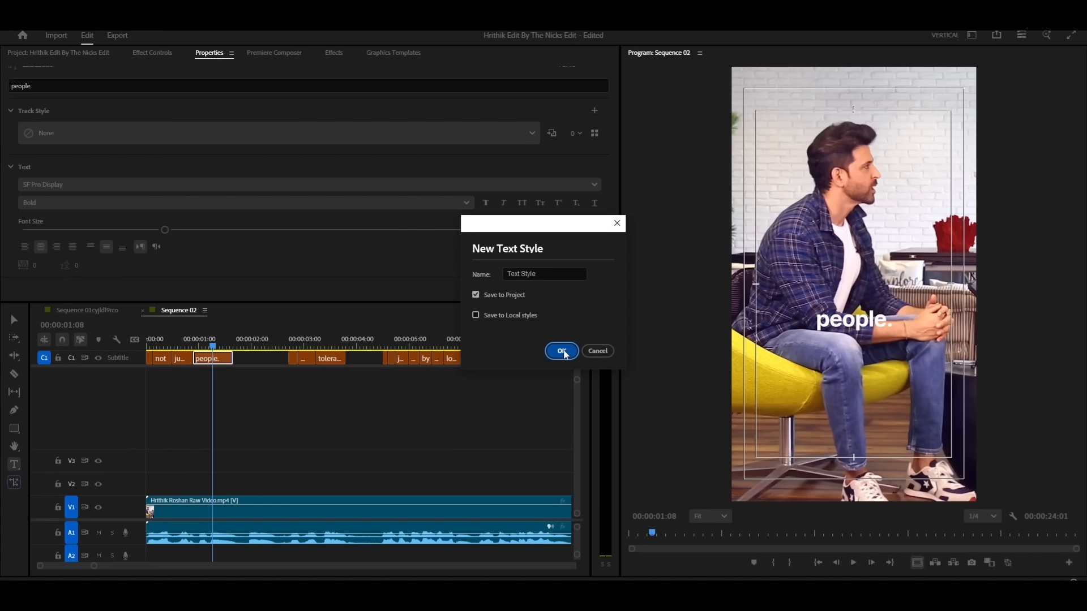
click(652, 404)
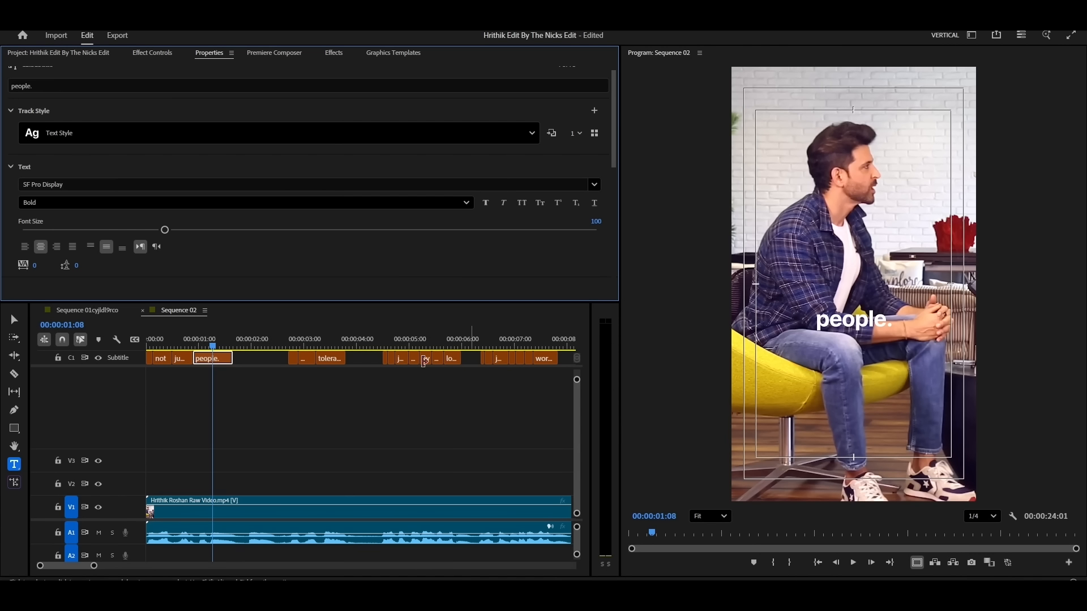
Select all the captions on the subtitle track and upgrade them to graphics.
click(179, 345)
drag(179, 345, 221, 336)
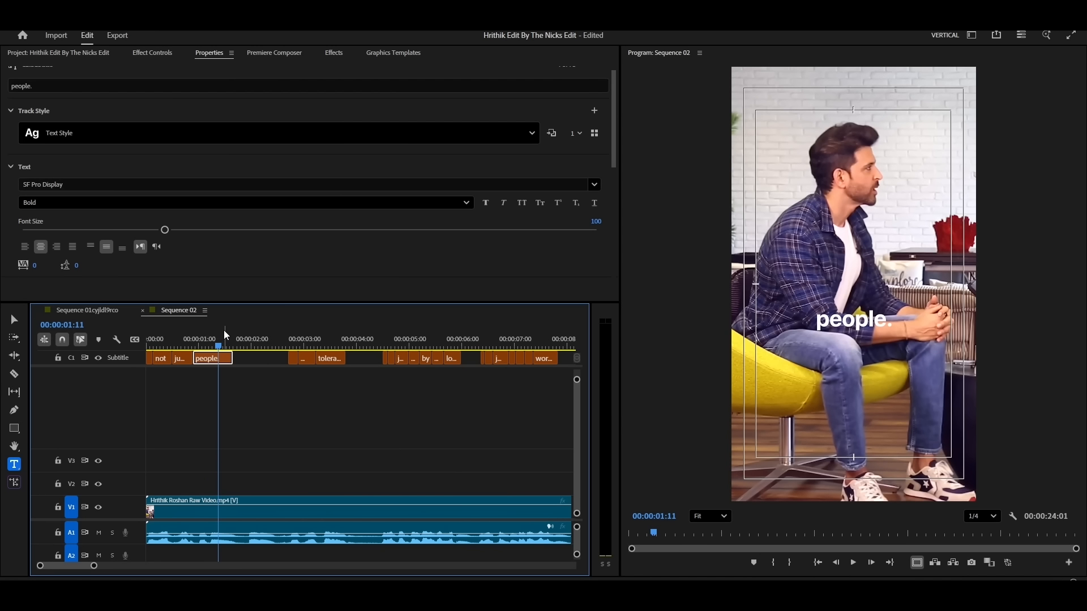
scroll(250, 372, down, 7)
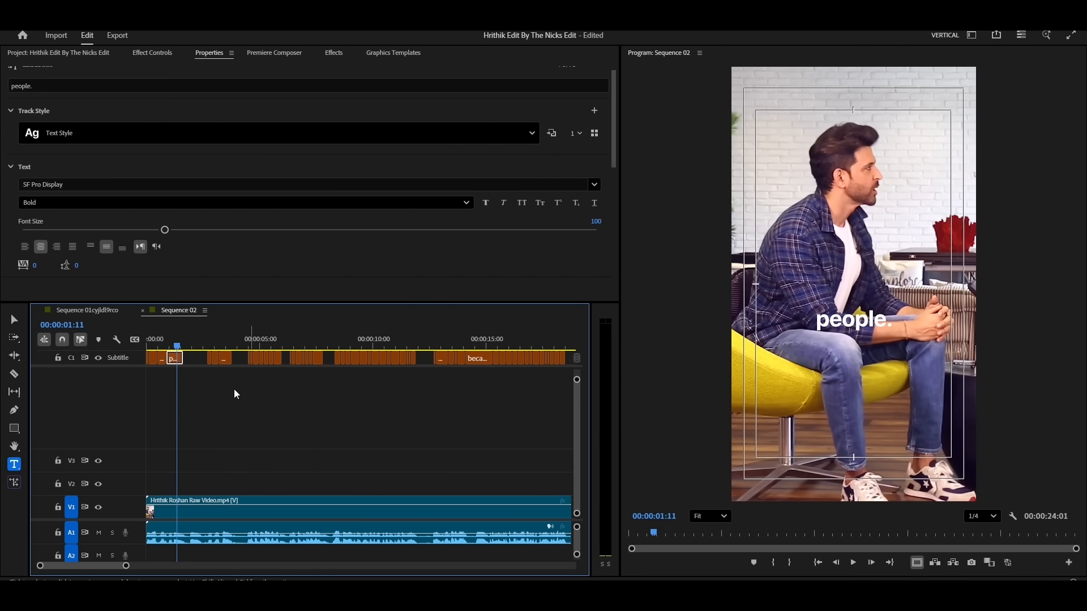
drag(432, 355, 145, 361)
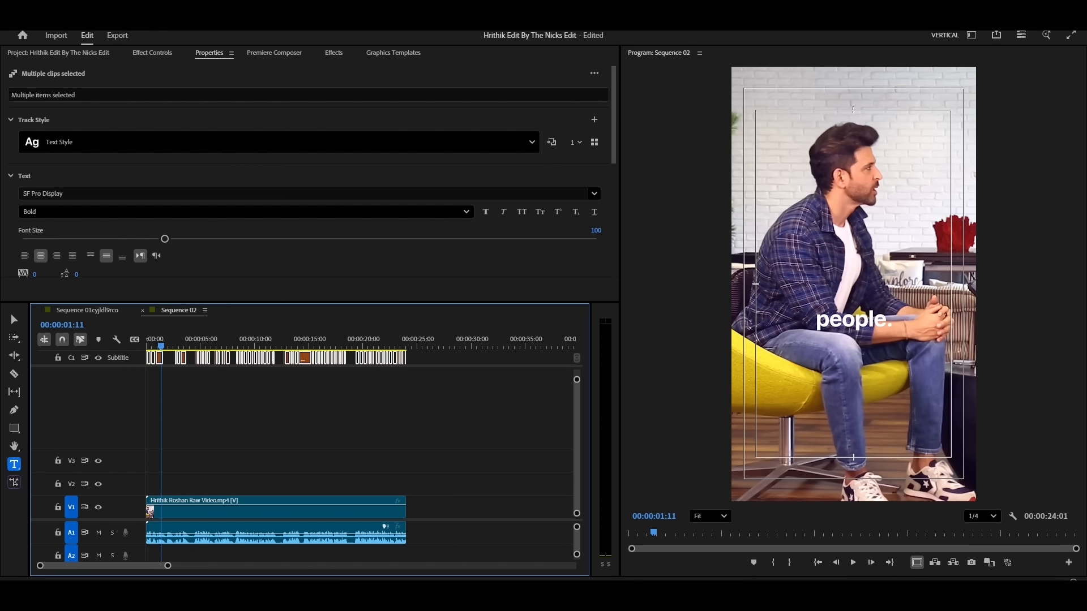
click(163, 31)
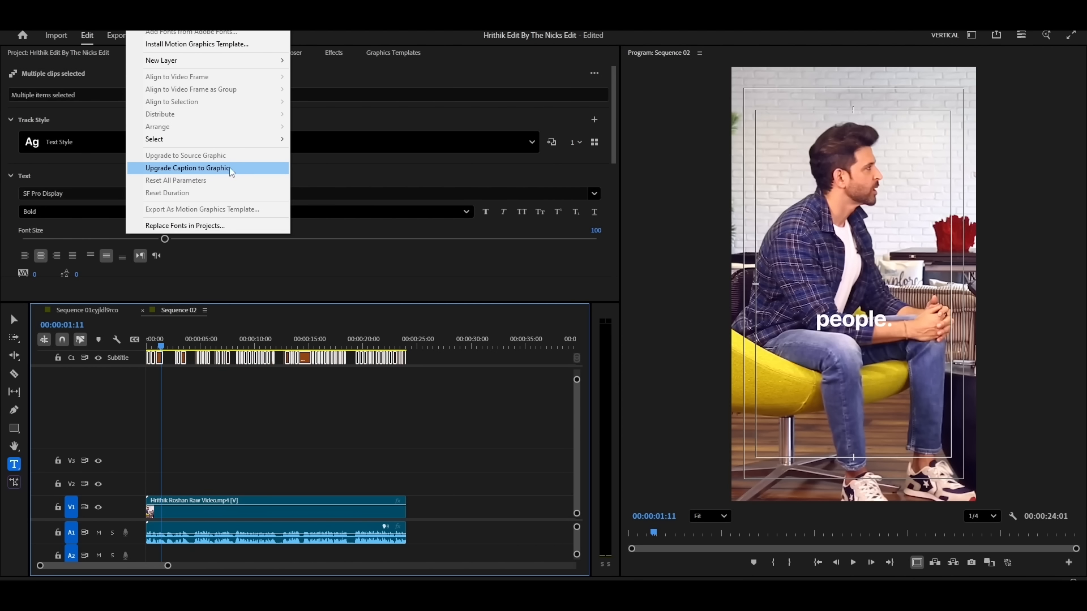
click(207, 168)
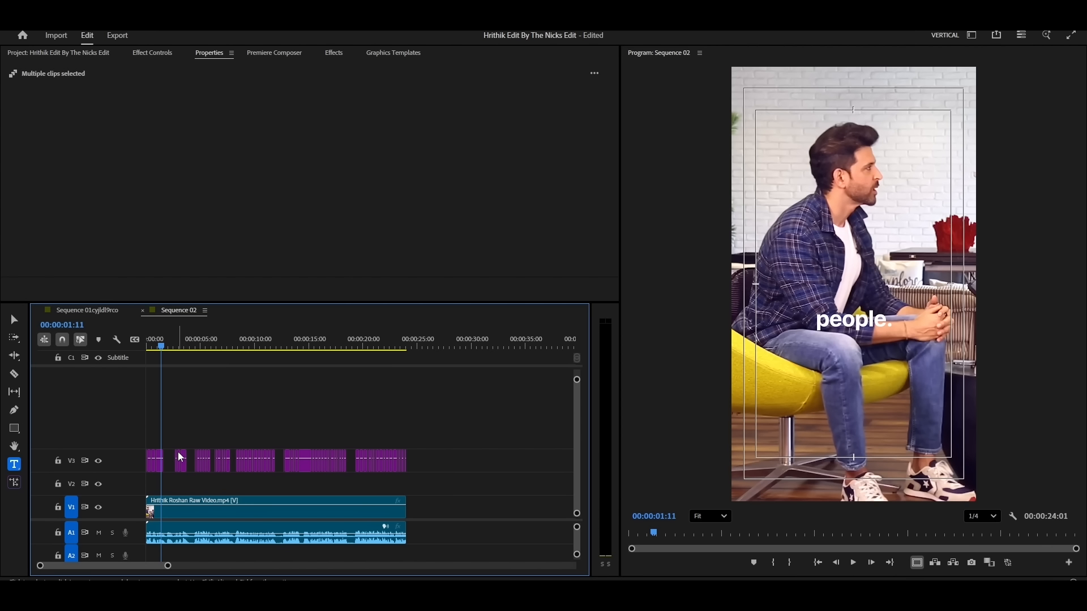
Play the sequence from the start to check the converted caption graphics.
scroll(178, 458, up, 10)
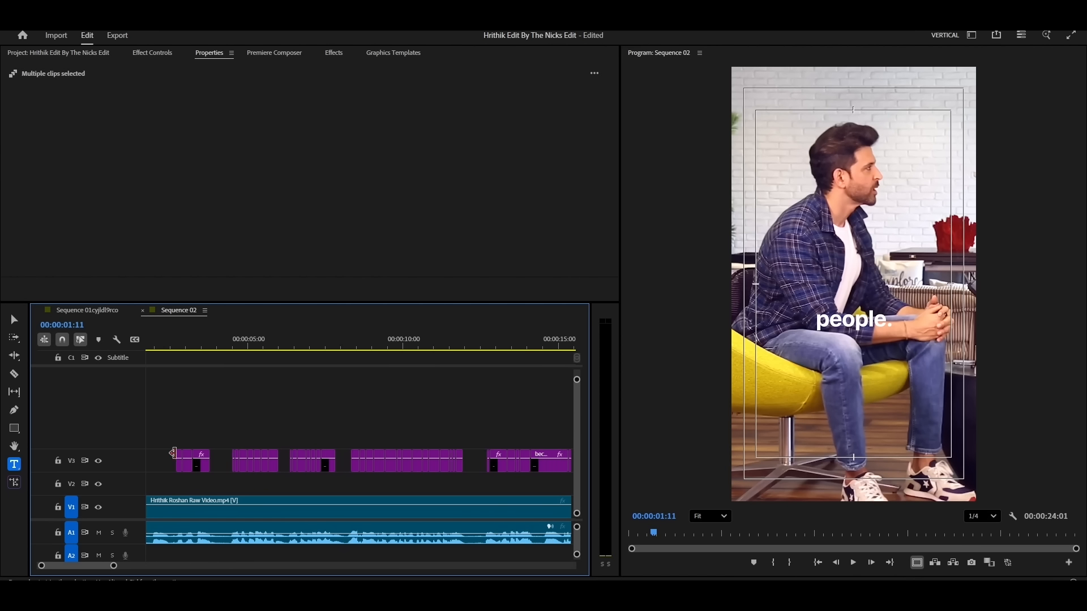
scroll(175, 455, up, 5)
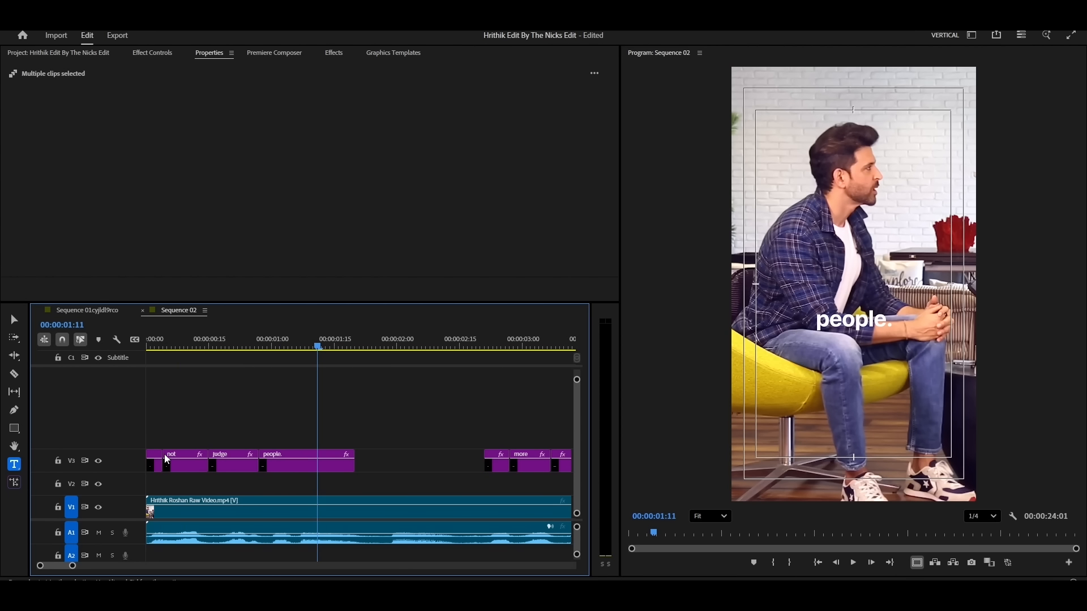
drag(182, 345, 147, 354)
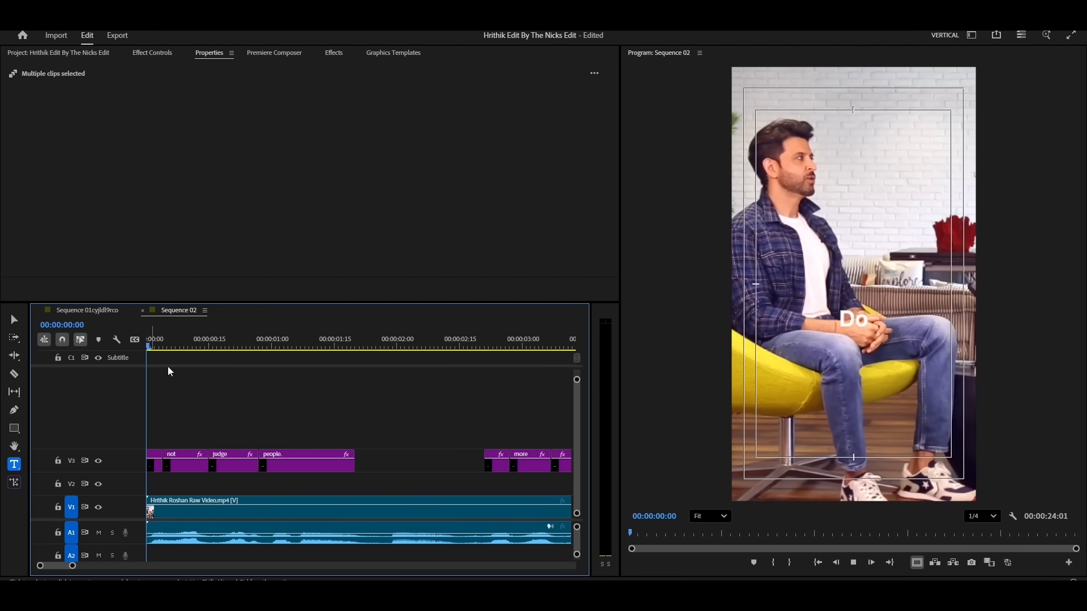
key(space)
key(space)
key(space)
Split the video and audio at 00:00:01:28 after the "people." caption and ripple-trim the pause up to 00:00:02:20.
click(388, 343)
drag(410, 476, 409, 534)
key(ctrl+k)
scroll(409, 467, down, 1)
drag(365, 344, 417, 344)
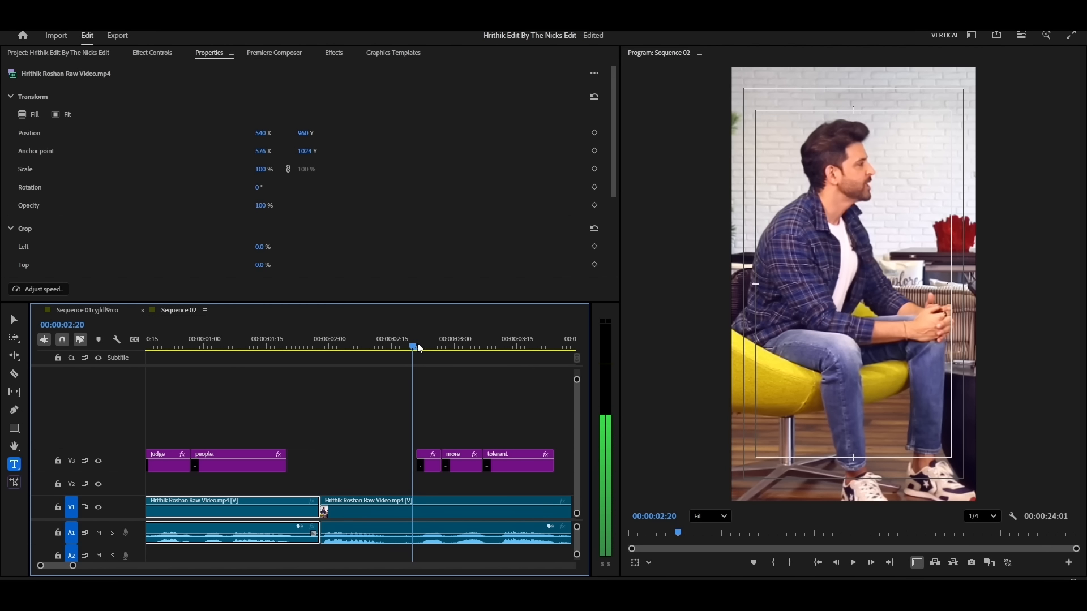
key(q)
Split the clip at 00:00:03:07 after the "tolerant." caption and ripple-trim the pause before the next spoken line.
key(space)
scroll(396, 413, down, 2)
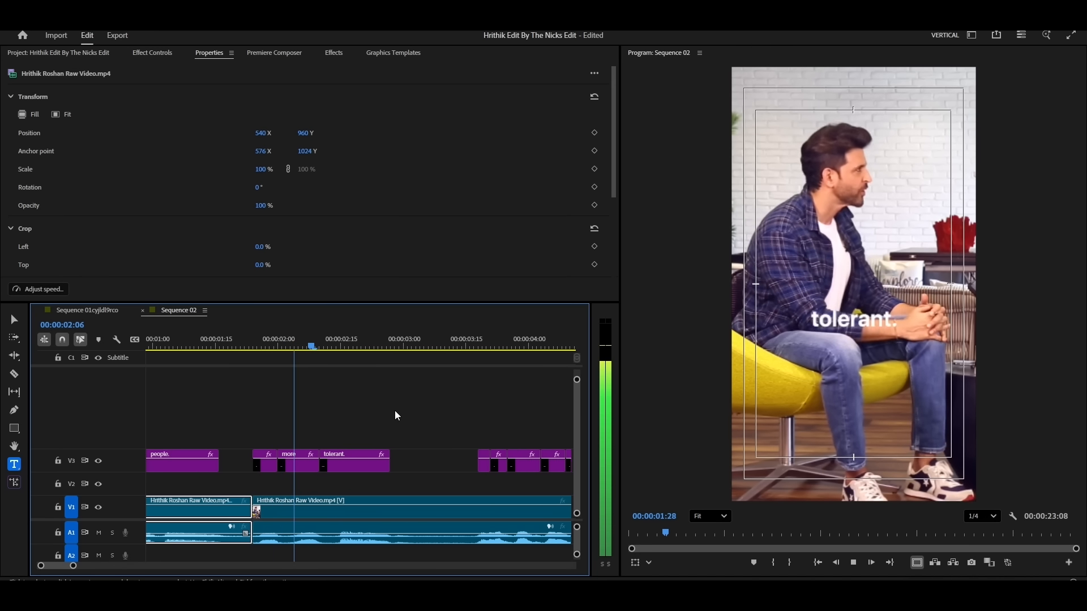
key(space)
key(ctrl+k)
click(402, 346)
drag(399, 348, 410, 346)
key(q)
scroll(385, 425, down, 2)
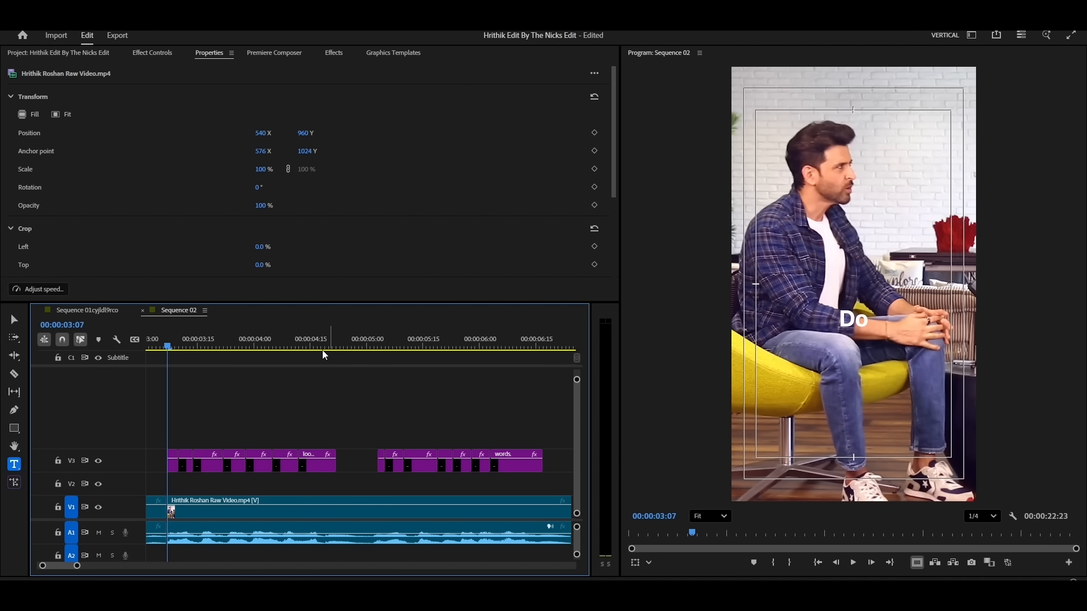
Play through the following lines and split the video clip at 00:00:10:25, after the "world." caption.
key(space)
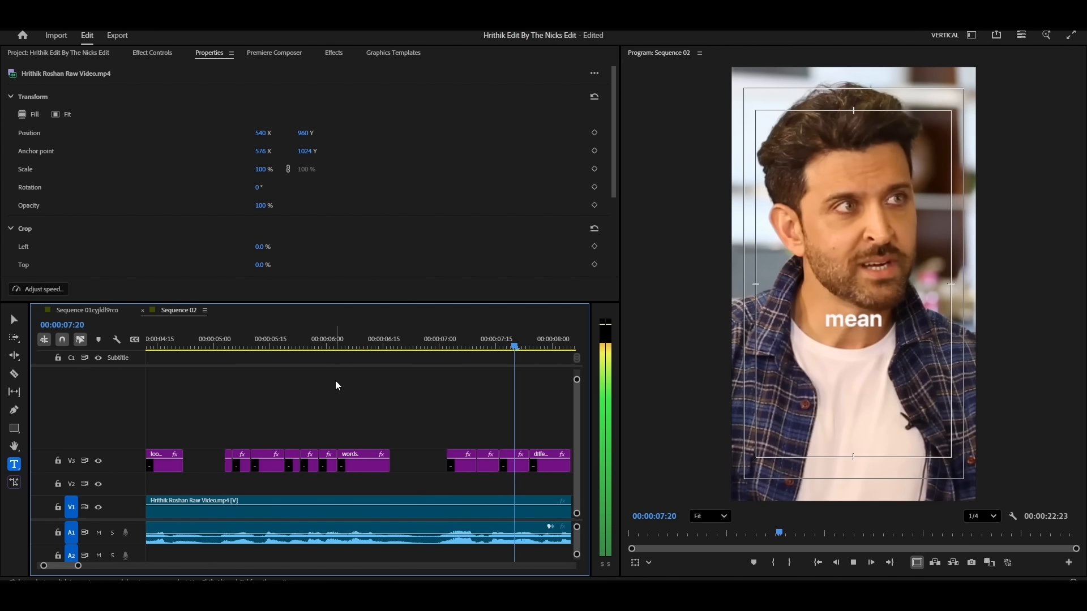
key(space)
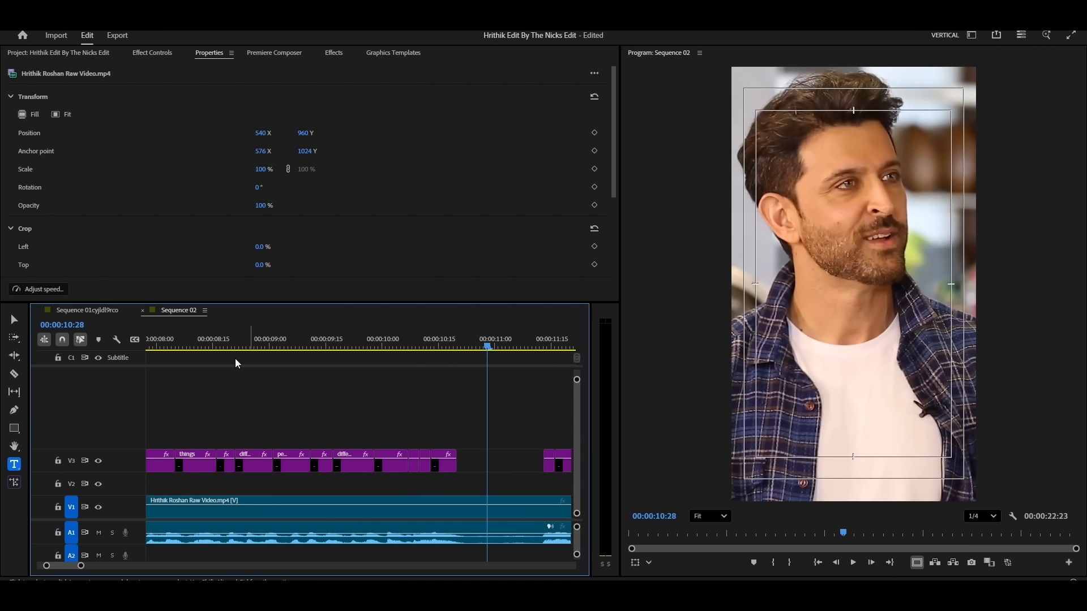
click(477, 343)
key(ctrl+k)
Split the video clip again at 00:00:18:00, just before the last group of captions.
scroll(446, 457, down, 3)
scroll(422, 450, down, 2)
scroll(420, 449, down, 5)
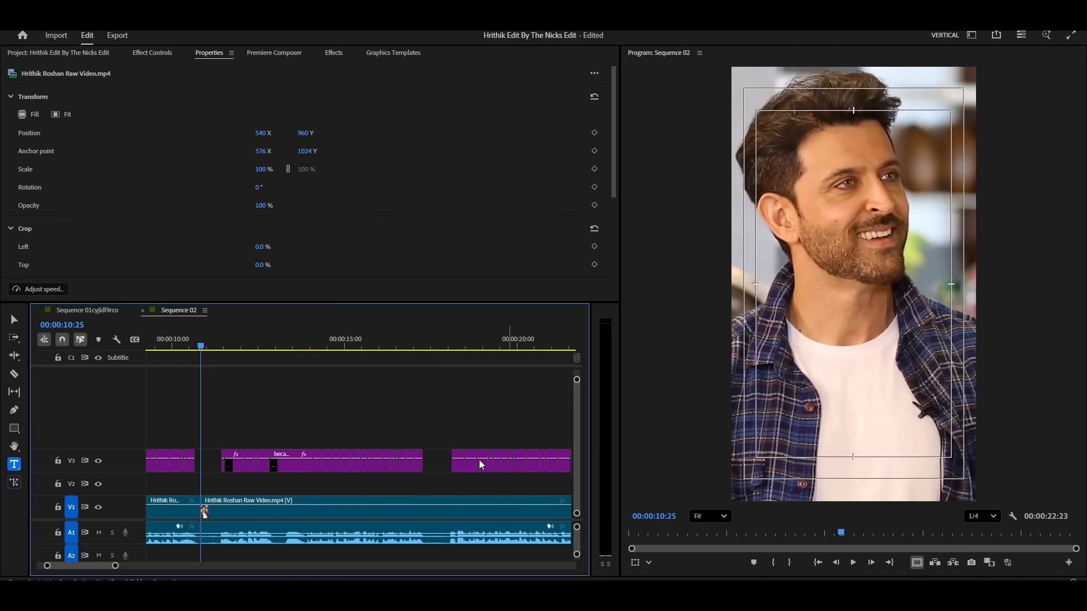
click(447, 346)
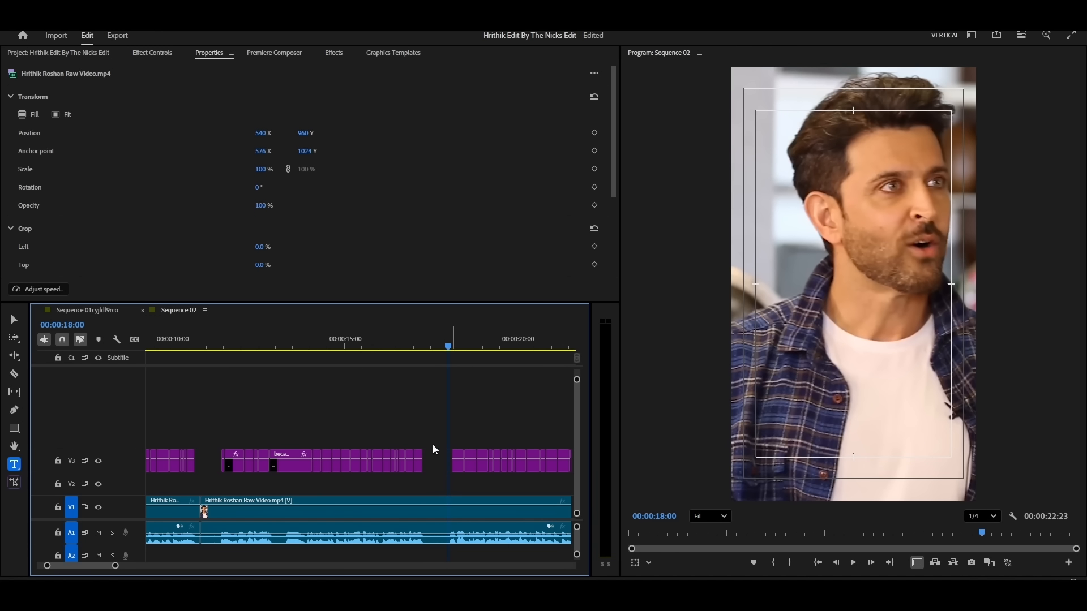
drag(433, 492, 428, 527)
key(ctrl+k)
Delete the video, audio and captions between the two cuts, close the gap with a ripple delete and play the join.
drag(439, 423, 210, 552)
key(Delete)
right_click(271, 511)
click(283, 513)
drag(202, 346, 196, 342)
key(space)
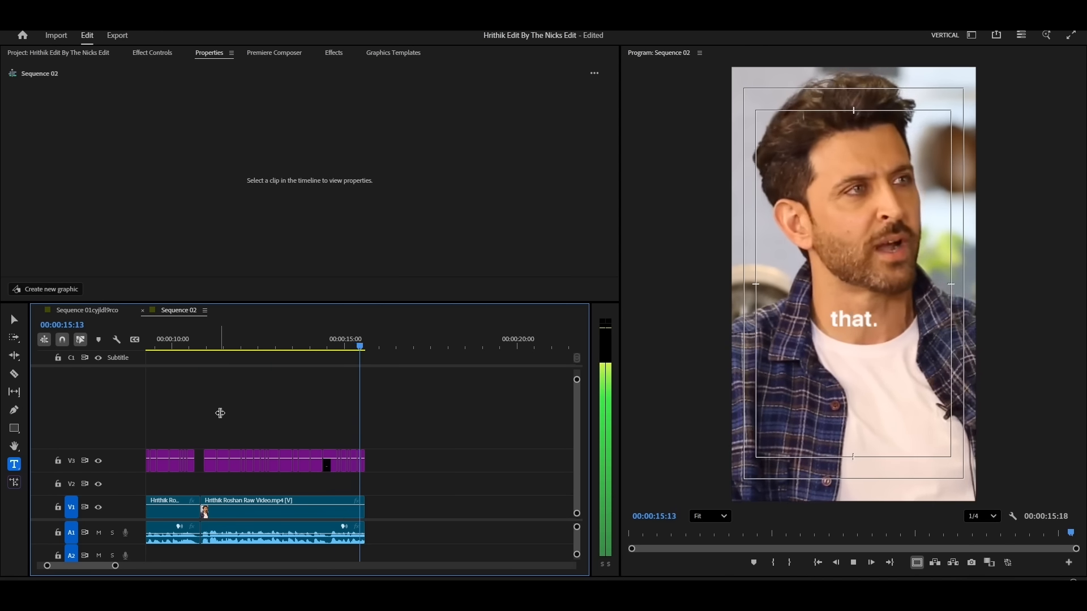
Extend the "world." caption until it meets the start of the "Or" caption.
scroll(241, 495, up, 3)
scroll(241, 495, up, 2)
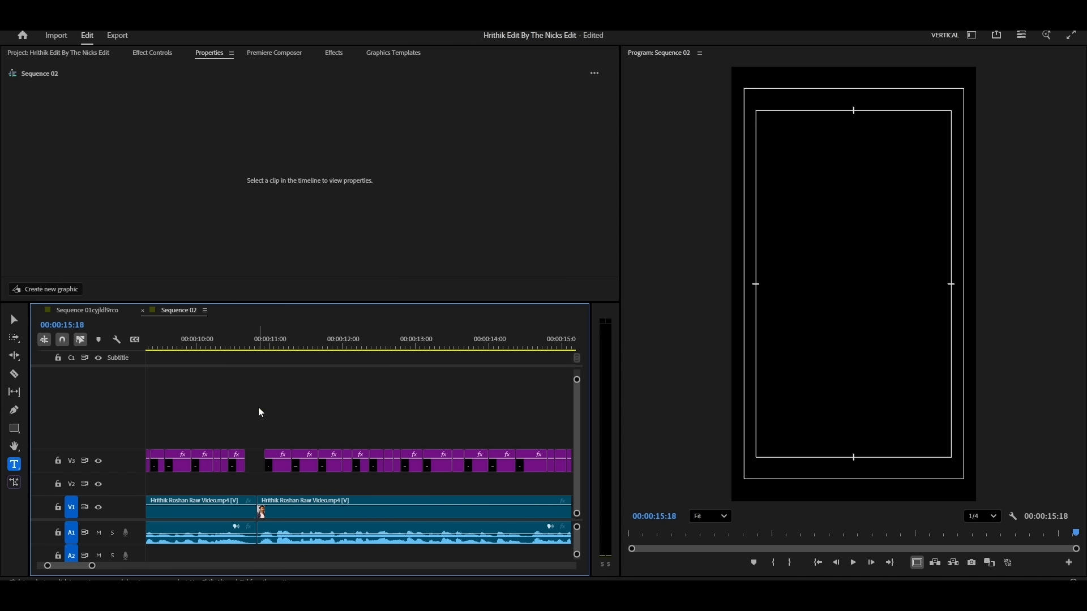
scroll(264, 453, up, 3)
drag(235, 465, 287, 466)
scroll(298, 470, down, 5)
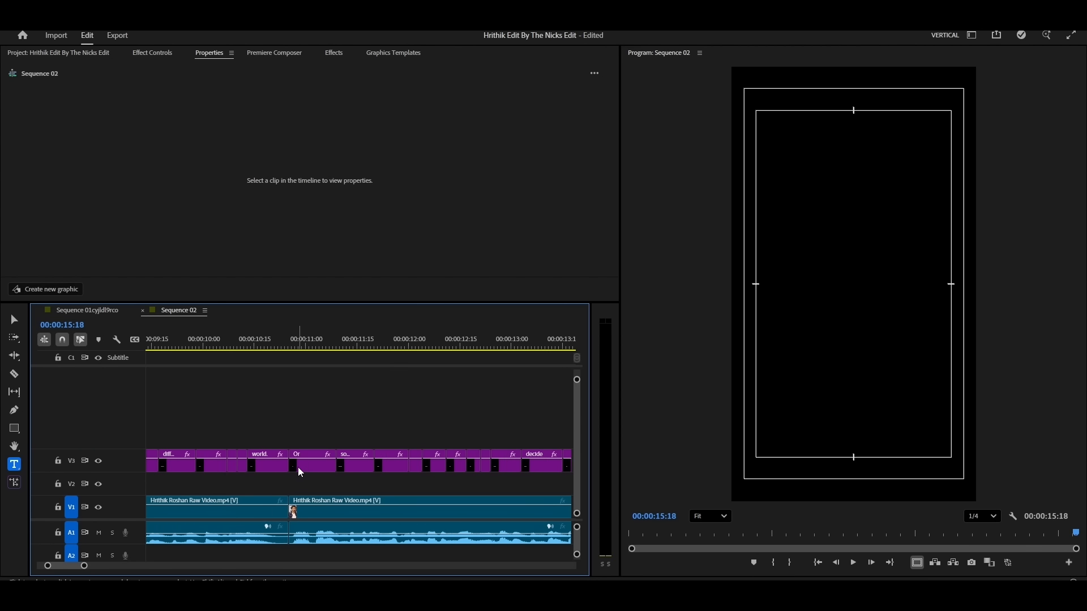
Close the gaps between caption clips earlier in the sequence by extending each last word to the following caption.
scroll(277, 470, up, 3)
drag(375, 464, 450, 465)
scroll(415, 473, down, 1)
scroll(304, 490, up, 2)
scroll(304, 490, up, 3)
drag(460, 470, 450, 475)
scroll(451, 480, down, 2)
scroll(225, 478, up, 2)
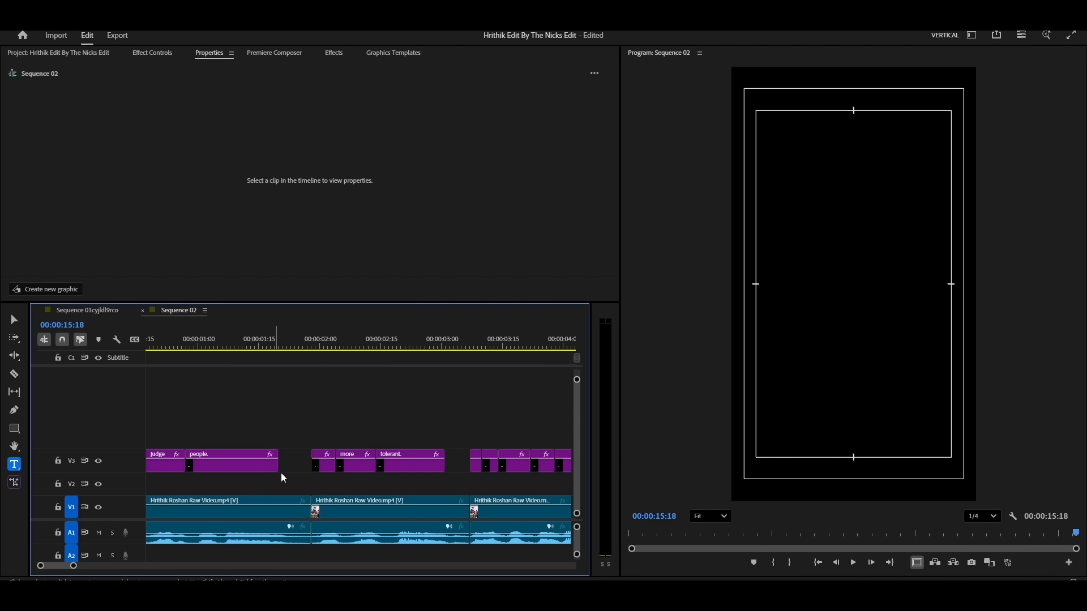
Extend the "people." and "tolerant." captions to the start of the captions that follow them.
drag(281, 463, 315, 466)
drag(439, 469, 469, 465)
scroll(388, 458, down, 2)
drag(148, 345, 151, 348)
scroll(206, 452, up, 2)
scroll(212, 458, up, 1)
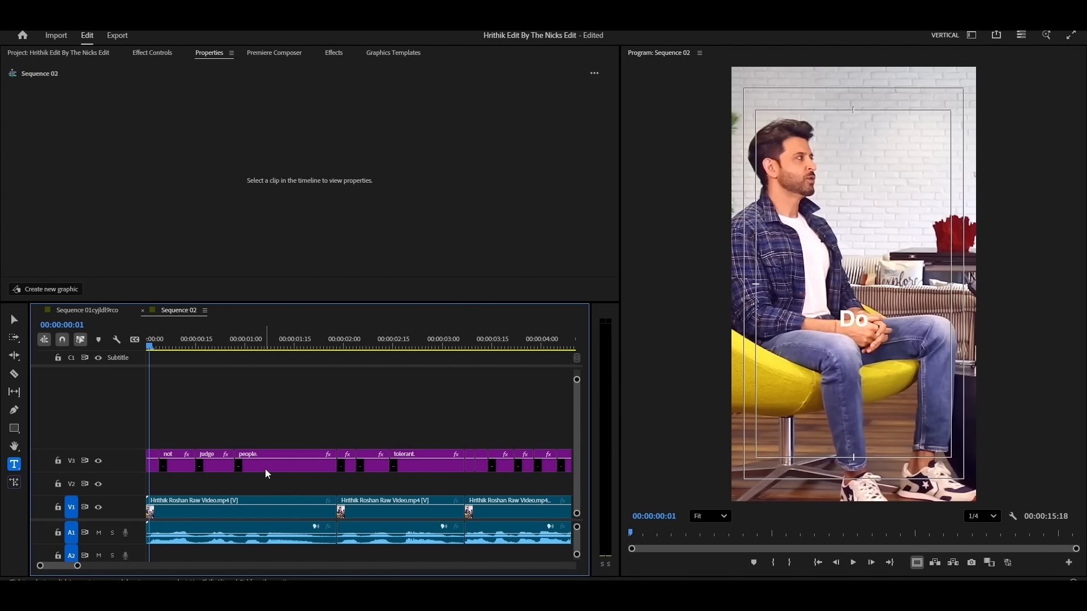
Stack "people." on V2, "judge" on V3, "not" on V4 and "Do" on V5, all ending at the first cut.
drag(267, 469, 337, 463)
drag(172, 464, 338, 437)
drag(153, 468, 342, 418)
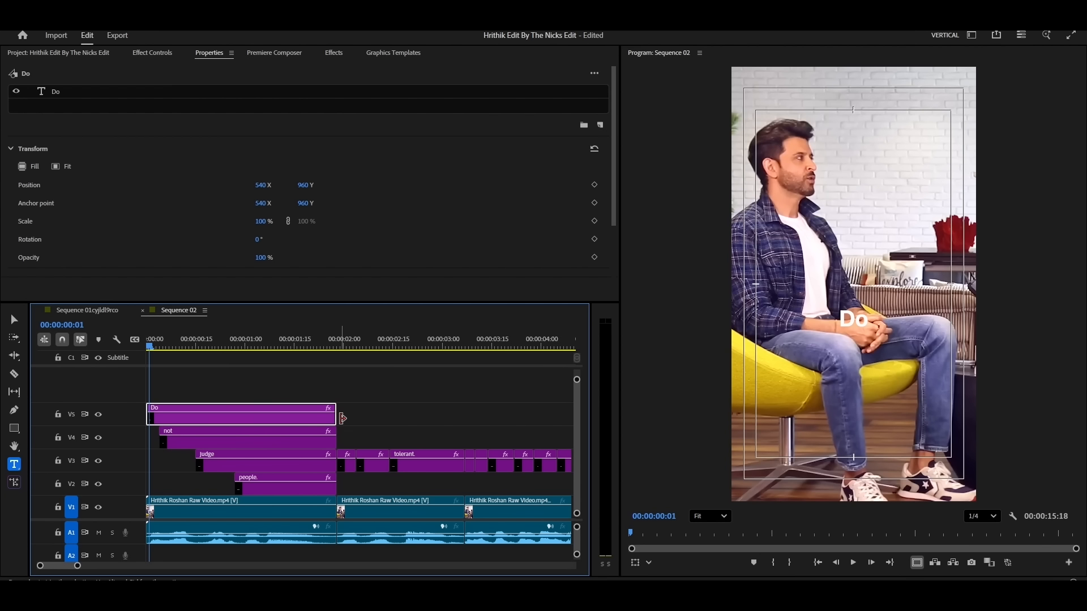
Set the font size of the "judge" caption to 250, with the playhead at 00:00:01:19.
click(308, 340)
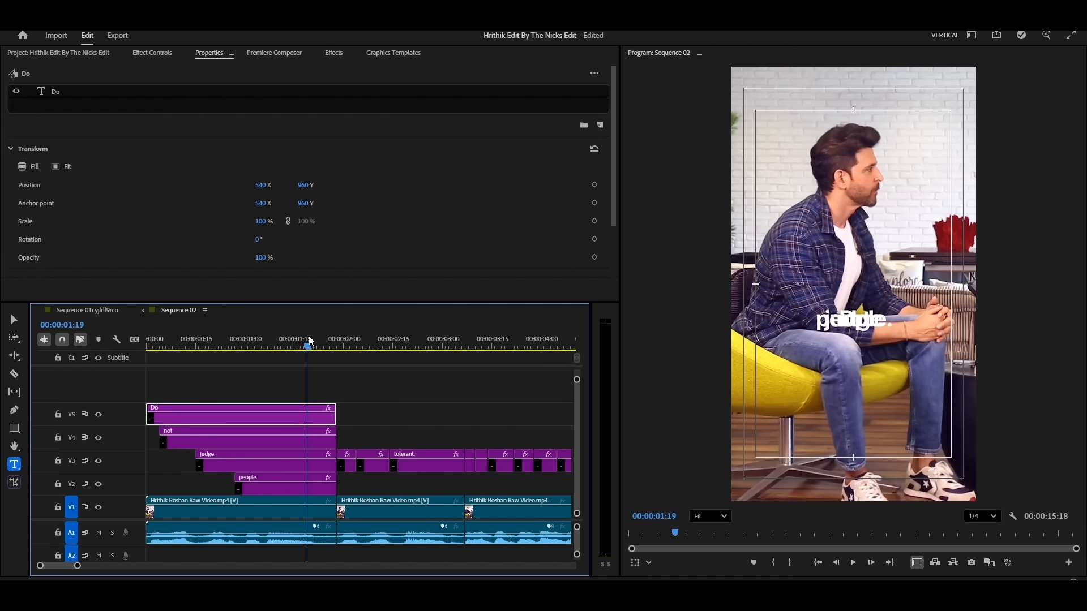
click(266, 466)
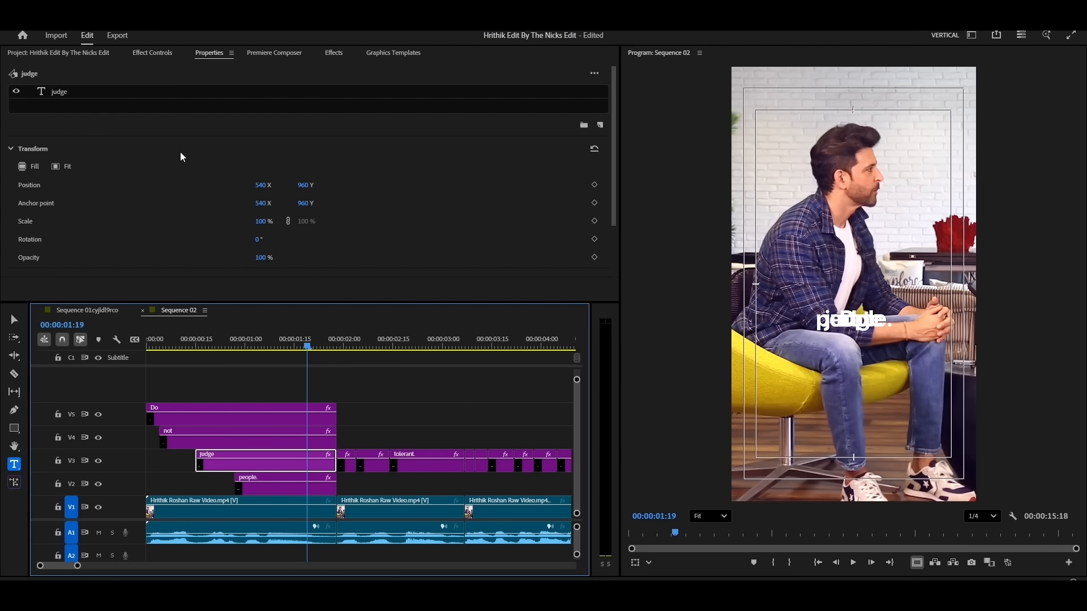
click(88, 95)
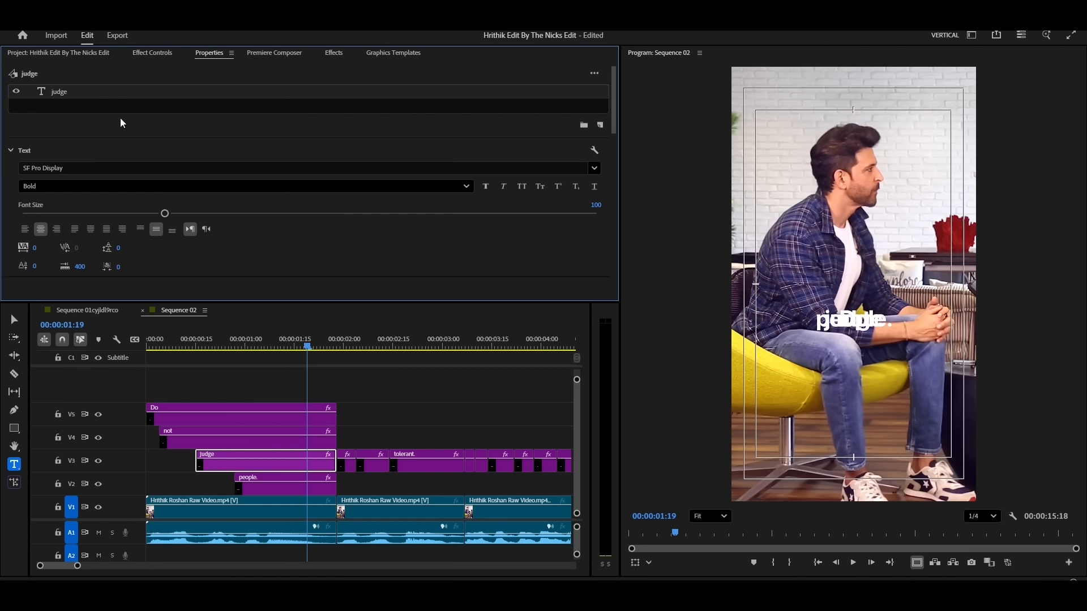
click(597, 204)
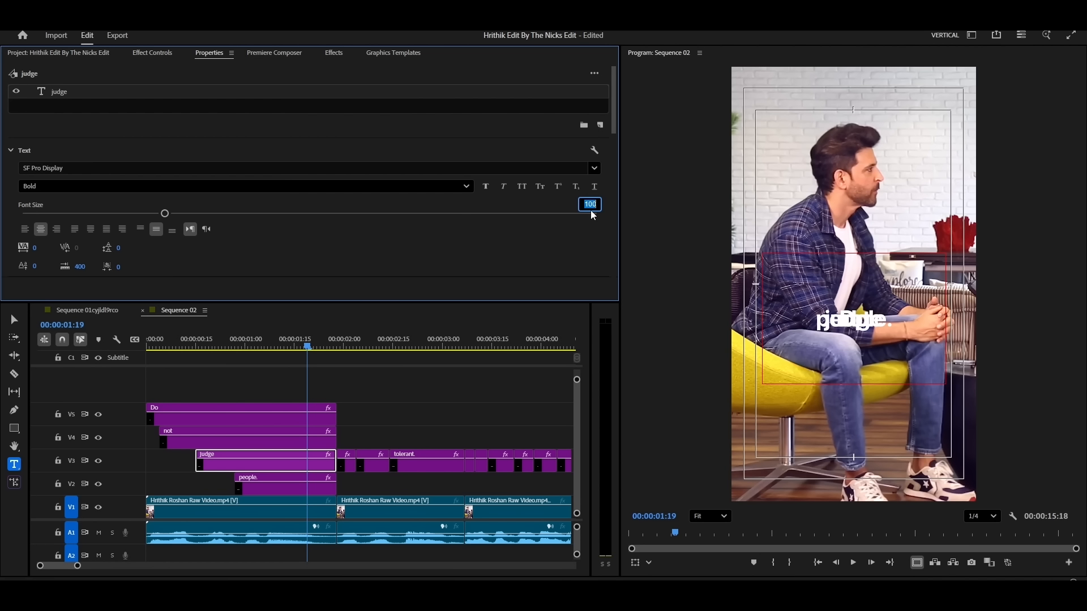
text(200)
key(Return)
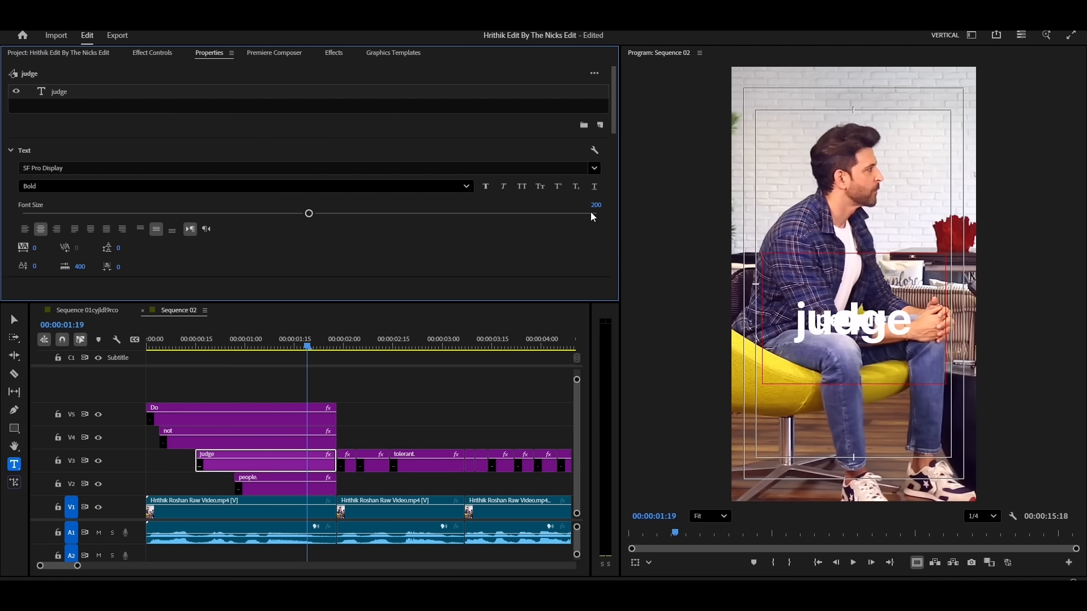
click(593, 206)
text(2)
key(Return)
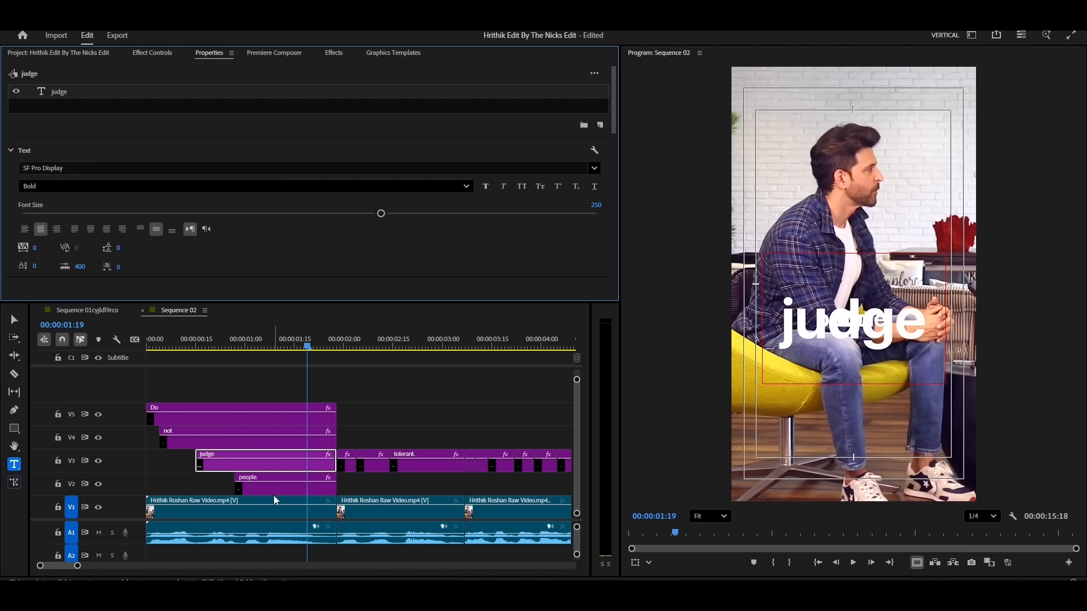
Move the "Do" caption with Vector Motion to position 347.5, 867.5, above the start of "judge".
click(264, 418)
click(153, 52)
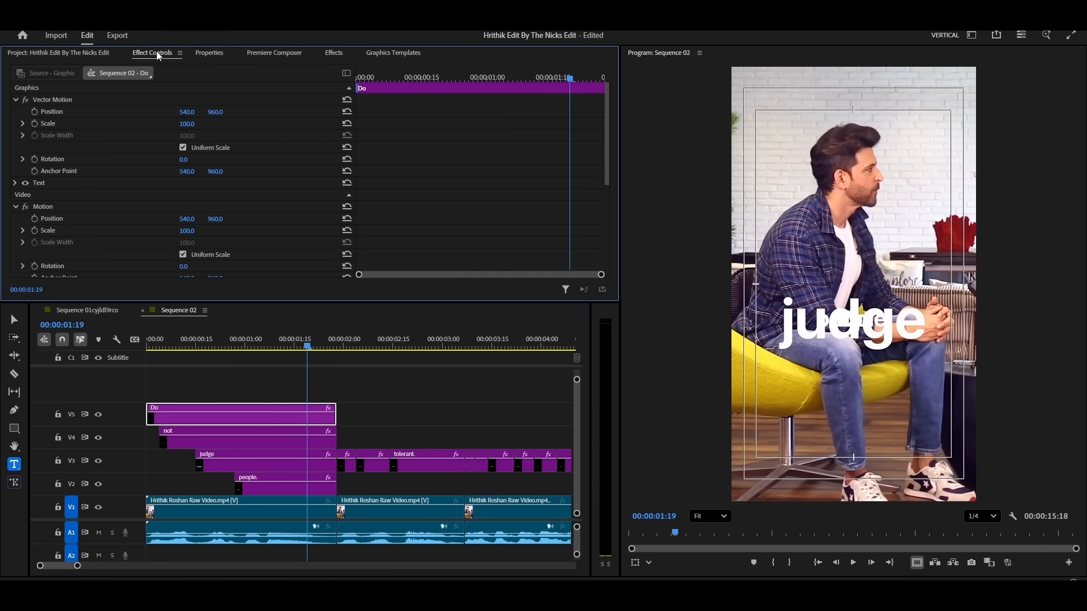
click(54, 100)
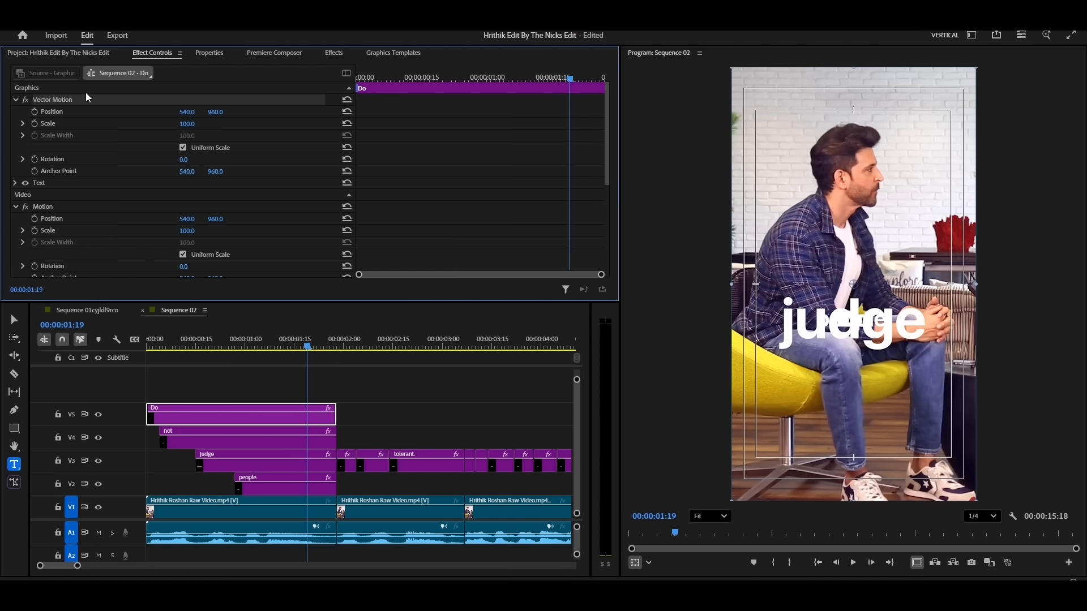
drag(918, 279, 878, 261)
Move the "not" caption with Vector Motion to position 452.5, 862.5, beside "Do".
click(257, 442)
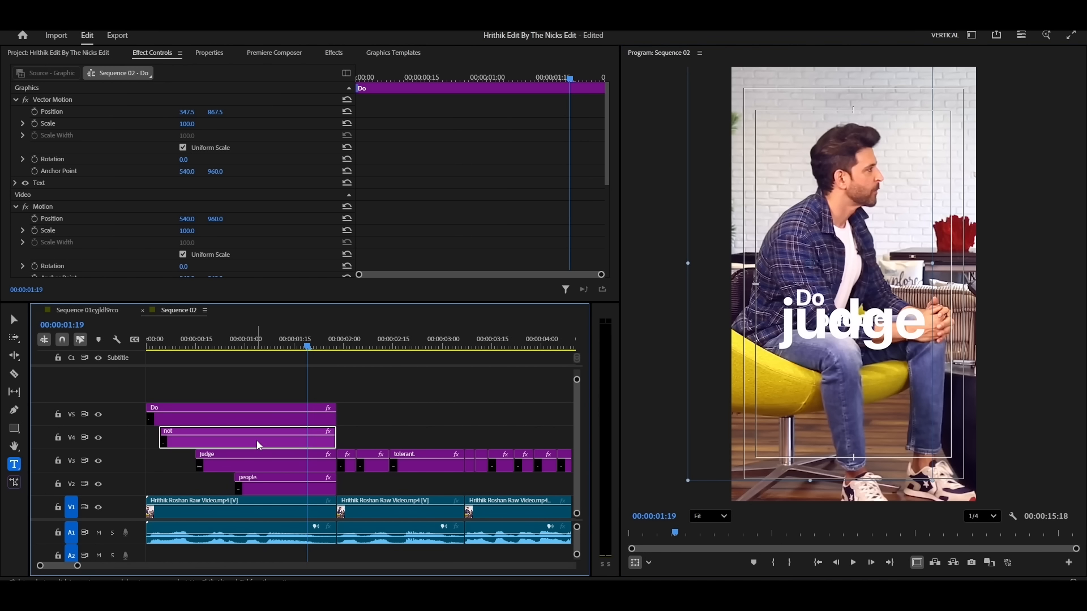
click(107, 98)
drag(879, 352, 862, 335)
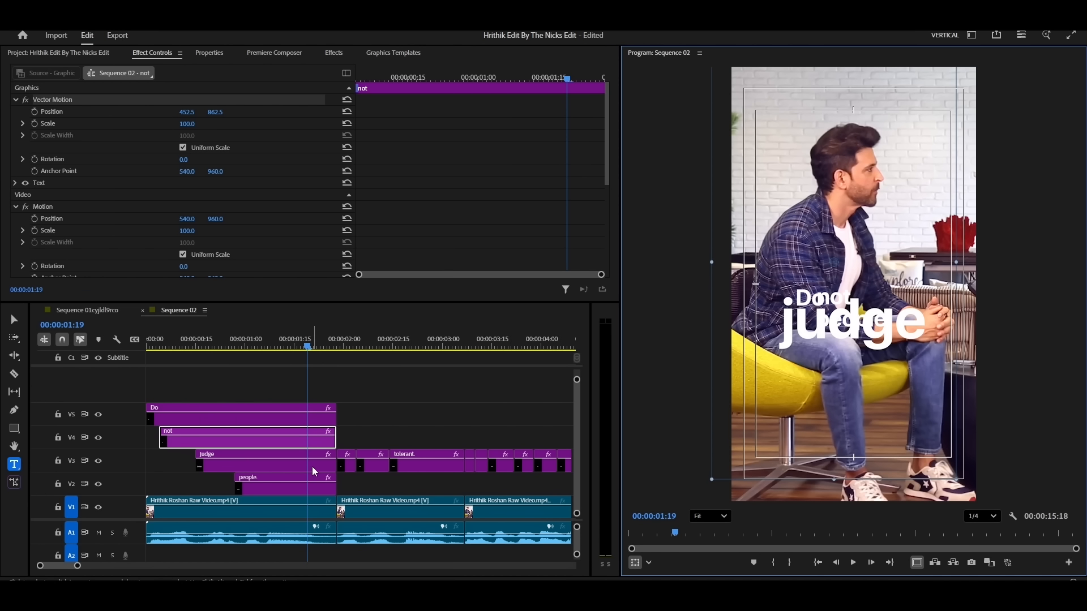
Set the font size of both the "Do" and "not" captions to 70.
shift+click(238, 416)
click(209, 53)
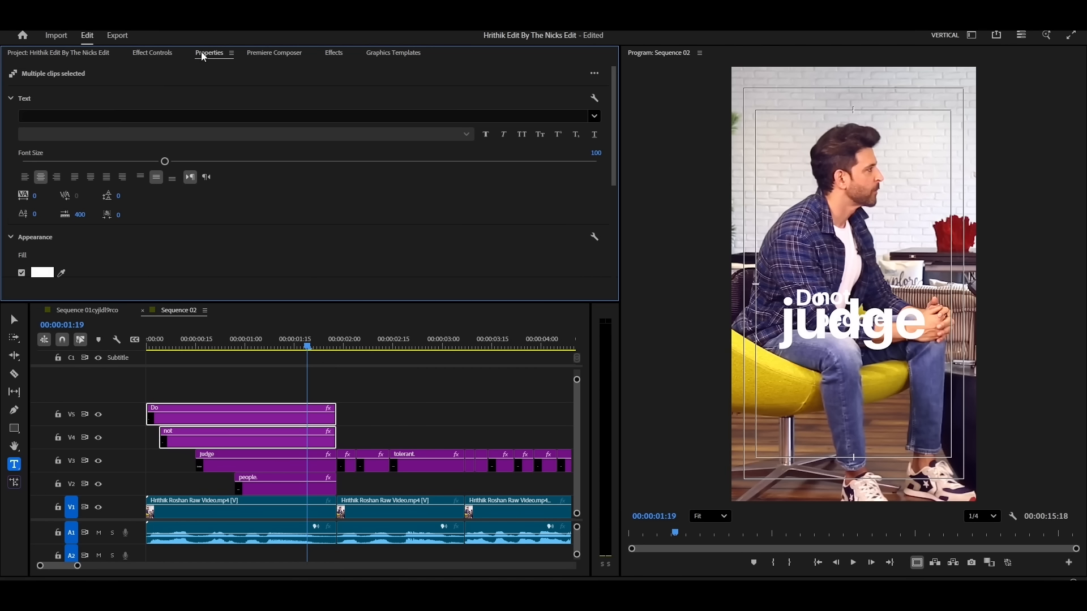
click(596, 155)
text(70)
key(Return)
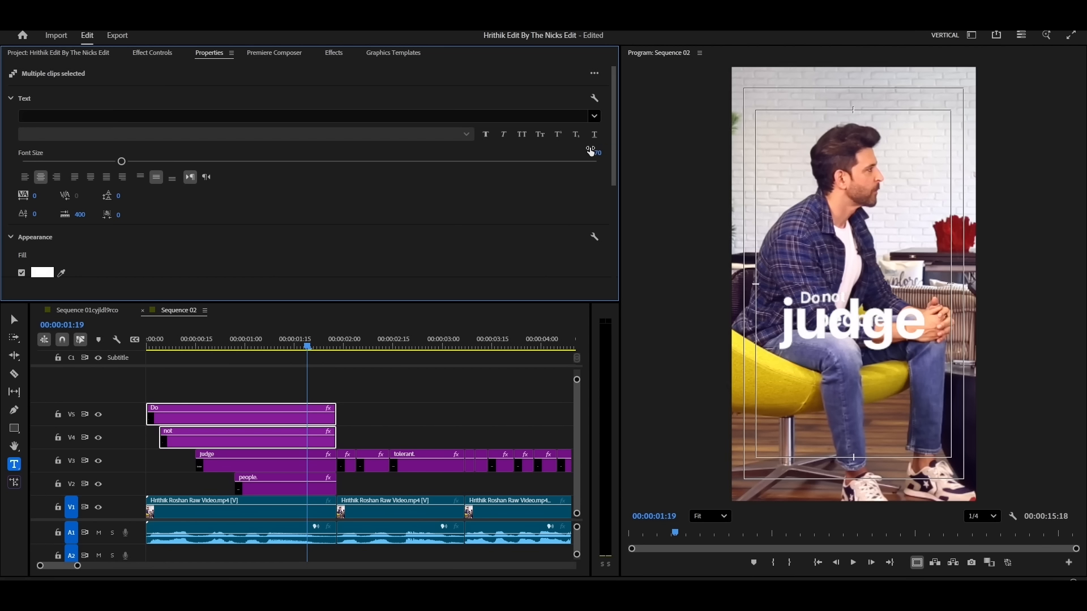
Reposition the "Do" caption with Vector Motion to 326.5, 875.5.
click(263, 398)
click(262, 404)
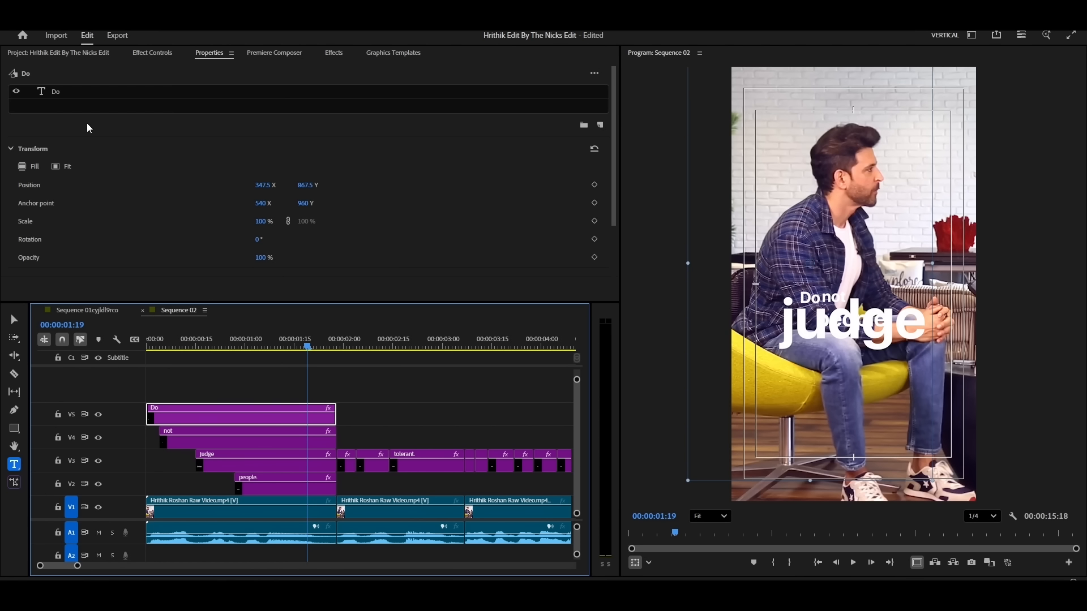
click(65, 90)
click(151, 53)
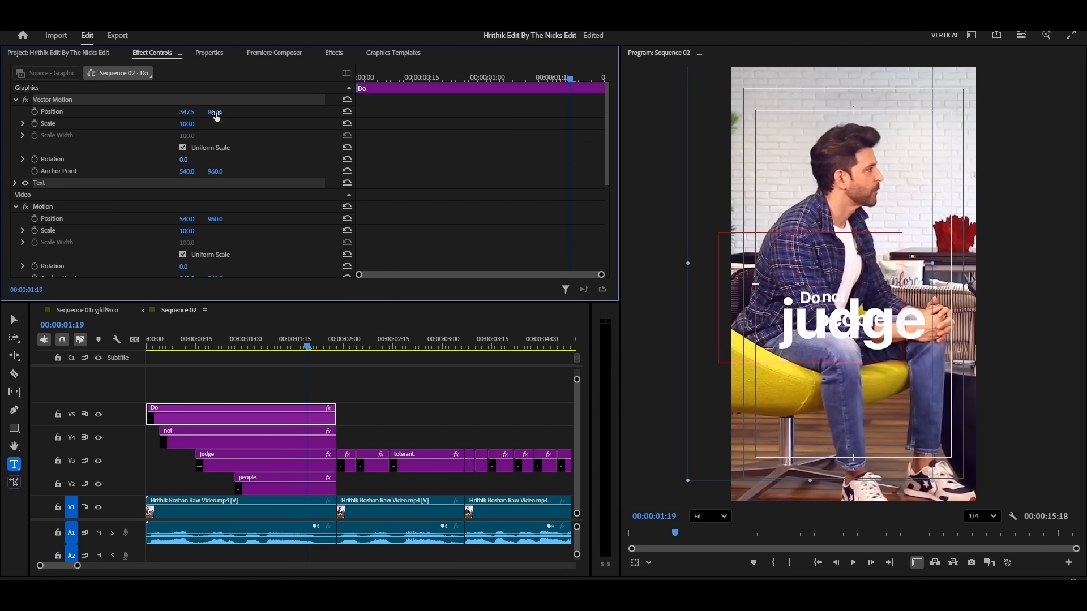
drag(215, 111, 181, 112)
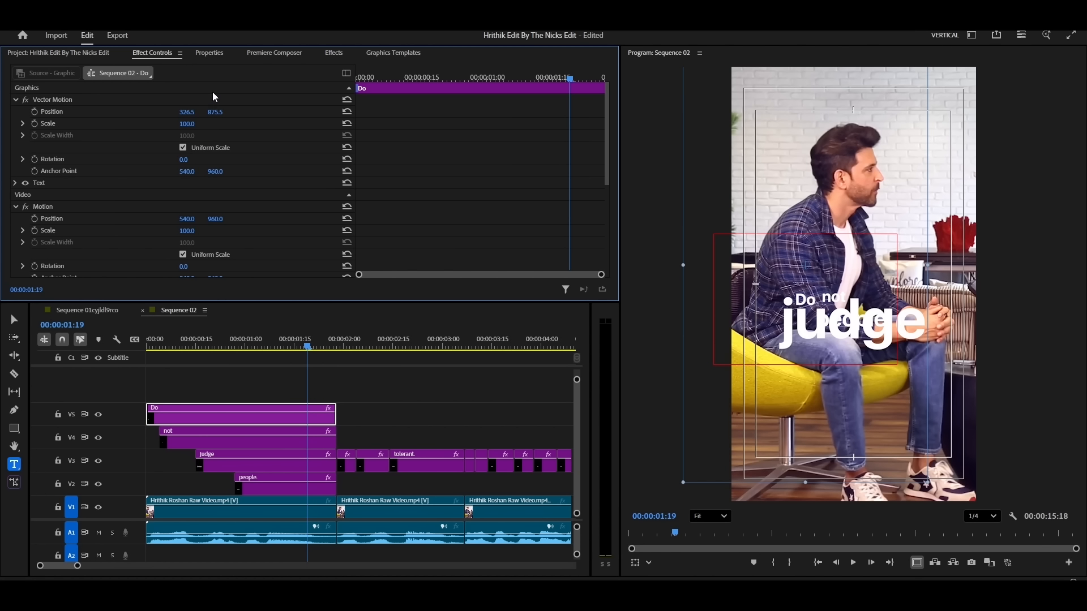
Copy the Vector Motion of "Do" onto the "not" caption, then set the position of "not" to 440.5, 875.5.
right_click(191, 99)
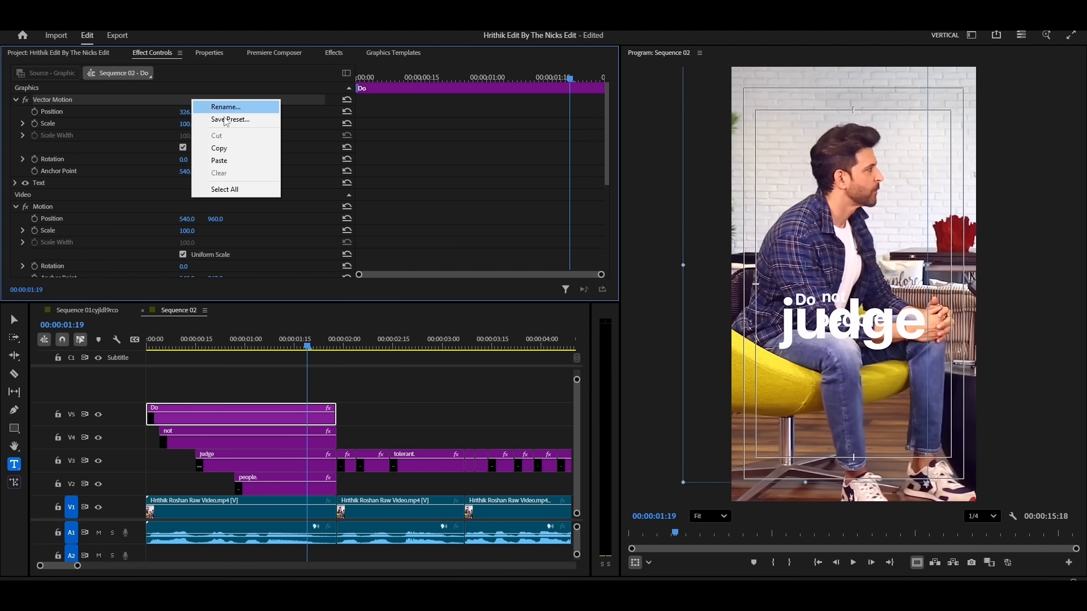
click(221, 148)
click(209, 434)
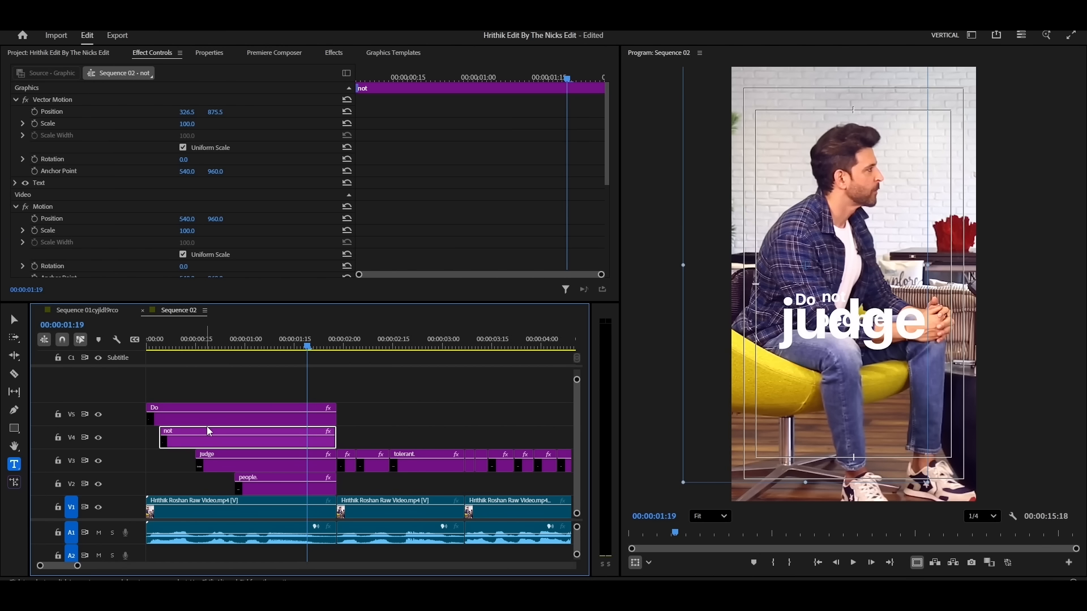
key(ctrl+v)
drag(187, 111, 251, 111)
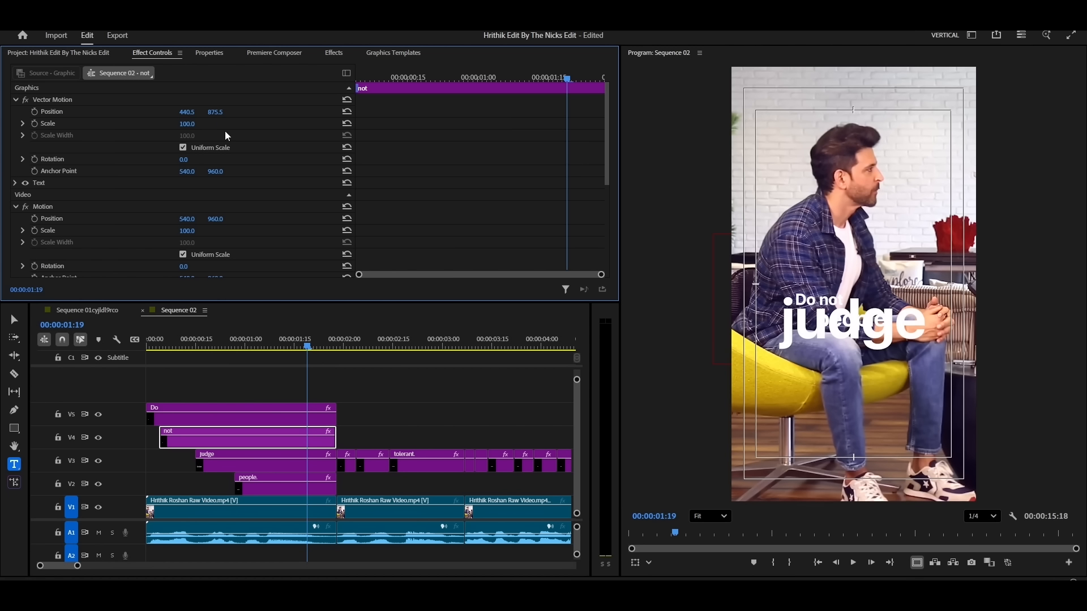
Set the font size of the "people." caption to 70.
click(297, 488)
click(297, 487)
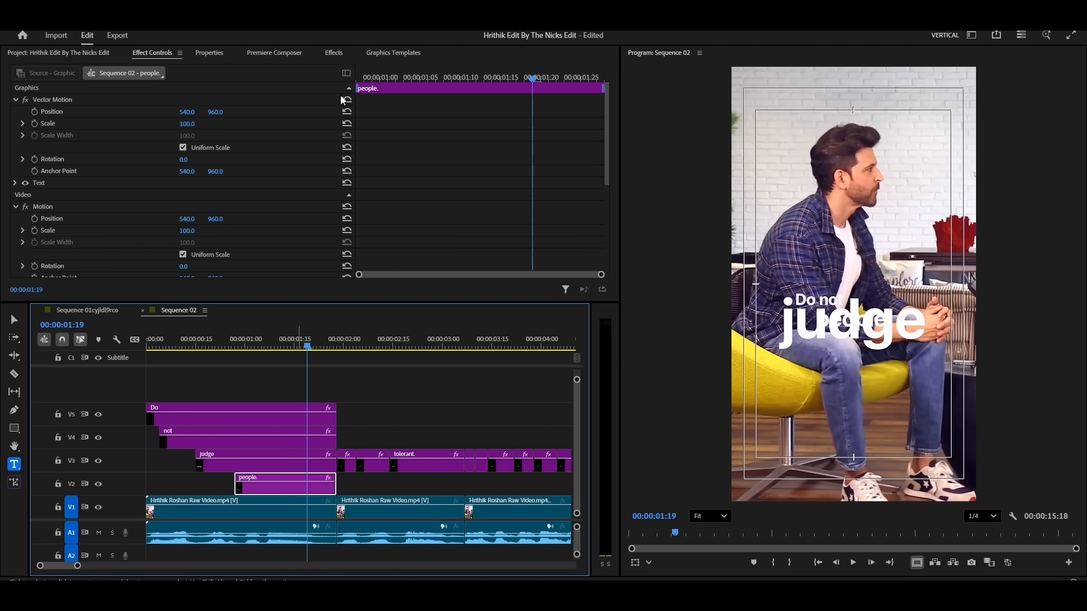
click(209, 52)
click(270, 90)
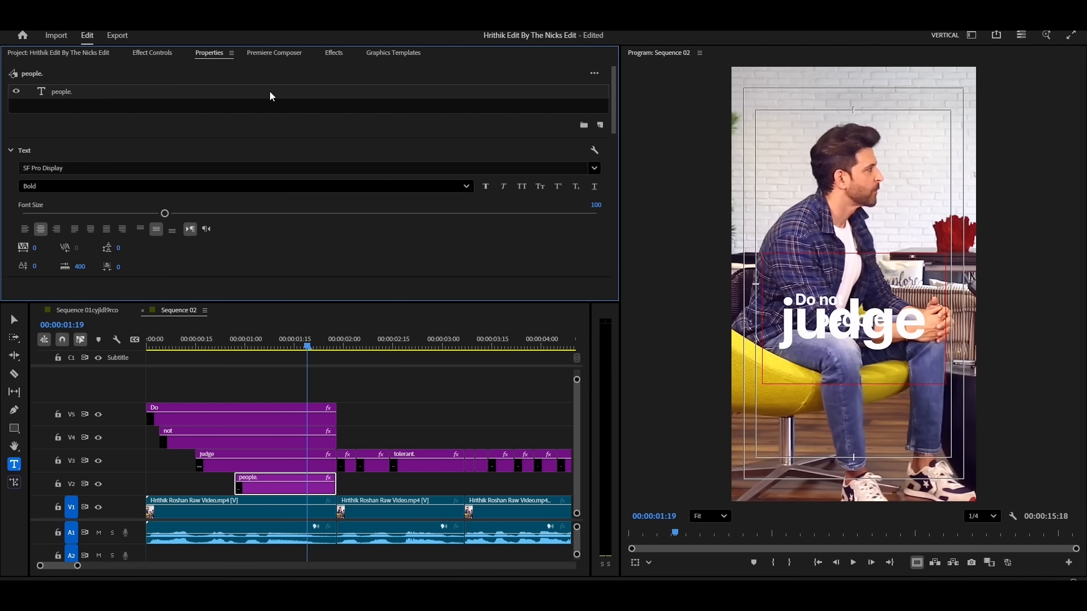
click(597, 205)
key(Return)
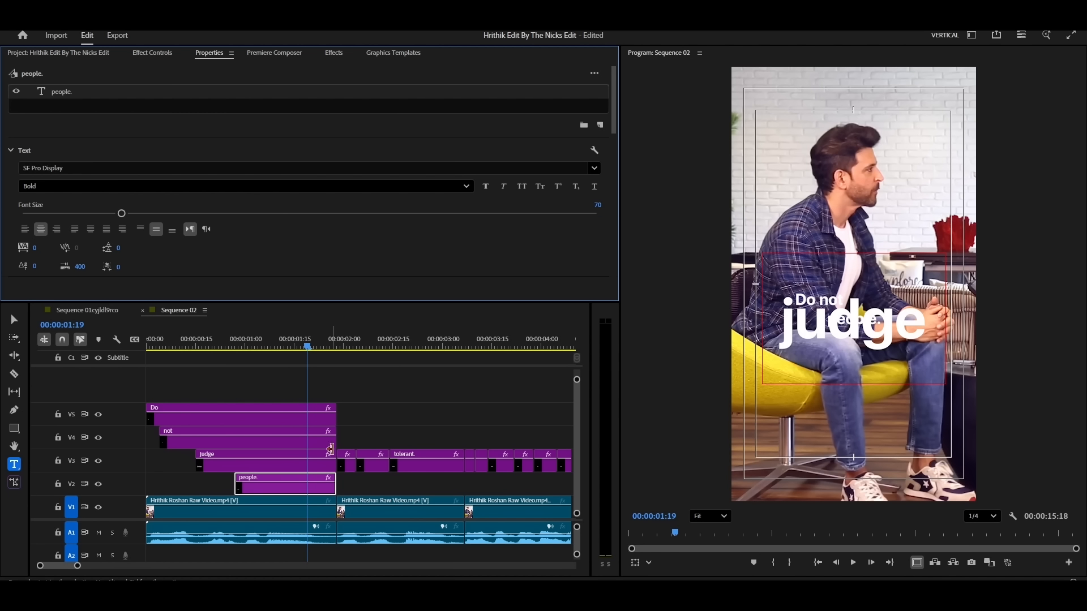
Move the "people." caption with Vector Motion to position 848, 1081, below the end of "judge".
click(290, 480)
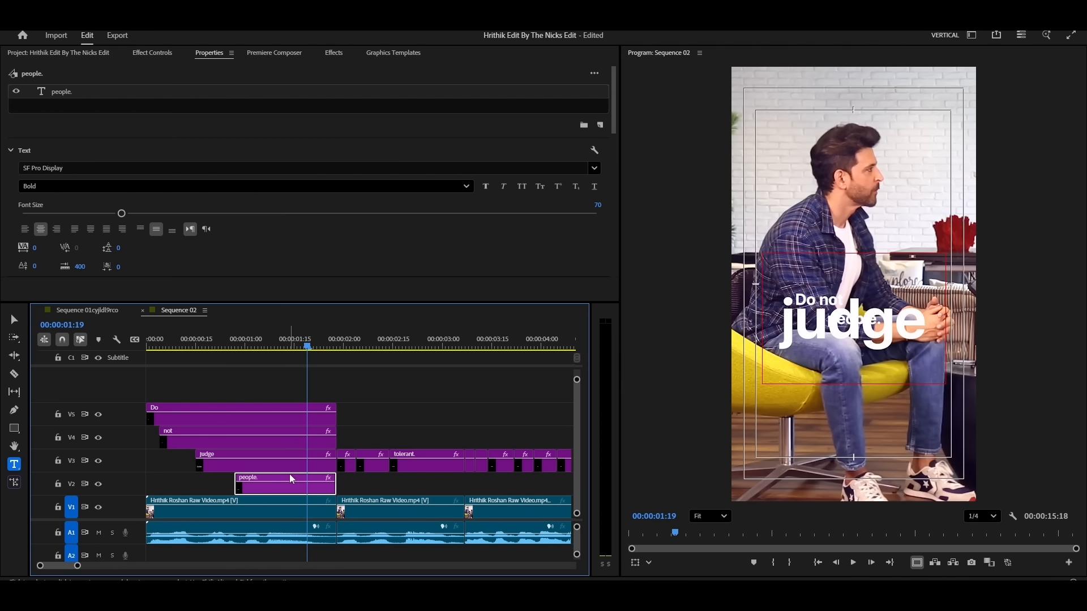
click(145, 53)
mouse_move(217, 111)
mouse_down()
mouse_move(253, 112)
mouse_move(227, 113)
mouse_up()
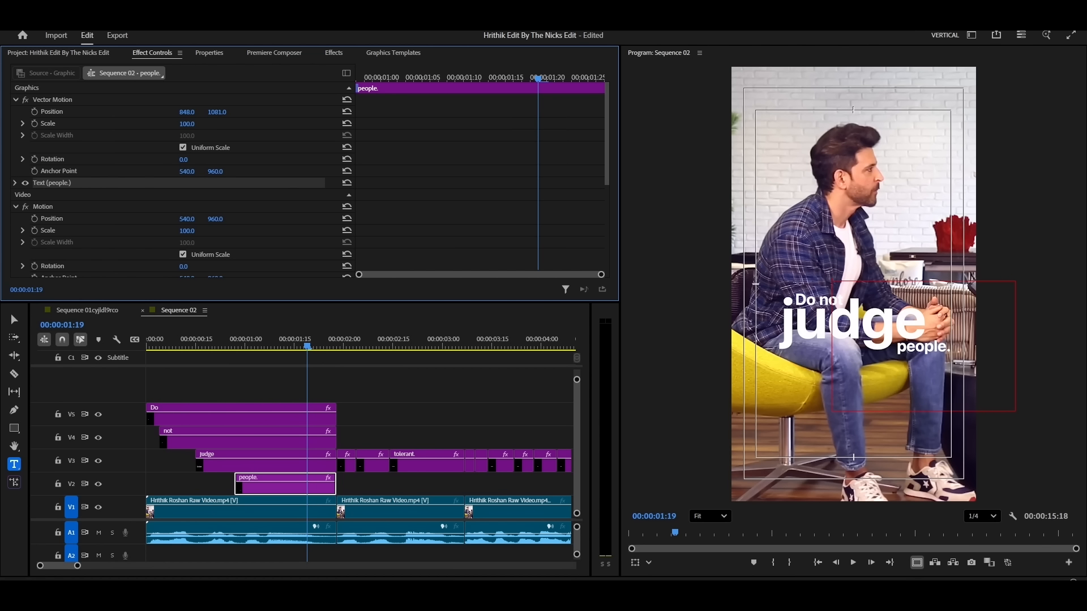
Delete the period at the end of the "people." caption.
click(333, 346)
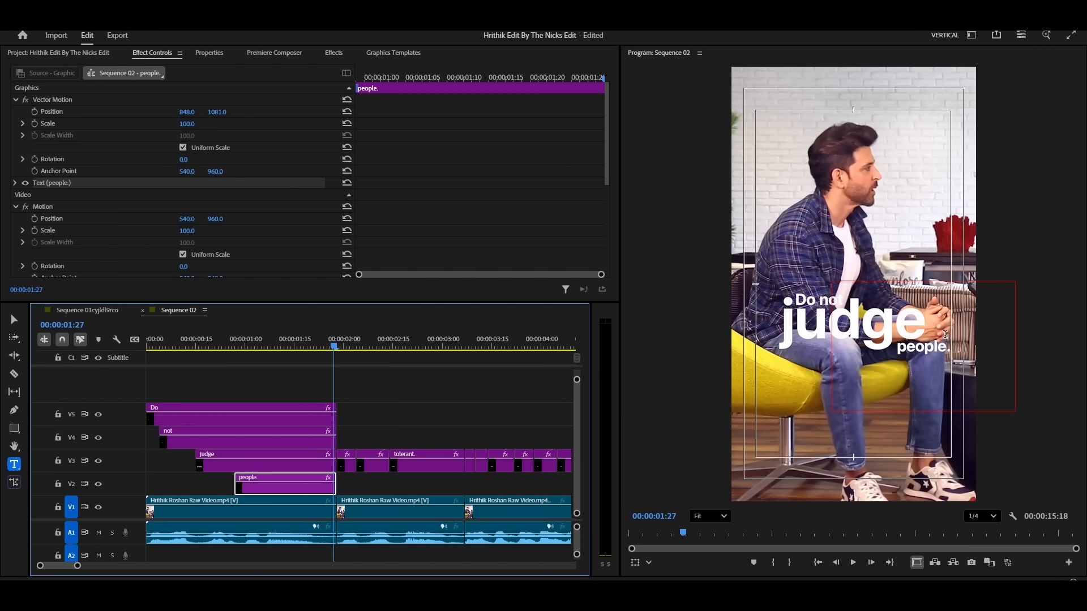
click(953, 340)
key(BackSpace)
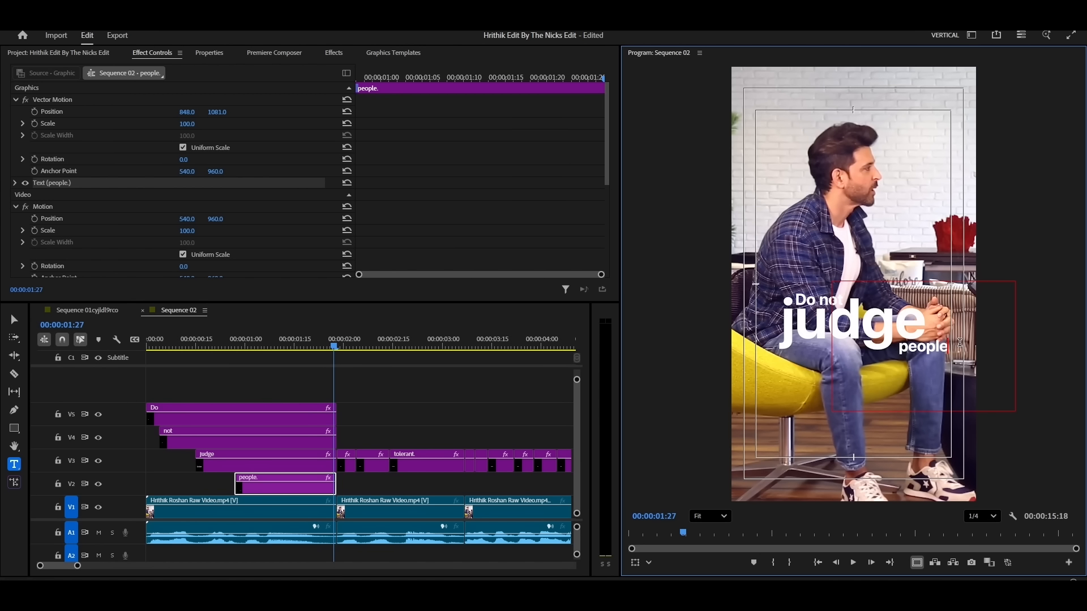
click(331, 345)
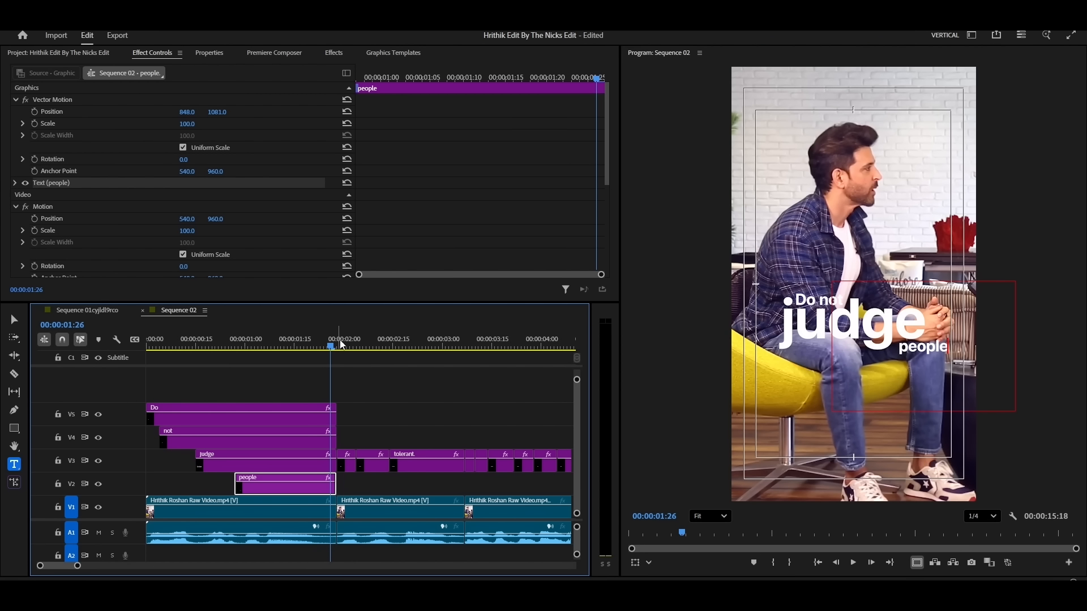
Set the font size of all remaining captions on V3 after "judge" to 70.
click(365, 430)
key(minus)
key(minus)
key(minus)
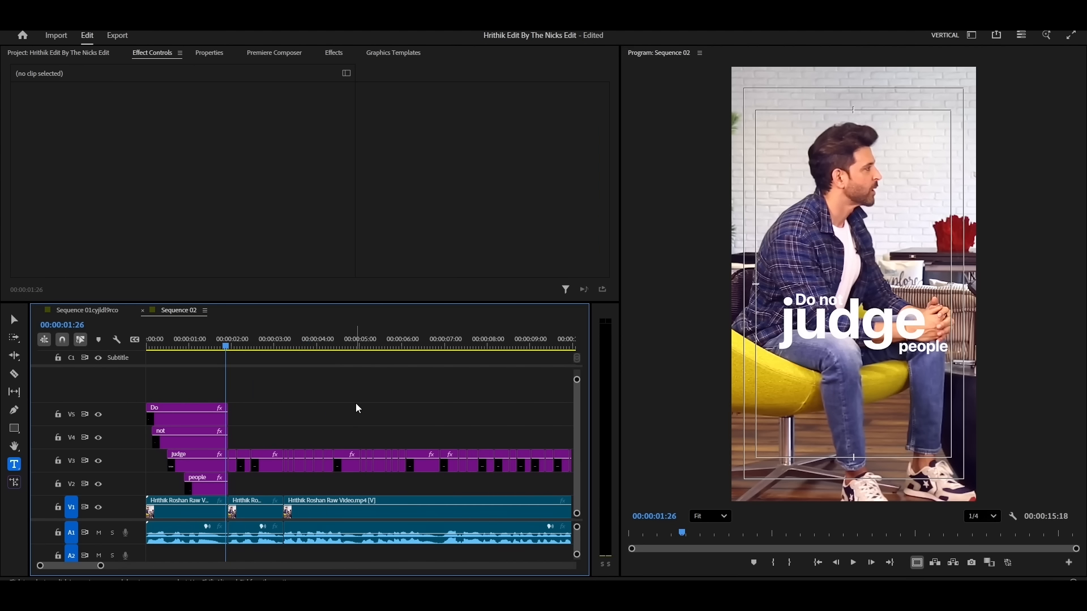
key(minus)
drag(503, 430, 189, 471)
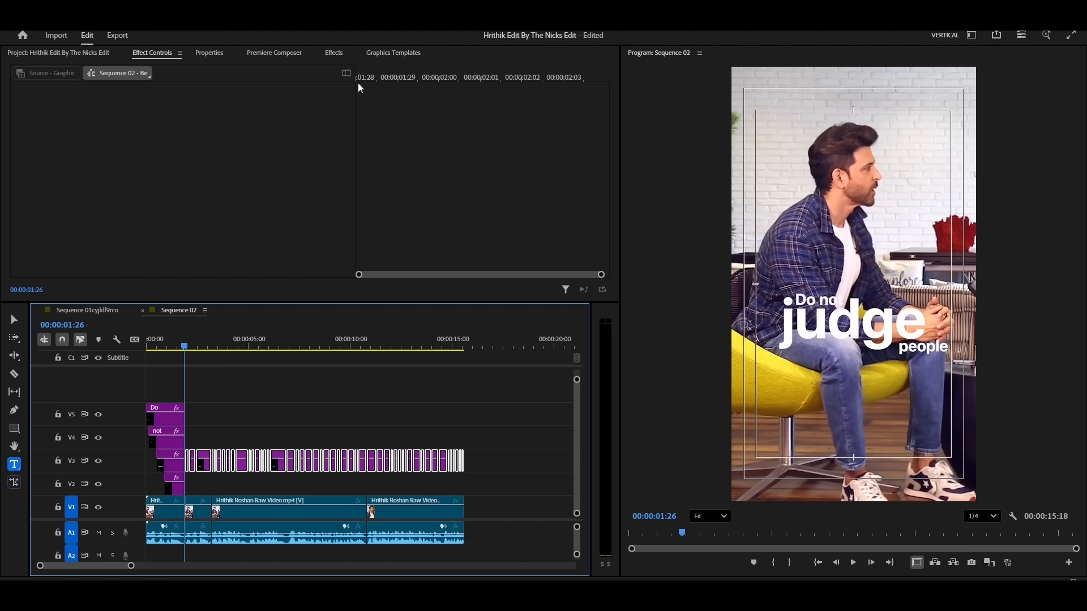
click(205, 57)
click(596, 154)
text(70)
key(Return)
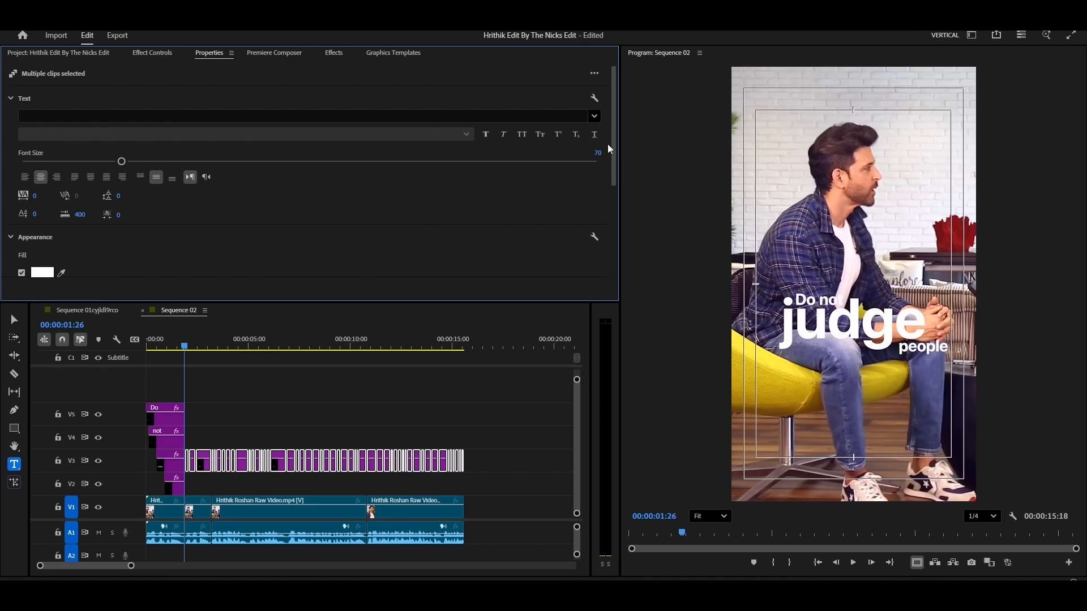
Delete the period at the end of the "tolerant." caption, with the playhead at 00:00:02:29.
click(230, 416)
scroll(165, 446, up, 5)
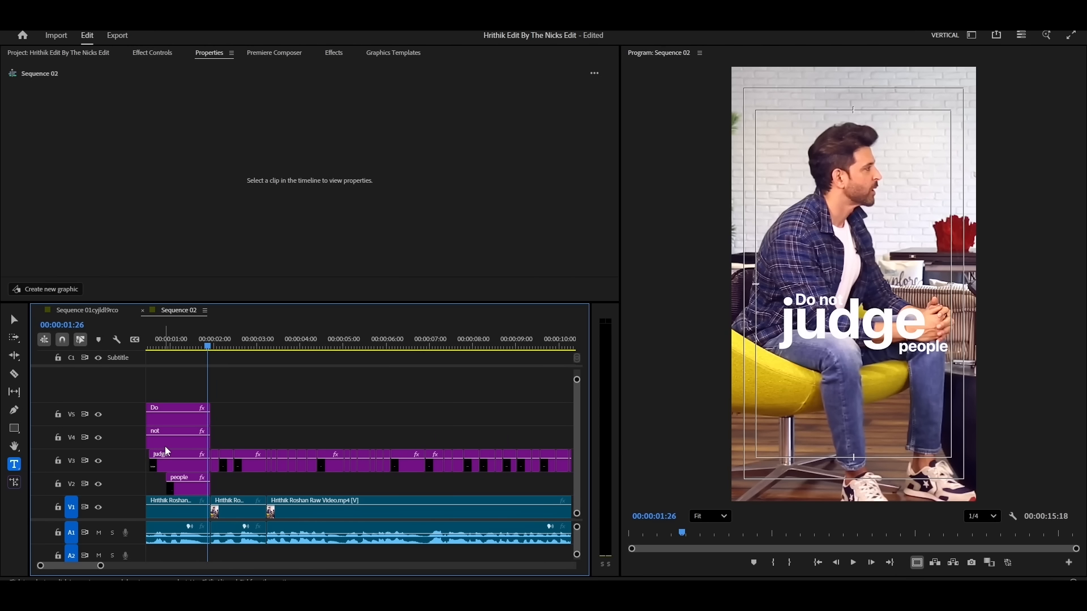
scroll(172, 443, up, 2)
mouse_move(319, 351)
mouse_down()
mouse_move(309, 347)
mouse_move(317, 344)
mouse_up()
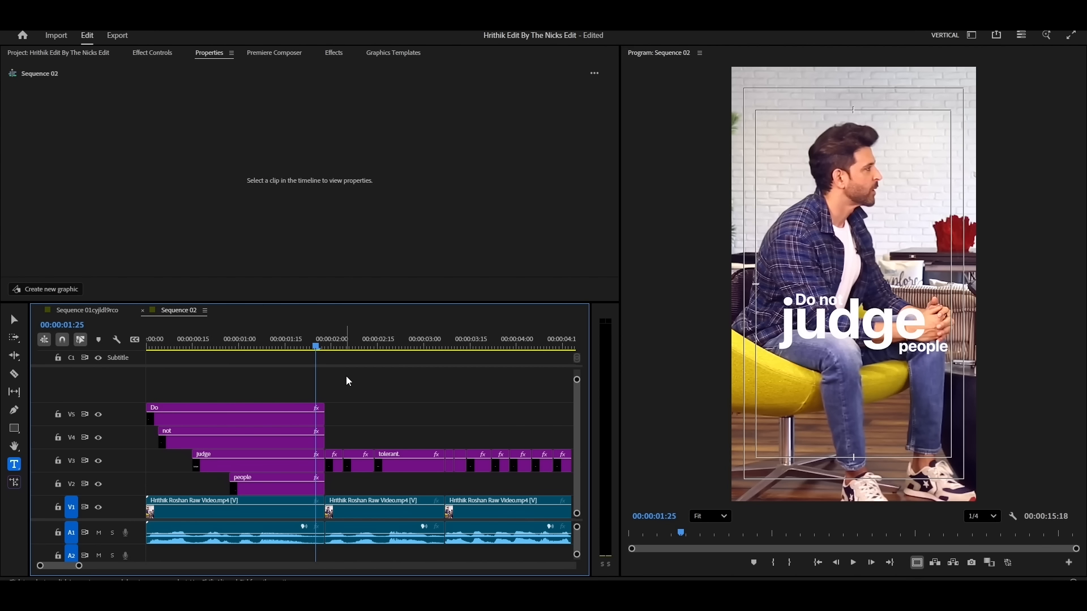
scroll(334, 395, down, 4)
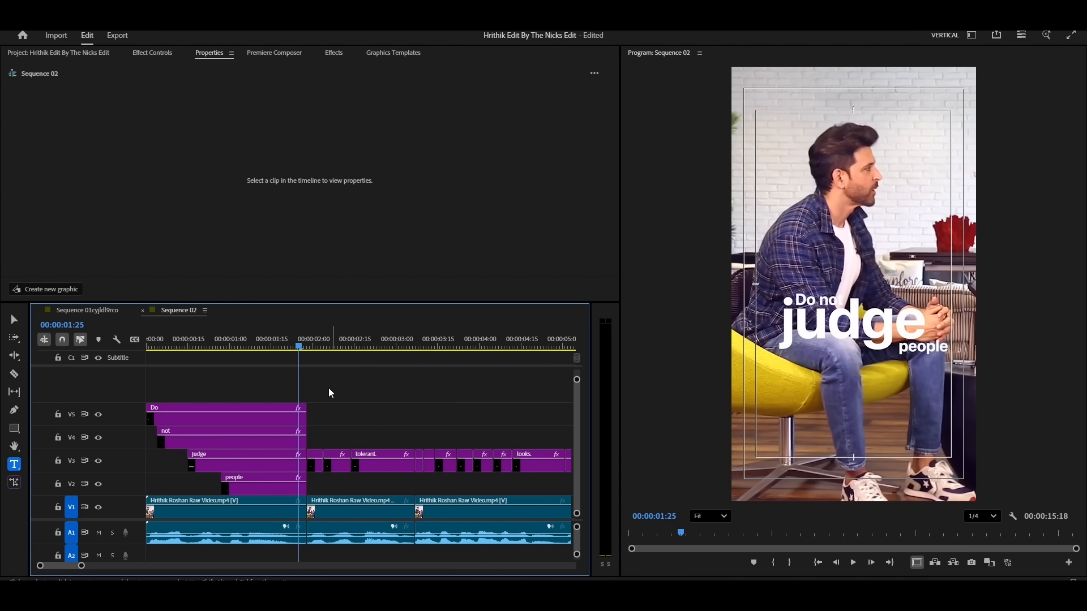
drag(214, 346, 309, 351)
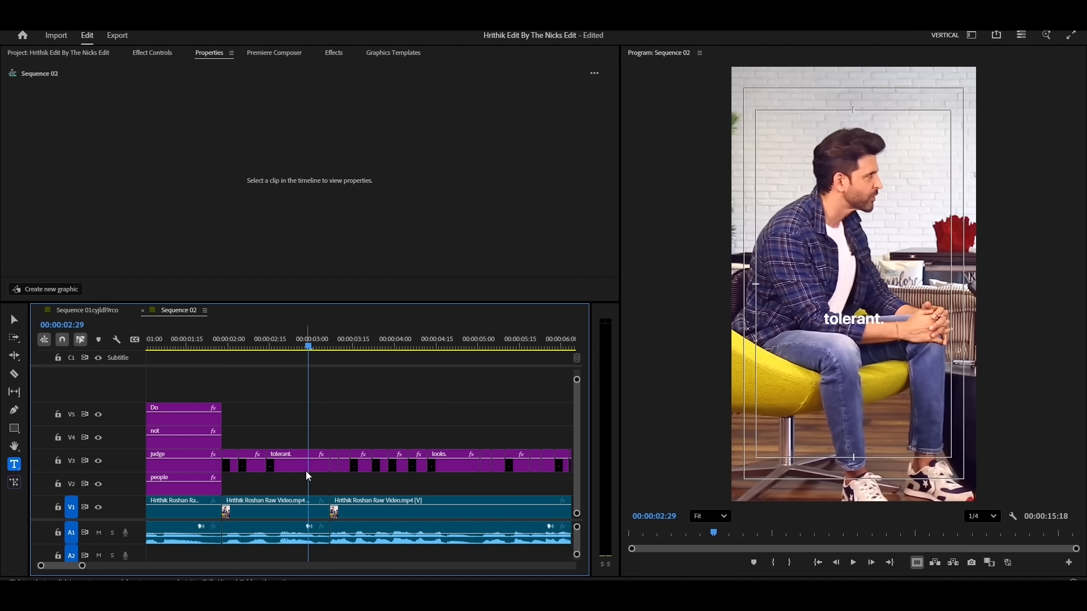
click(309, 469)
click(890, 318)
key(BackSpace)
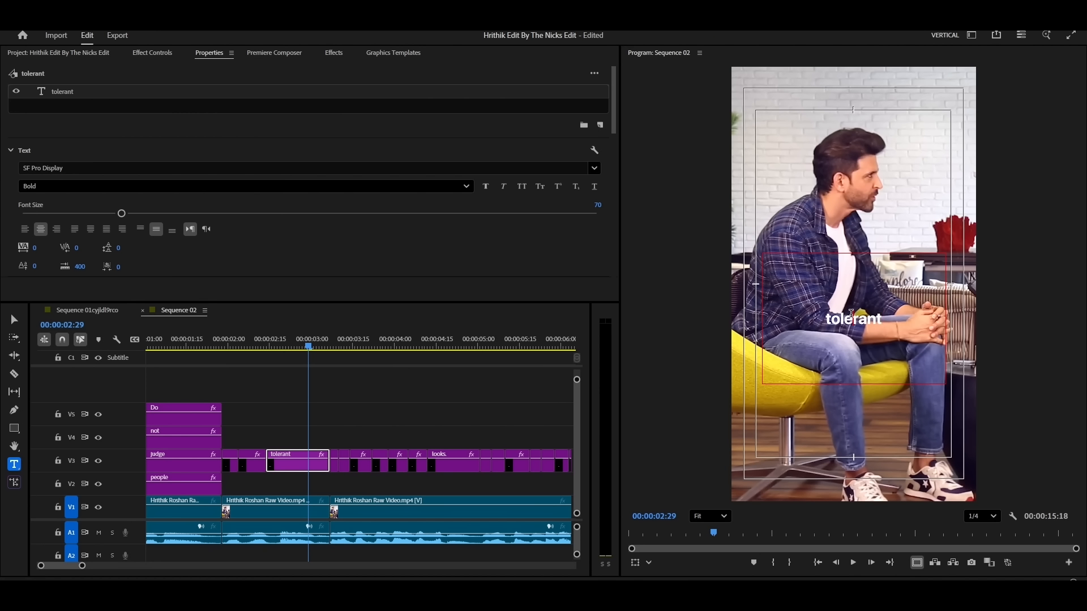
Enlarge the "tolerant" caption, trying font size 230 and settling on 200.
double_click(851, 313)
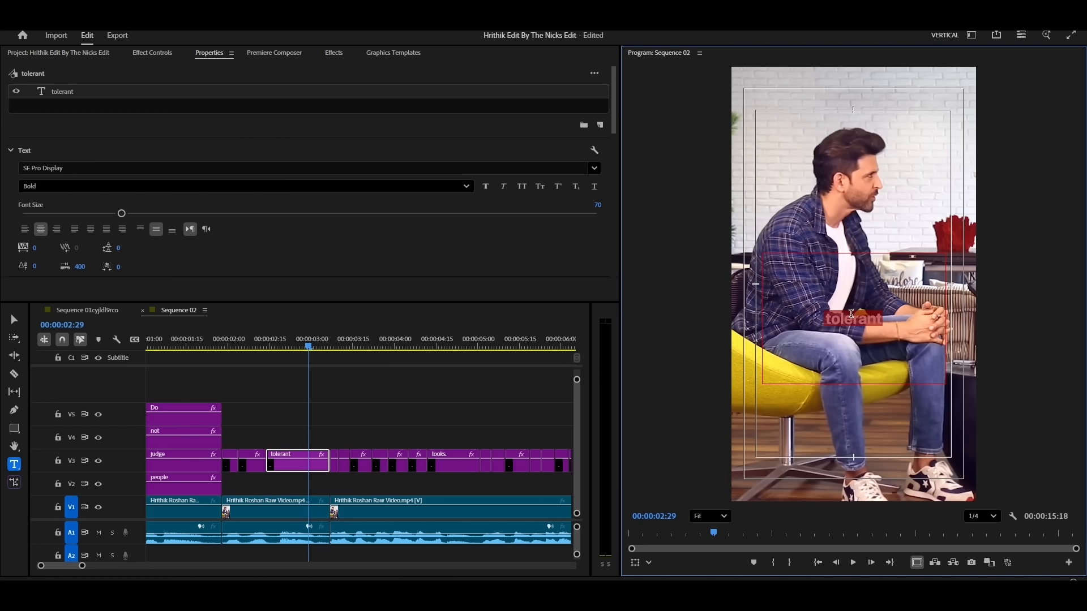
click(596, 205)
text(230)
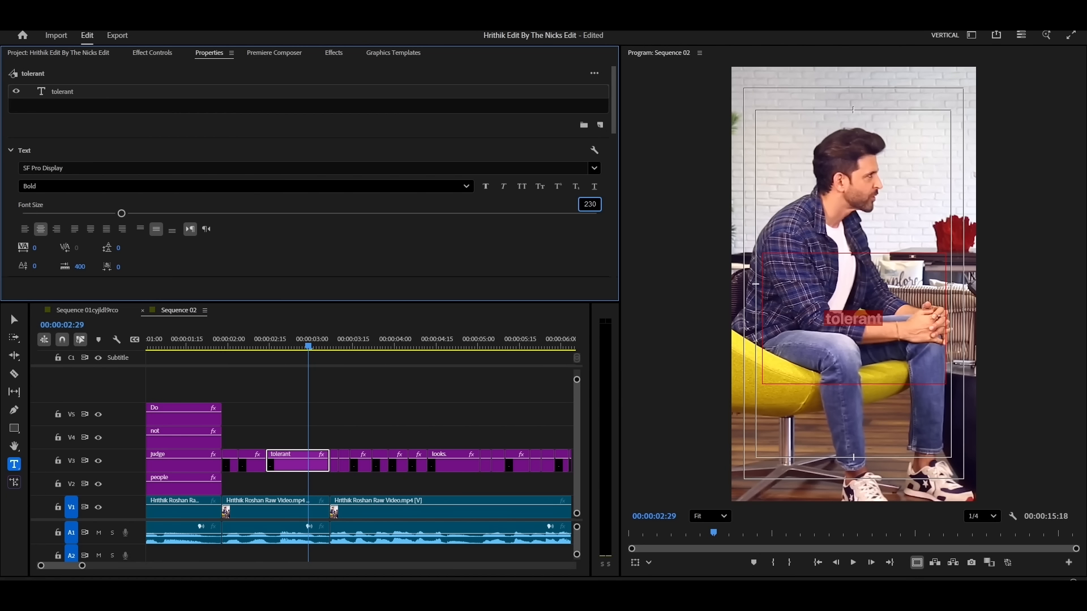
key(Return)
click(589, 204)
text(2)
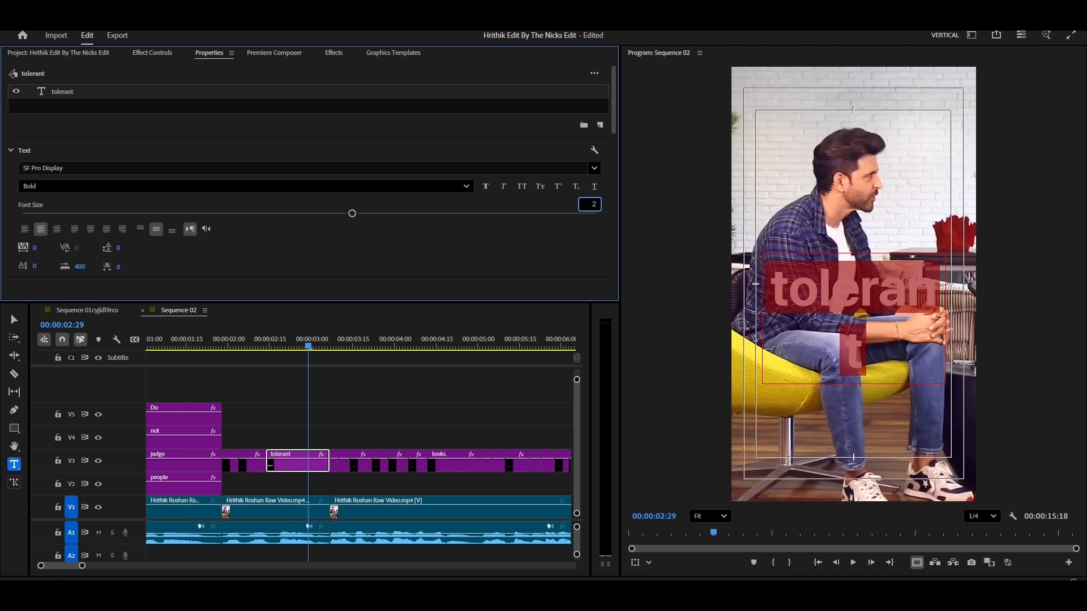
text(00)
key(Return)
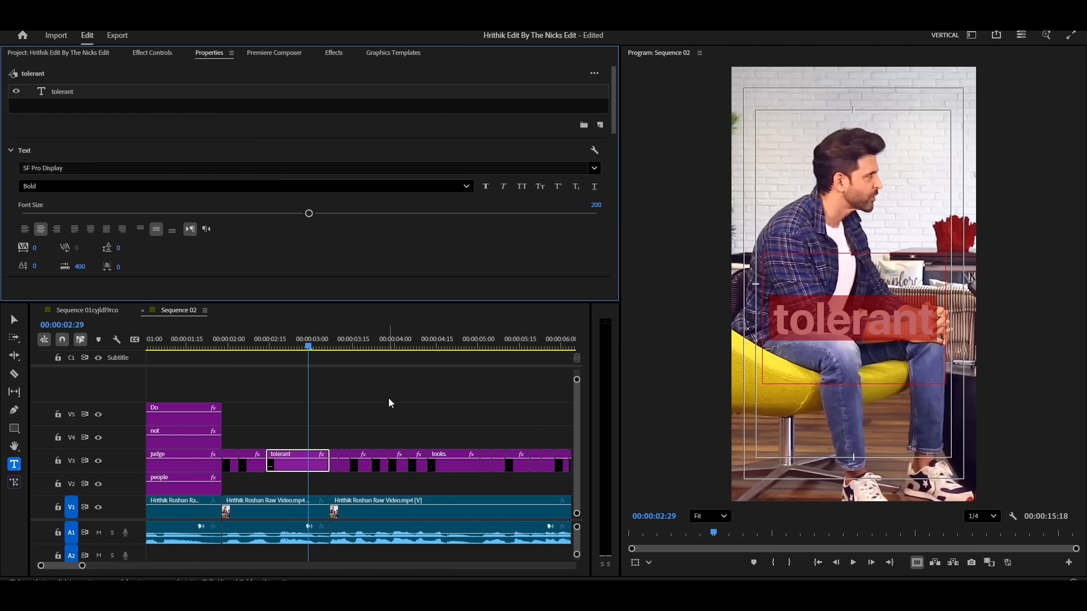
Stack "tolerant" on V2, "more" on V3 and "Be" on V4, extending "more" and "Be" to the end of "tolerant".
drag(285, 465, 334, 462)
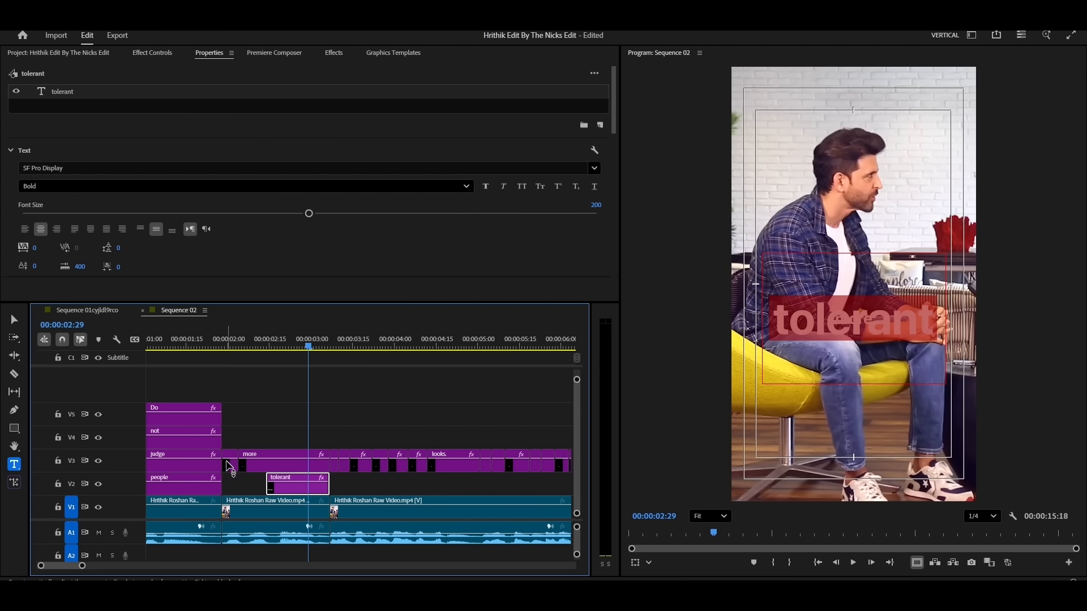
drag(230, 467, 328, 441)
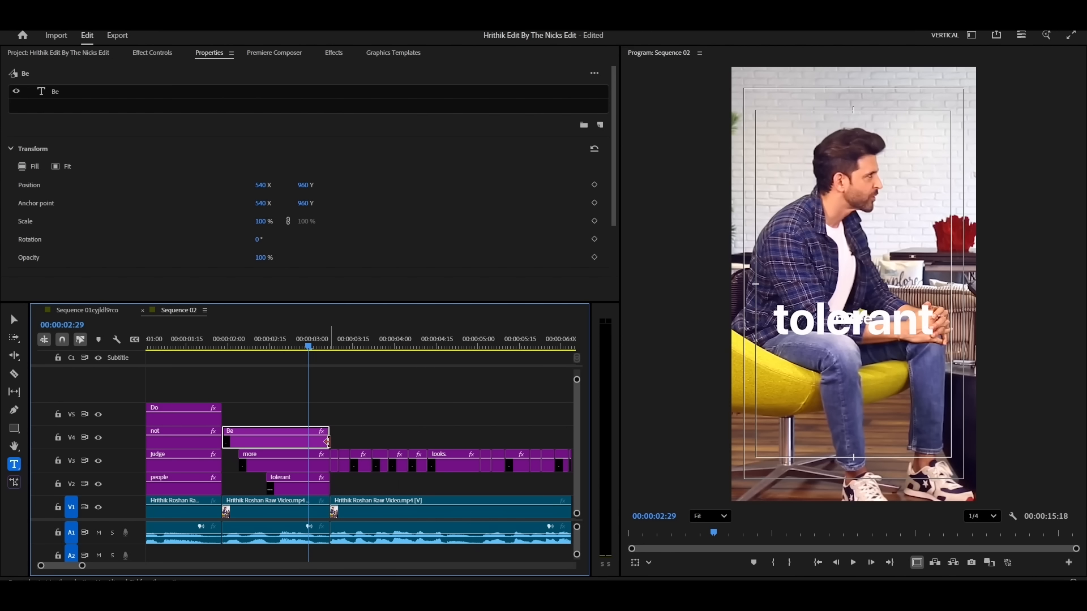
click(331, 400)
Move the "Be" caption with Vector Motion to position 478, 889 and the "more" caption to 612, 885, above "tolerant".
click(302, 444)
click(145, 53)
drag(214, 113, 161, 112)
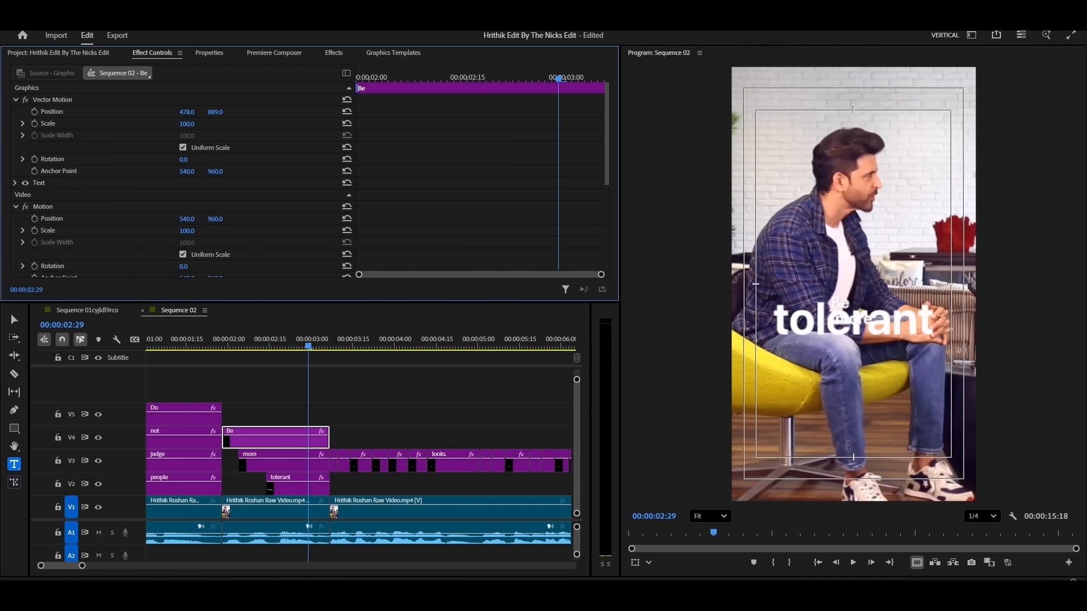
click(290, 463)
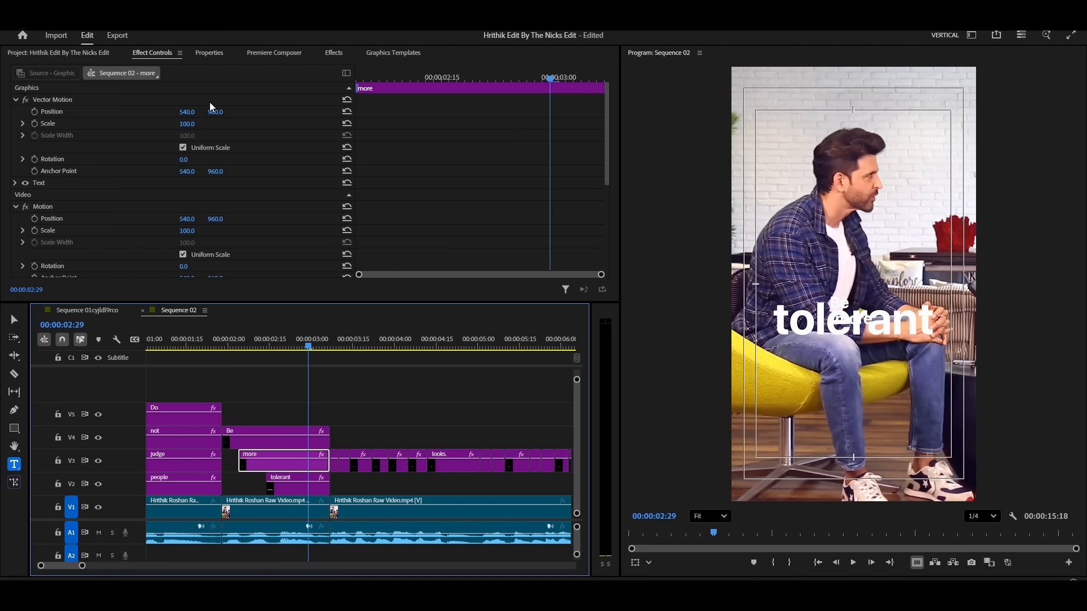
mouse_move(215, 112)
mouse_down()
mouse_move(193, 112)
mouse_move(210, 112)
mouse_up()
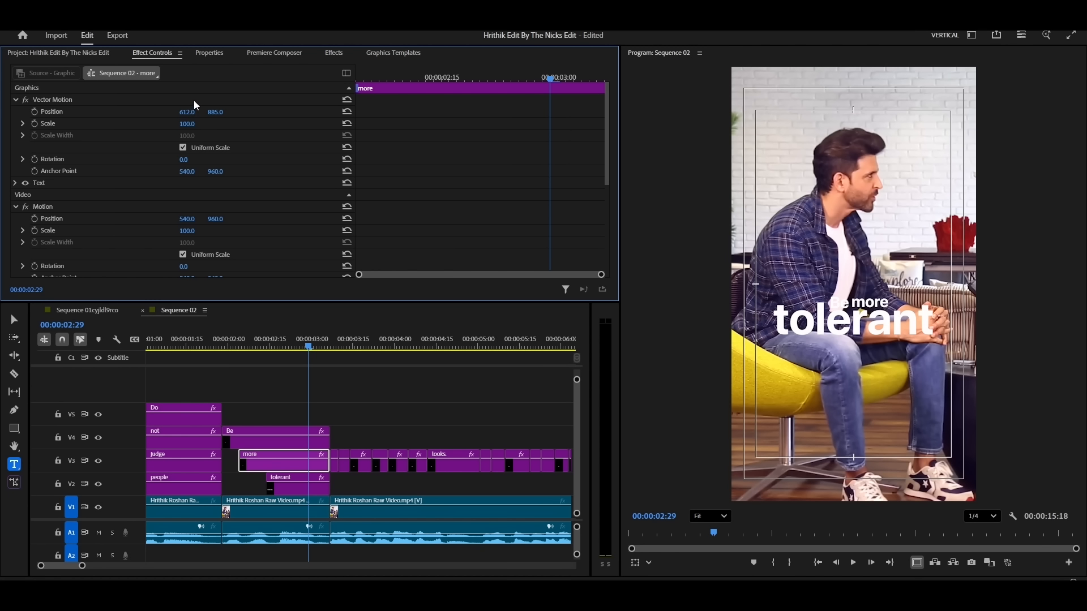
Shift the "Be" caption to horizontal position 468 and the "more" caption to 604.
click(281, 433)
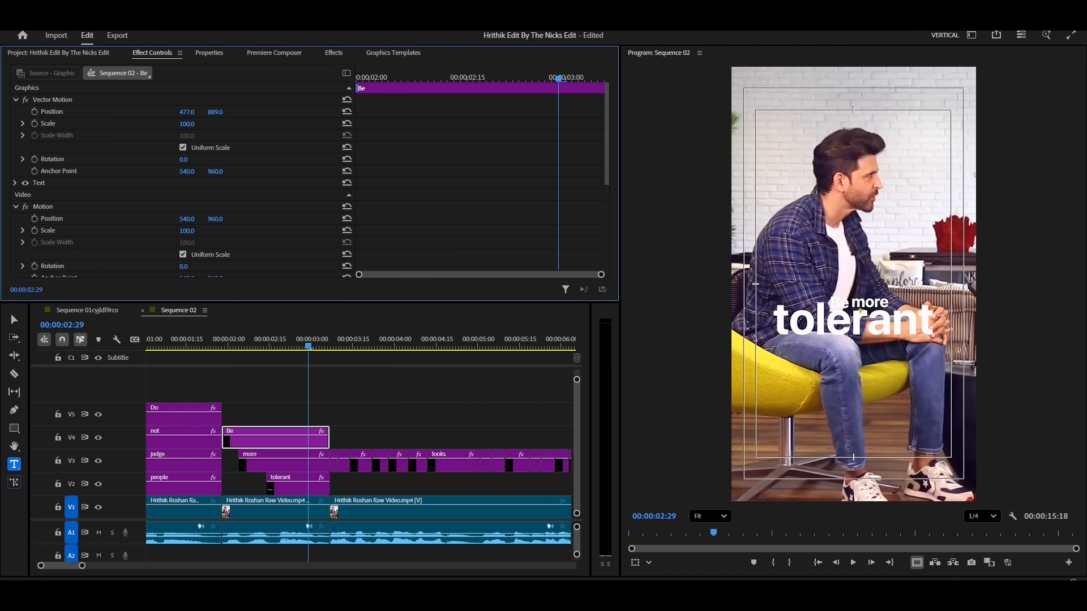
click(284, 454)
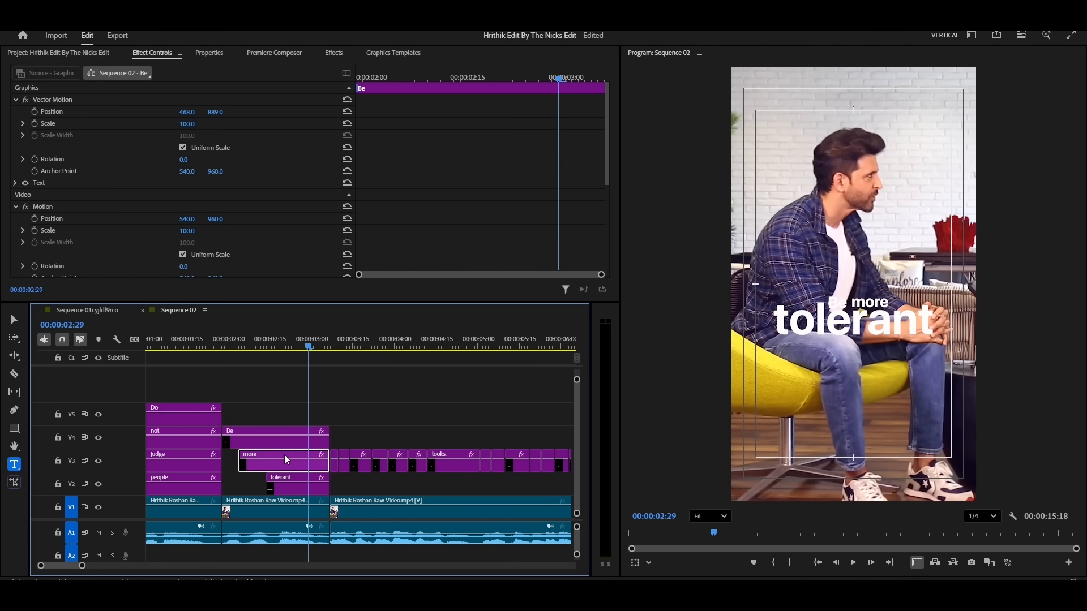
drag(187, 112, 182, 111)
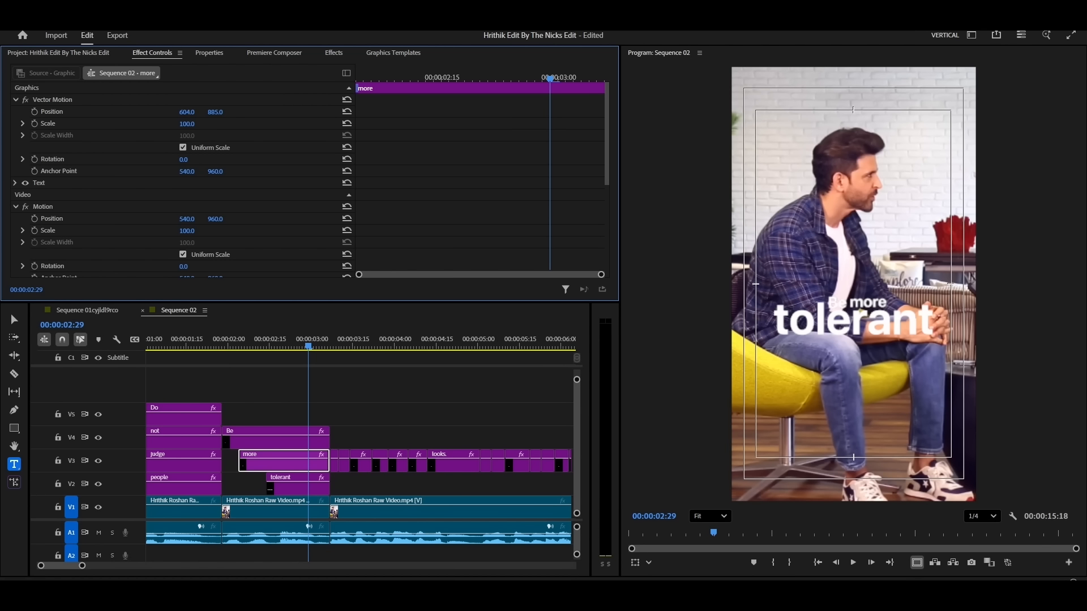
click(342, 419)
Place an excerpt of the Joker clip (c14b5948) on V2, spanning from the end of "tolerant" to the end of "looks.".
drag(316, 347, 464, 347)
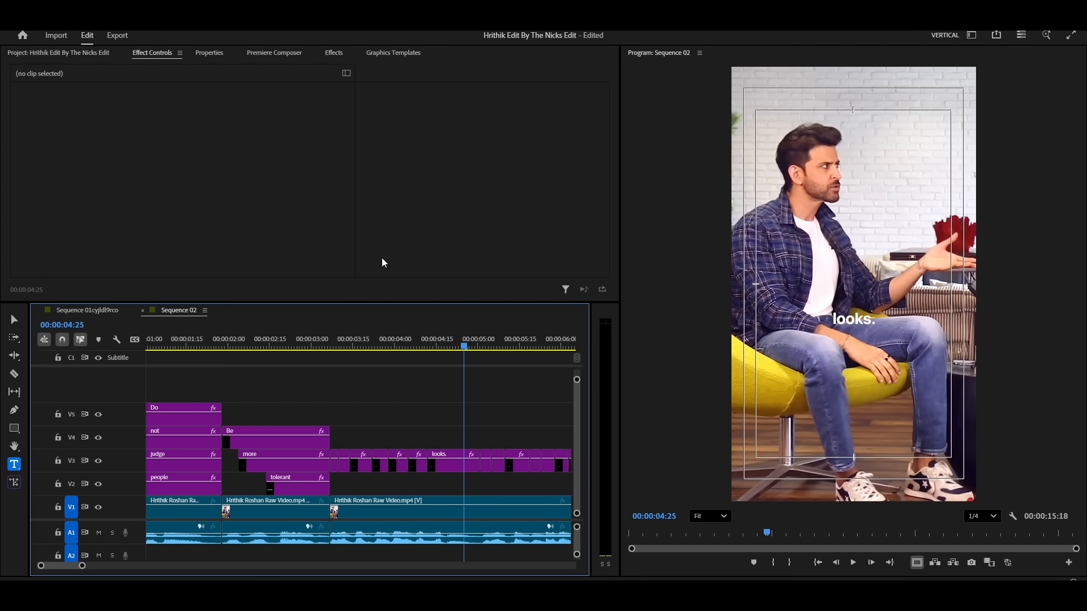
click(92, 53)
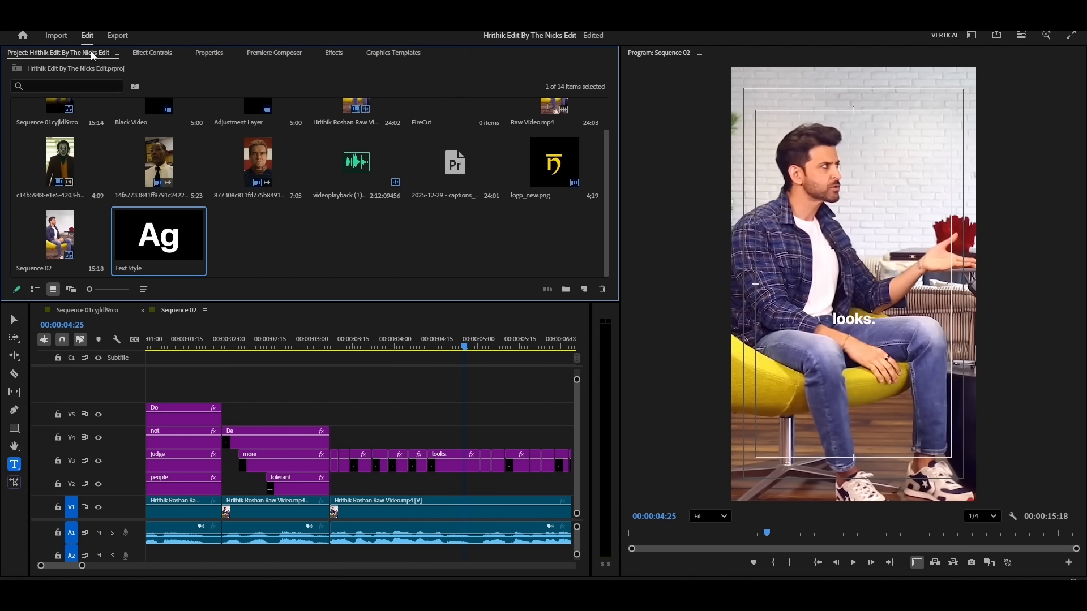
double_click(55, 164)
click(784, 466)
drag(799, 435, 433, 469)
click(802, 465)
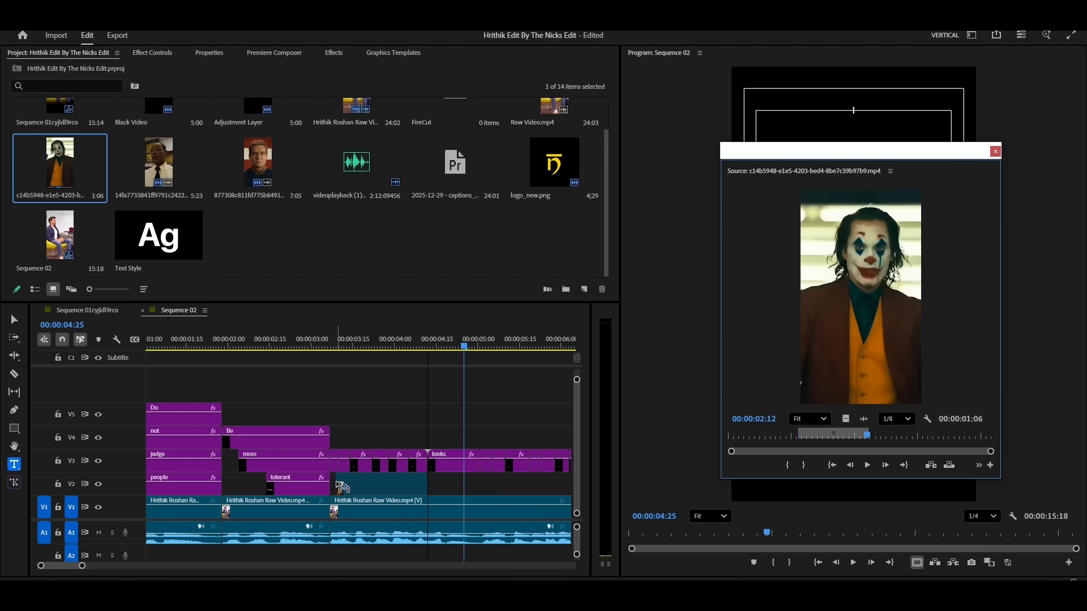
drag(338, 488, 338, 488)
drag(422, 488, 476, 489)
Set the scale of the Joker clip on V2 to 50.
click(447, 487)
click(152, 53)
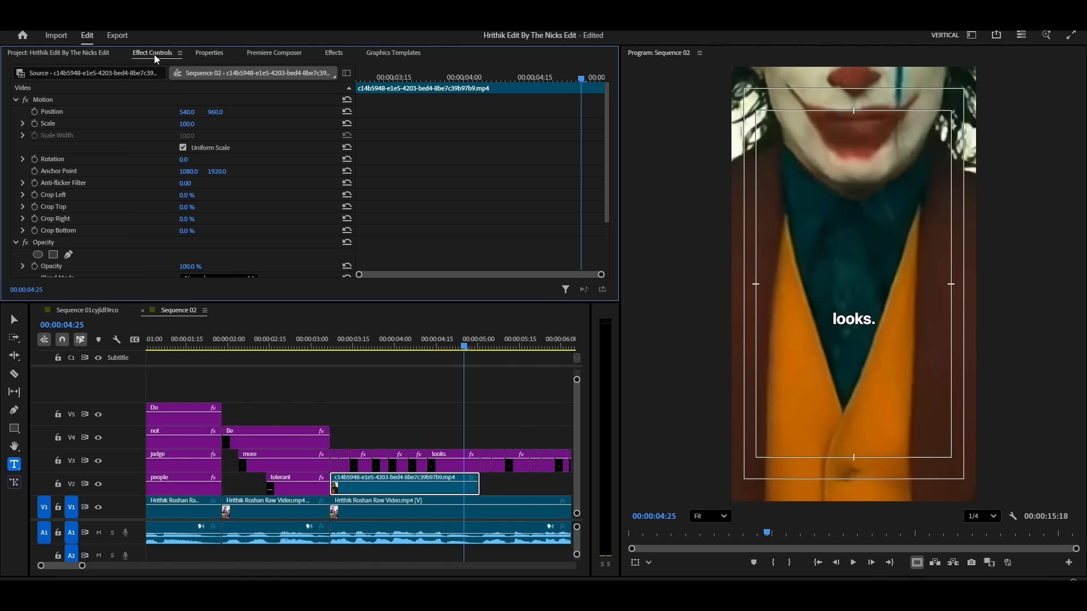
text(50)
key(Return)
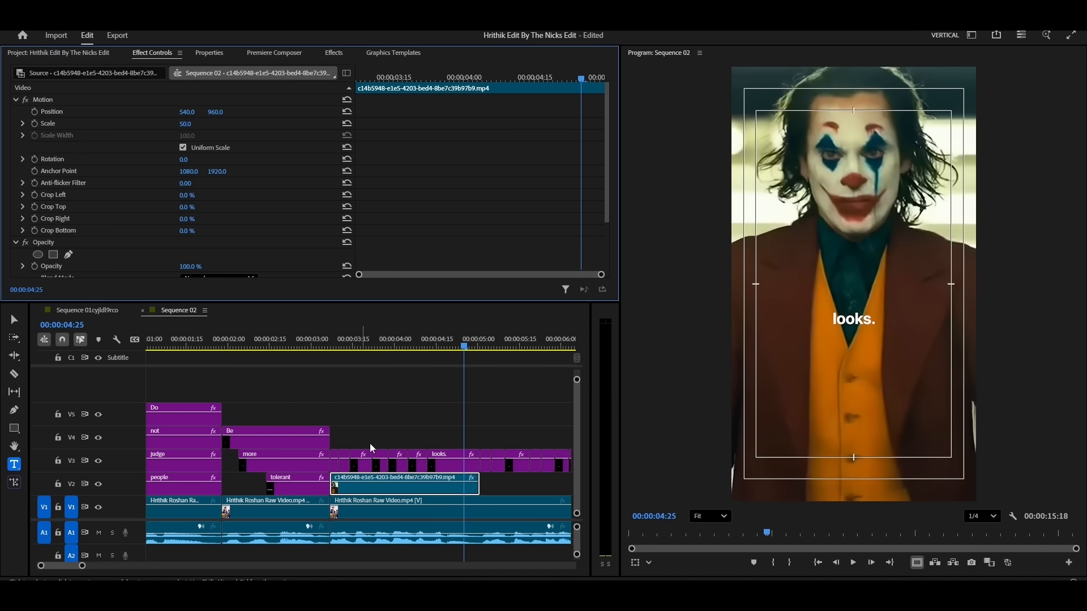
Remove the full stop from the "looks." caption.
click(446, 469)
click(892, 322)
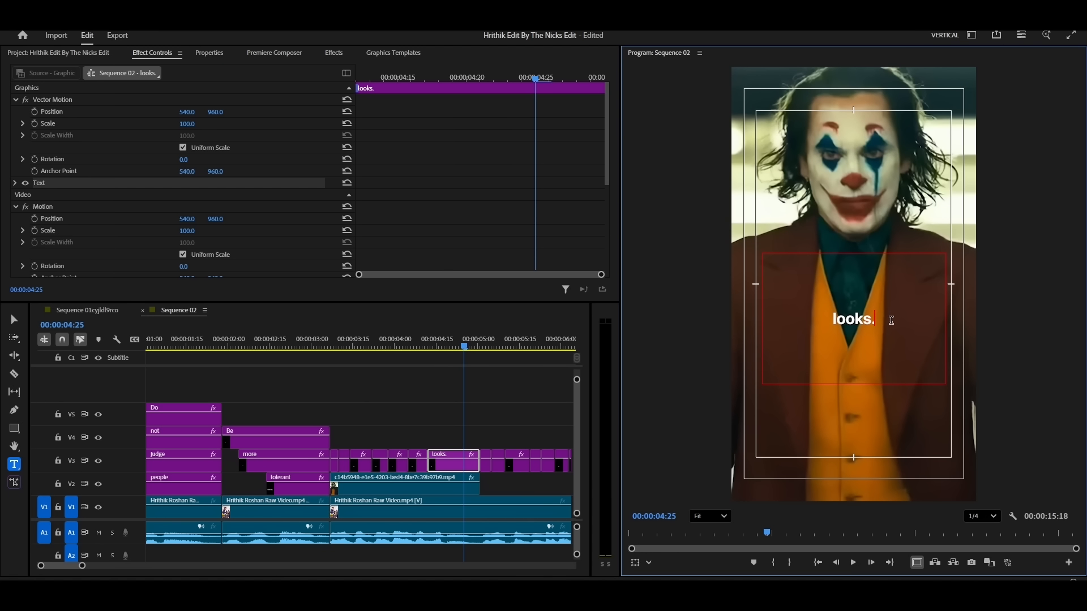
scroll(416, 397, up, 2)
Stack "Do", "not", "judge", "them" and "by" on V3 to V7, all ending where "their" starts.
click(389, 343)
drag(383, 465, 376, 390)
drag(343, 461, 310, 437)
drag(417, 370, 269, 462)
drag(268, 462, 267, 445)
drag(255, 462, 400, 462)
drag(278, 438, 402, 427)
drag(392, 344, 400, 344)
drag(437, 435, 430, 376)
key(ctrl+k)
key(Delete)
drag(402, 303, 401, 193)
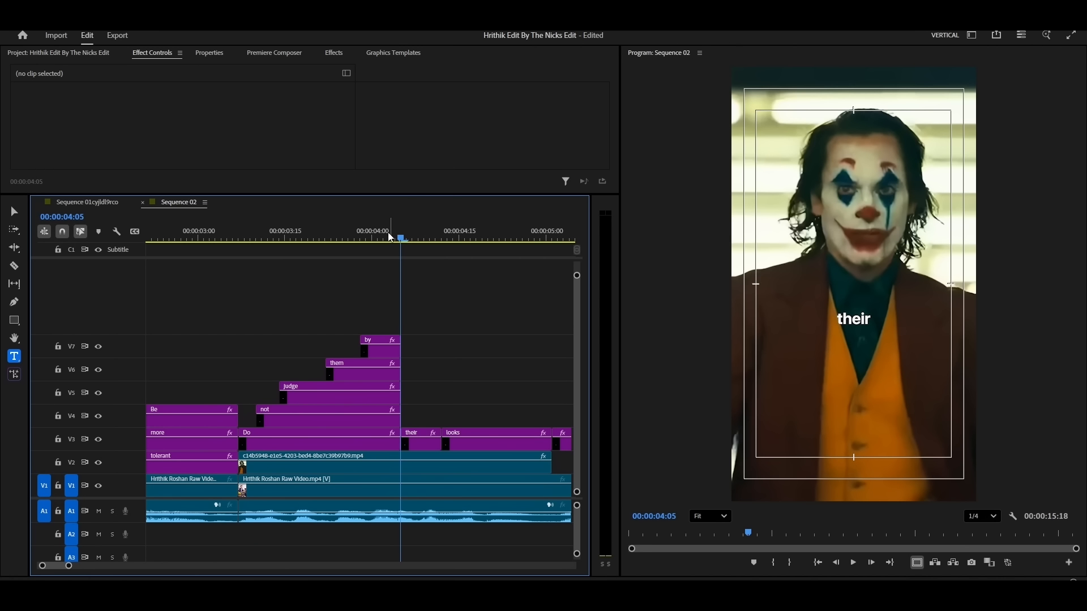
Set the font size of the "judge" caption over the Joker clip to 230.
click(389, 241)
click(352, 398)
click(208, 52)
scroll(607, 164, down, 3)
text(2)
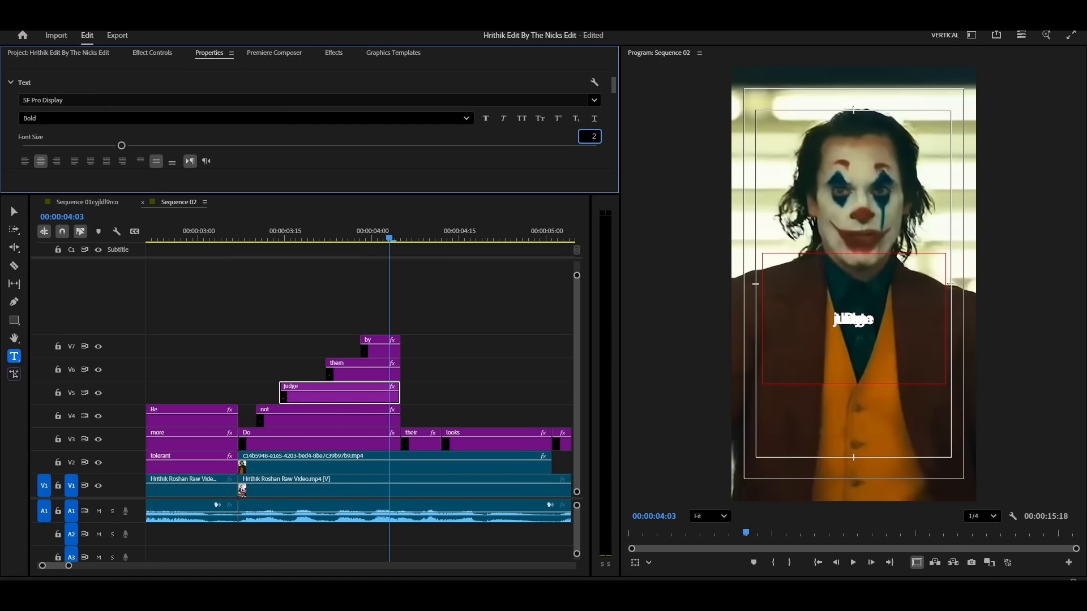
text(30)
key(Return)
Move the "Do" caption with Vector Motion to position 345, 882.5, above "judge".
click(318, 443)
click(161, 55)
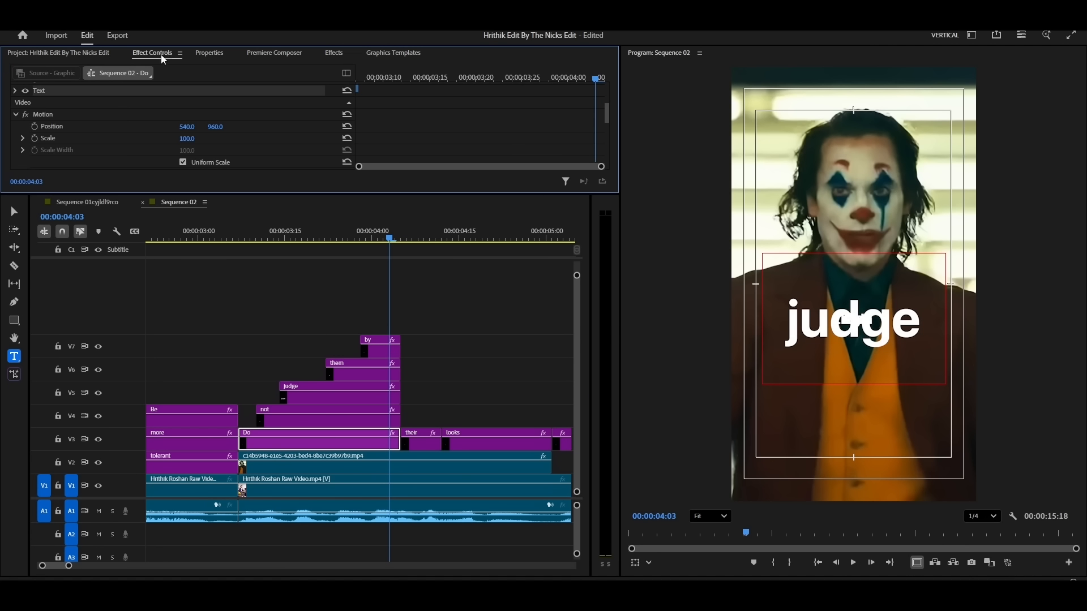
click(14, 212)
scroll(63, 136, up, 3)
click(48, 99)
drag(829, 351, 790, 338)
Copy the Vector Motion of "Do" to the "not" caption and shift it horizontally to sit beside "Do".
right_click(170, 101)
click(187, 131)
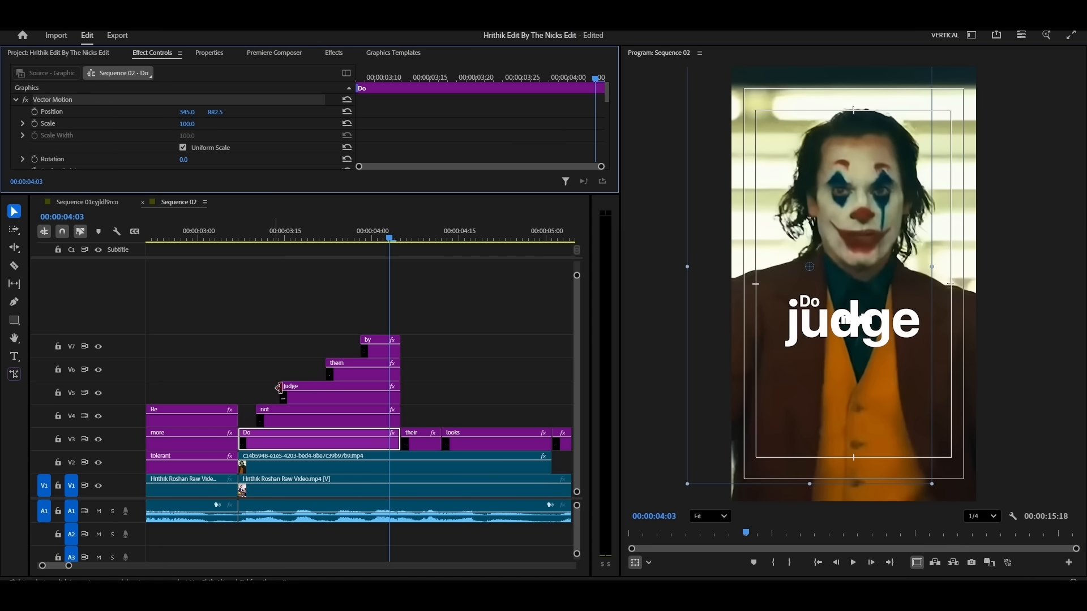
click(319, 424)
key(ctrl+v)
drag(183, 112, 287, 112)
Place "them" below "judge", copy its Vector Motion to "by" and shift "by" to position 524, 1085.
click(349, 371)
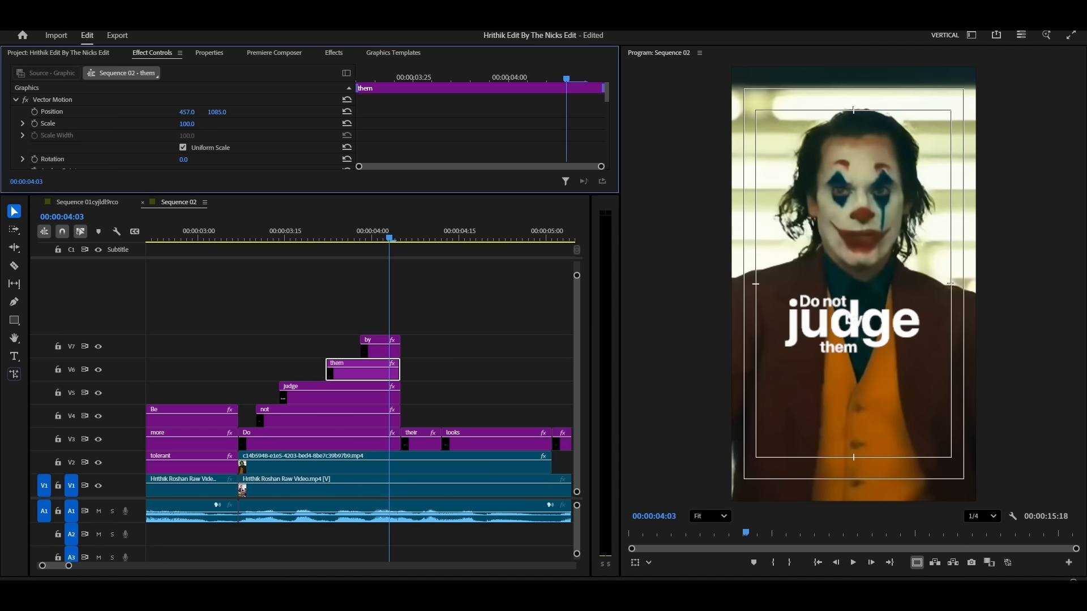
right_click(80, 99)
click(98, 131)
click(383, 354)
key(ctrl+v)
mouse_move(184, 112)
mouse_down()
mouse_move(259, 113)
mouse_move(192, 112)
mouse_up()
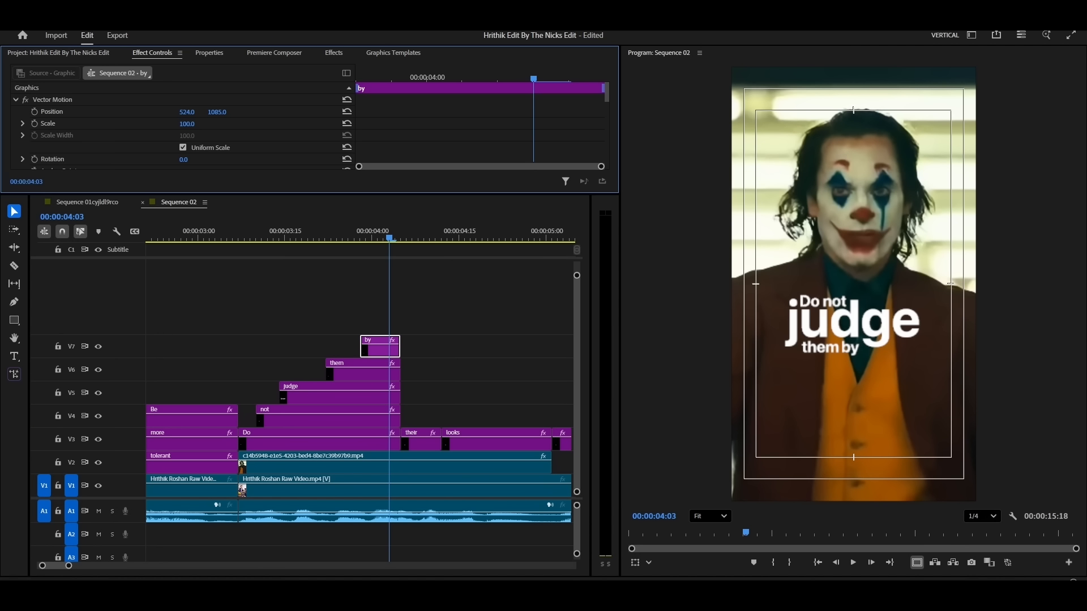
Move the "looks" caption to V4 and extend "their" on V3 to the end of "looks".
click(456, 366)
scroll(456, 366, down, 3)
drag(219, 232, 266, 232)
drag(282, 441, 282, 425)
drag(254, 439, 364, 440)
Set the font size of the "looks" caption to 250.
click(216, 53)
scroll(446, 120, down, 1)
click(595, 159)
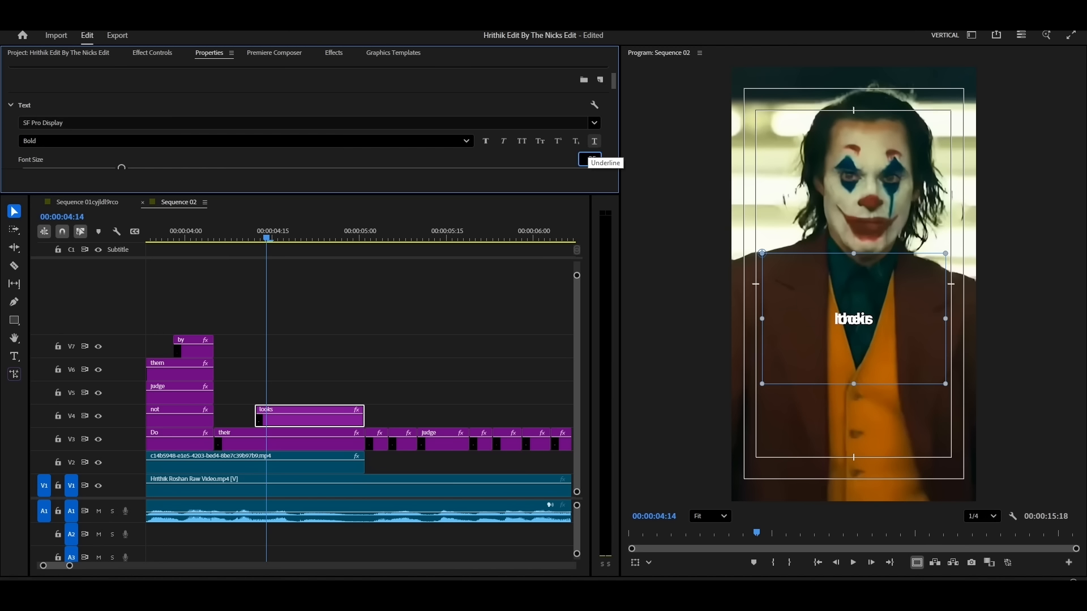
text(250)
key(Return)
Move the "their" caption with Vector Motion to position 380, 870, above "looks".
click(288, 440)
click(152, 53)
drag(216, 112, 289, 112)
drag(217, 112, 96, 112)
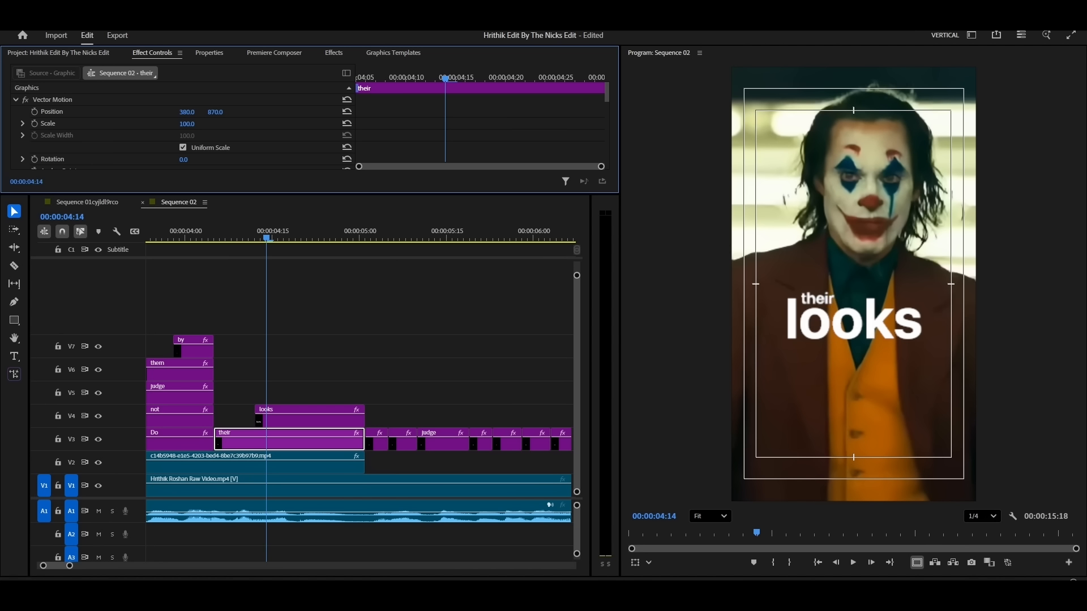
Duplicate the stacked "Do not judge them by" captions onto V4 to V8 above the second occurrence of the phrase.
click(352, 360)
scroll(342, 355, down, 2)
key(shift+Right)
key(shift+Right)
key(shift+Right)
drag(343, 241, 310, 254)
key(minus)
scroll(331, 355, up, 2)
drag(287, 313, 243, 438)
drag(238, 437, 441, 415)
Delete the unstyled V3 captions of the second "Do not judge them by" phrase beneath the duplicated stack.
scroll(440, 437, up, 4)
scroll(408, 379, down, 2)
scroll(427, 349, down, 4)
drag(445, 457, 369, 450)
key(Delete)
Place an excerpt of the clip of the man in glasses (14fa7733841ff) on V2 directly after the Joker clip.
click(443, 242)
click(87, 53)
double_click(158, 153)
drag(735, 439, 743, 439)
drag(847, 417, 356, 463)
drag(498, 243, 566, 244)
key(ctrl+w)
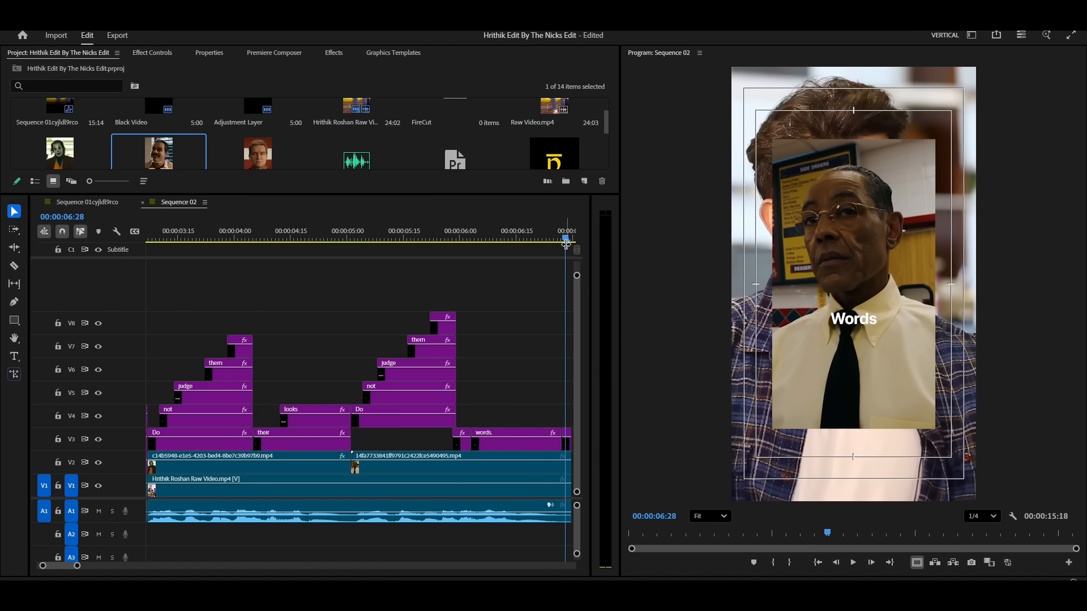
Split the second V2 clip at the end of "words." and delete the remainder.
click(562, 242)
scroll(527, 397, down, 2)
key(ctrl+k)
click(527, 467)
key(Delete)
Try moving "words." to V4 and replacing the "their" below it with an extended copy of the positioned "their" caption.
scroll(408, 451, up, 2)
drag(341, 385, 331, 425)
scroll(340, 419, down, 4)
drag(406, 448, 406, 418)
click(370, 441)
key(Delete)
drag(235, 441, 454, 441)
Try enlarging the "words." caption to font size 250.
click(432, 240)
click(416, 417)
click(211, 53)
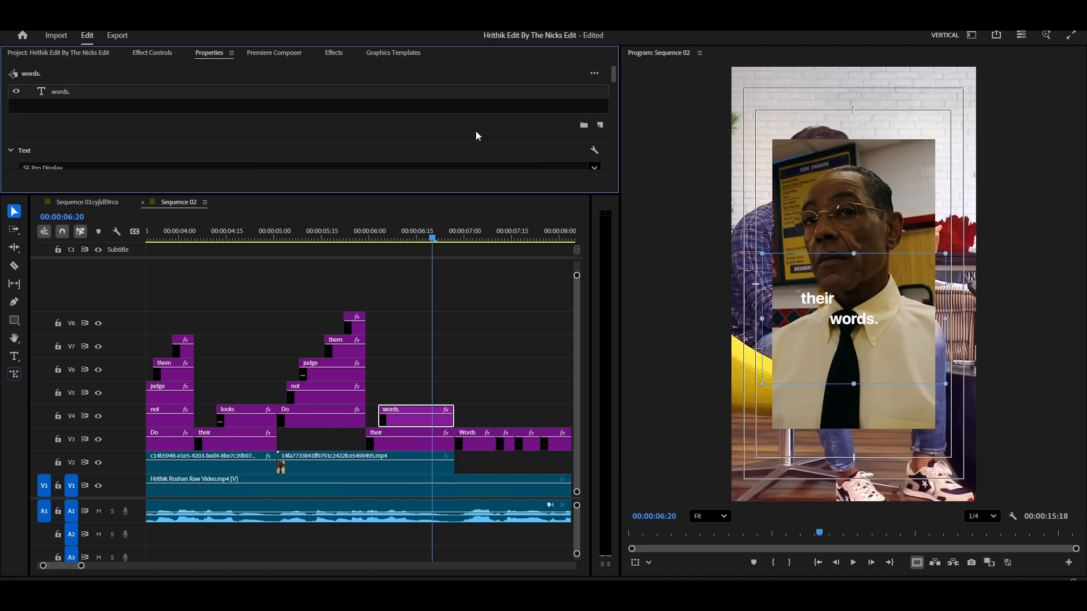
scroll(476, 136, down, 2)
drag(590, 136, 617, 135)
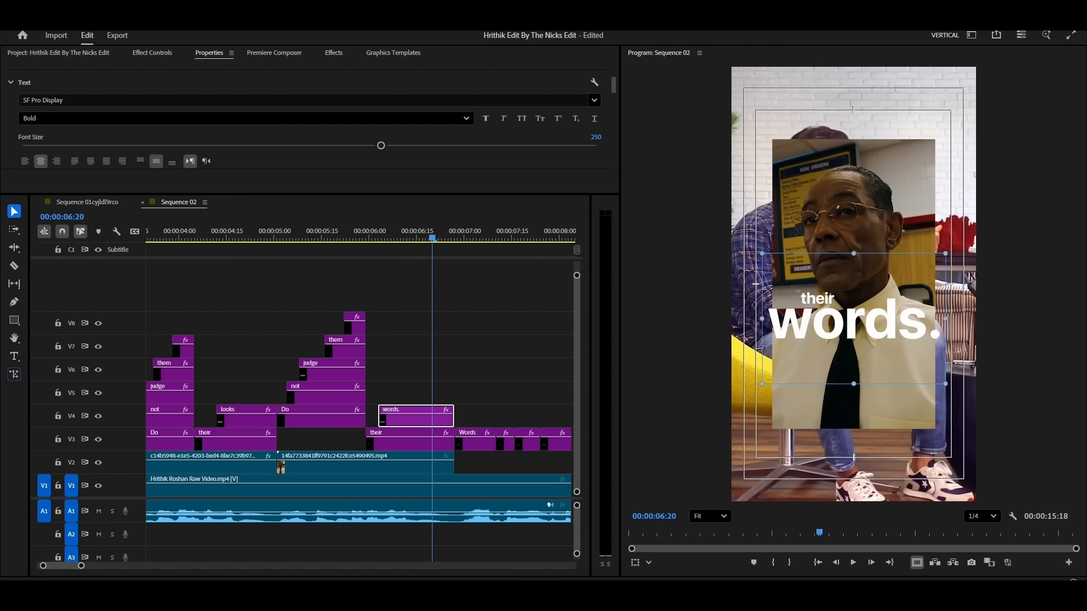
Undo the enlargement and restacking of the "their words." captions.
key(ctrl+z)
key(ctrl+z)
key(ctrl+z)
key(ctrl+z)
Set the scale of the second V2 clip, showing the man in glasses, to 150.
click(365, 464)
click(152, 53)
click(187, 123)
text(15)
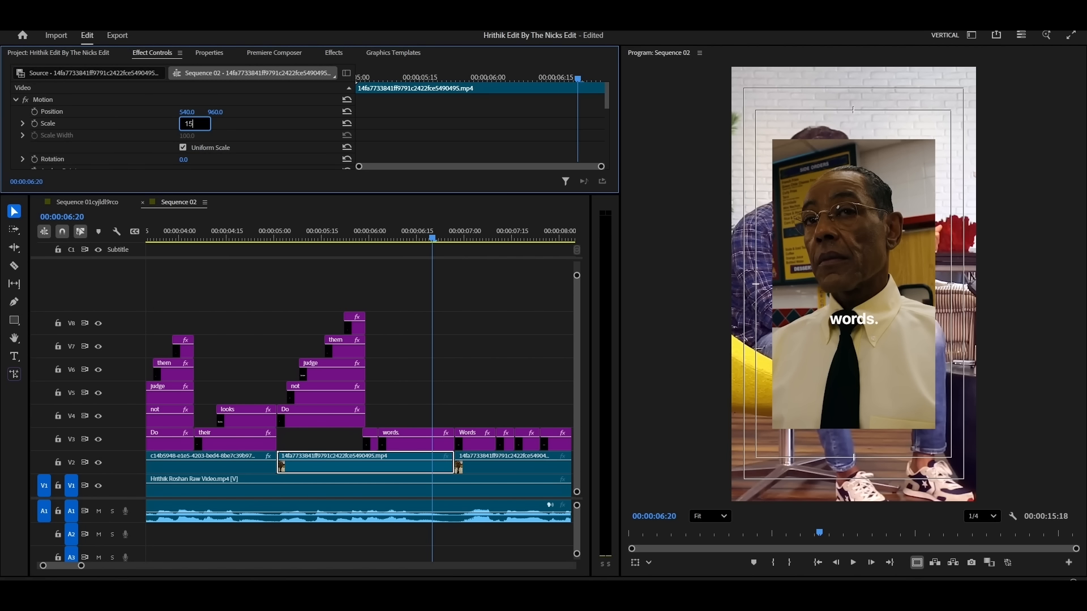
text(0)
key(Return)
Remove the full stop from the "words." caption and open its text properties.
scroll(433, 358, up, 1)
key(t)
click(877, 319)
key(BackSpace)
click(209, 53)
drag(613, 79, 613, 92)
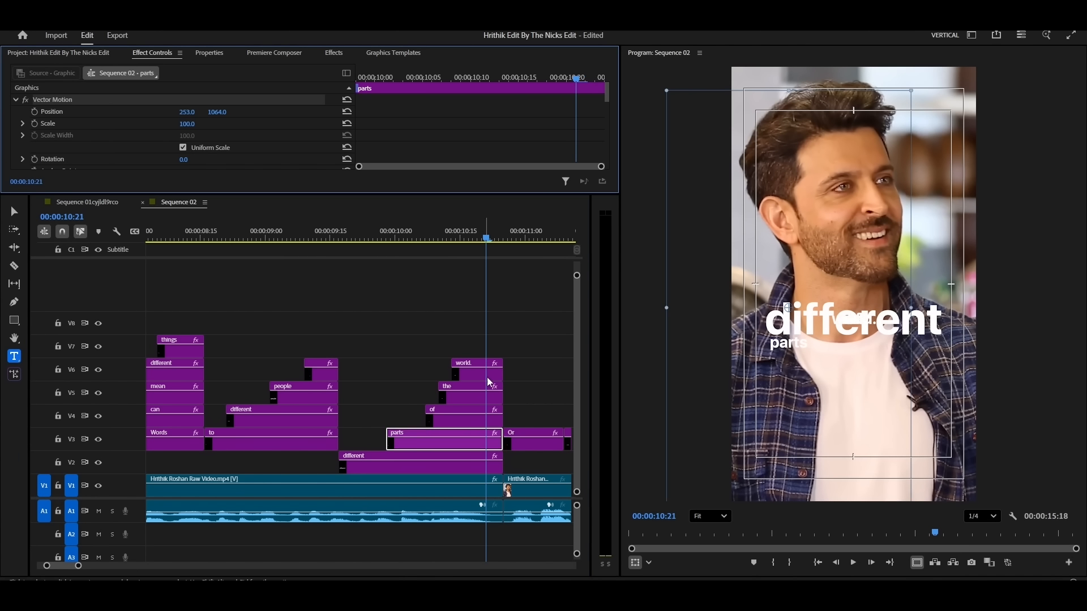
Move the "the" caption with Vector Motion to position 641, 1064, in the line below "different".
click(489, 391)
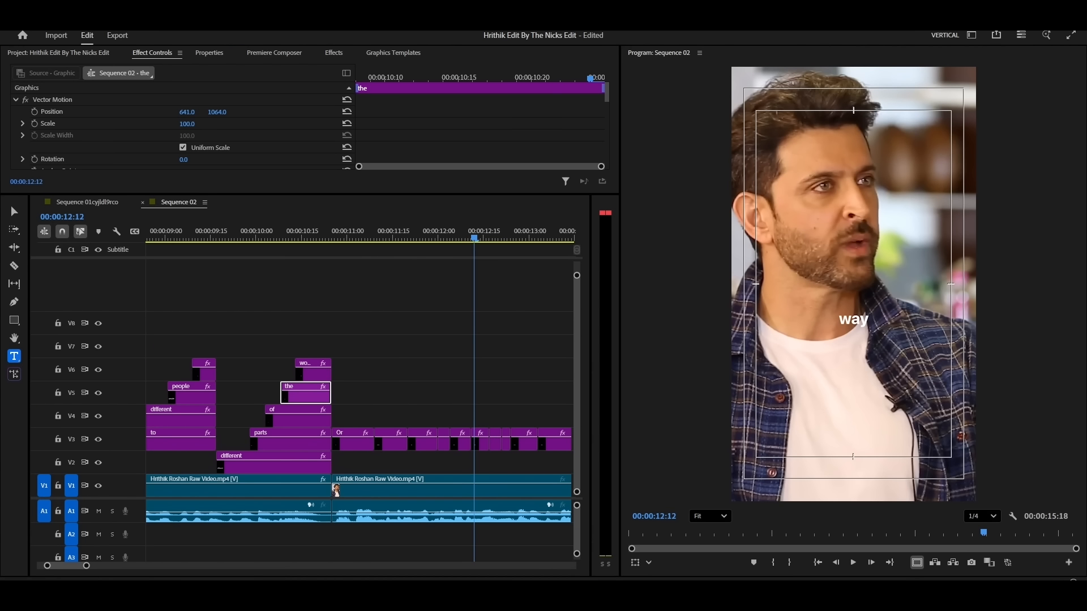
click(277, 436)
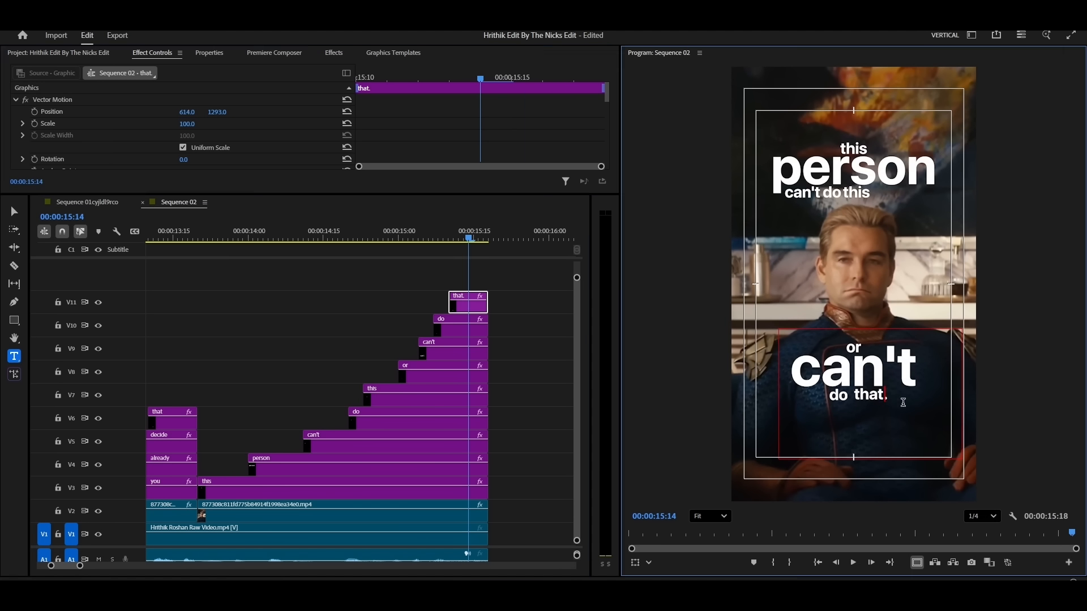
Remove the full stop from the final "that." caption and save the project.
click(498, 298)
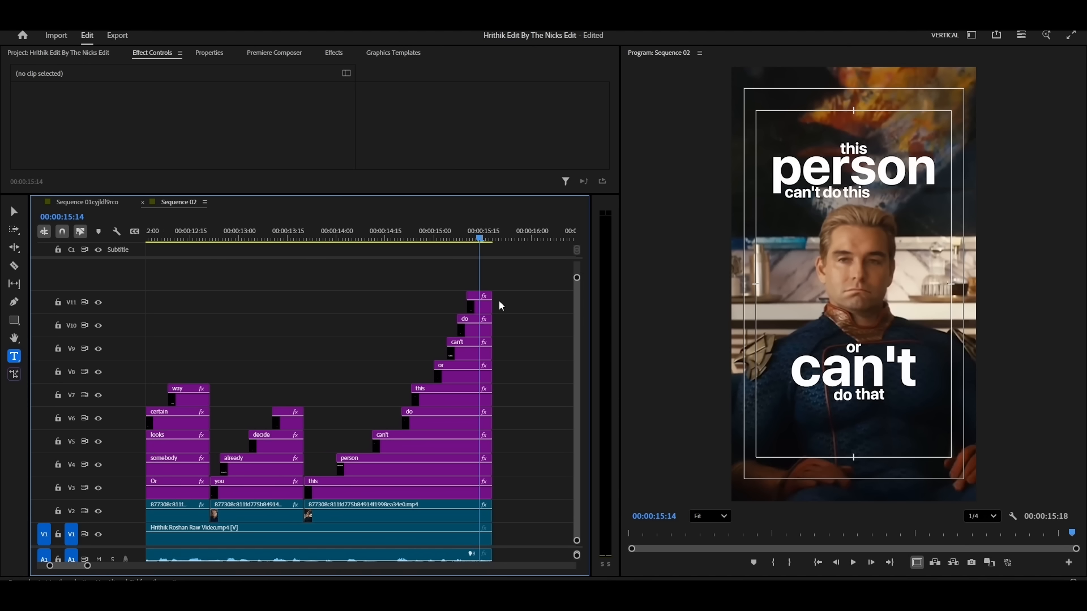
key(backslash)
key(v)
key(ctrl+s)
Find the FI: Long Shadow FX effect and apply it to the first "judge" caption at 00:00:00:24.
click(167, 234)
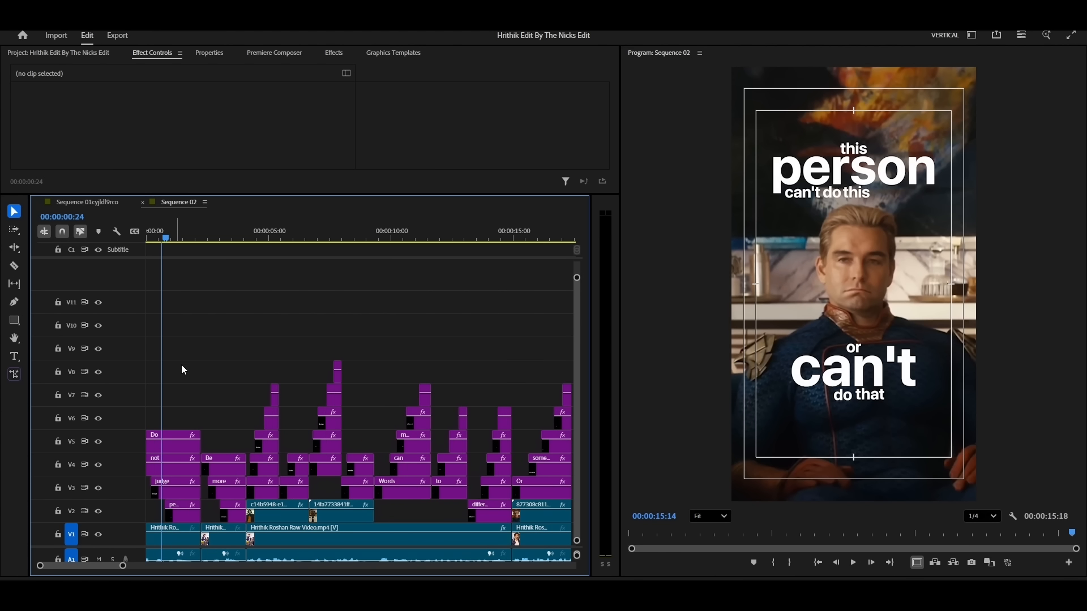
key(equal)
key(equal)
key(equal)
key(equal)
key(equal)
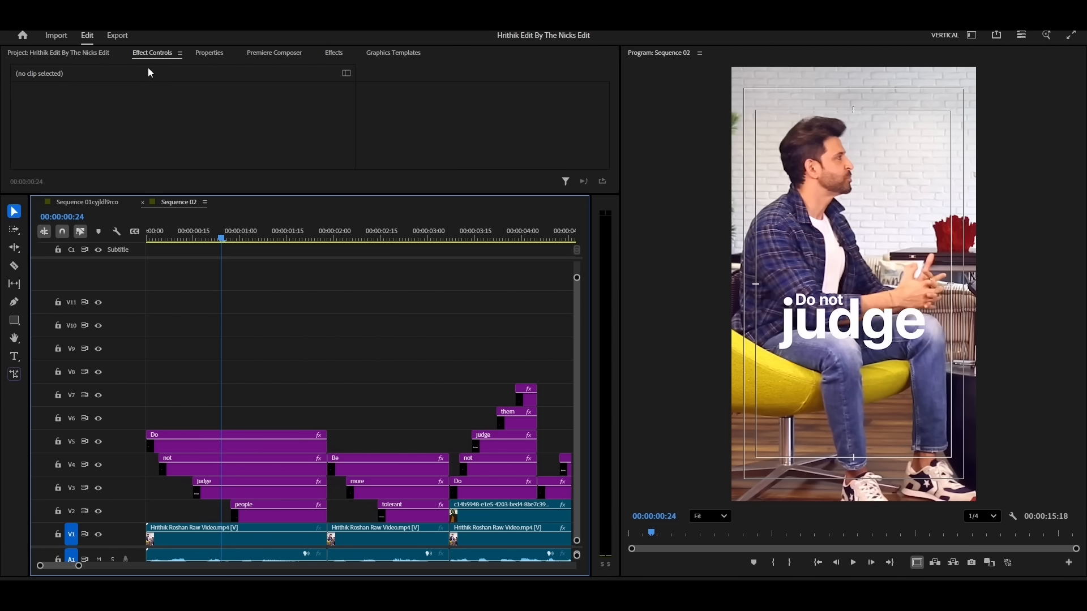
click(333, 55)
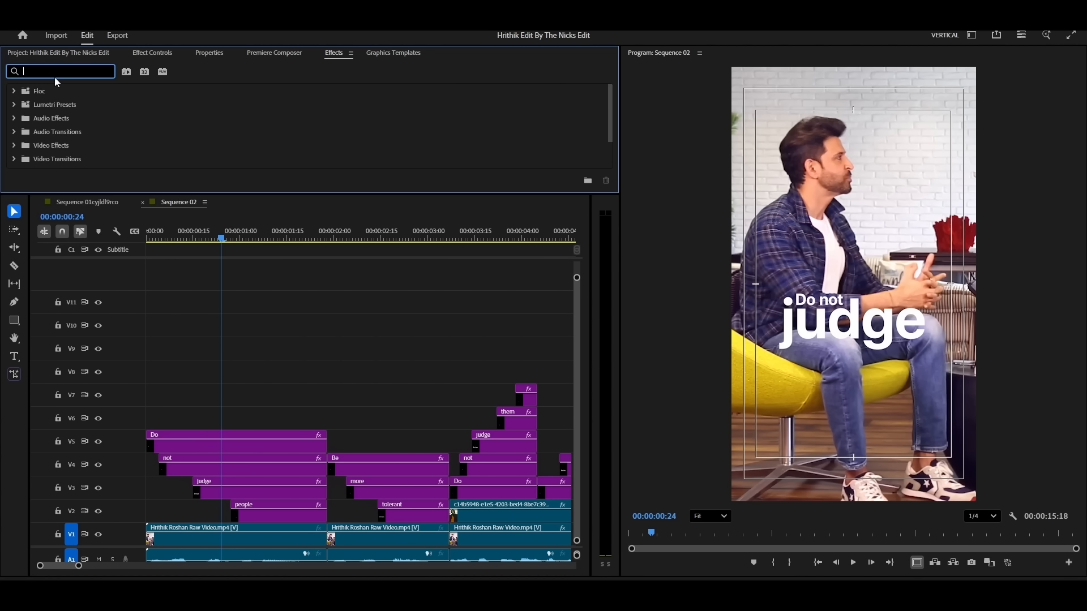
text(LON)
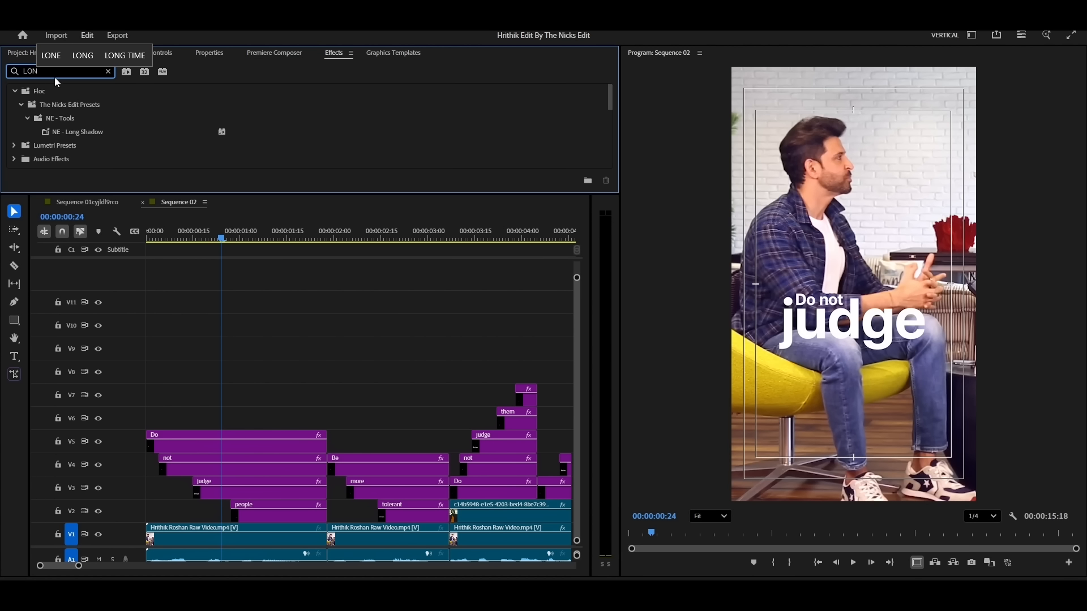
text(G)
scroll(47, 118, down, 3)
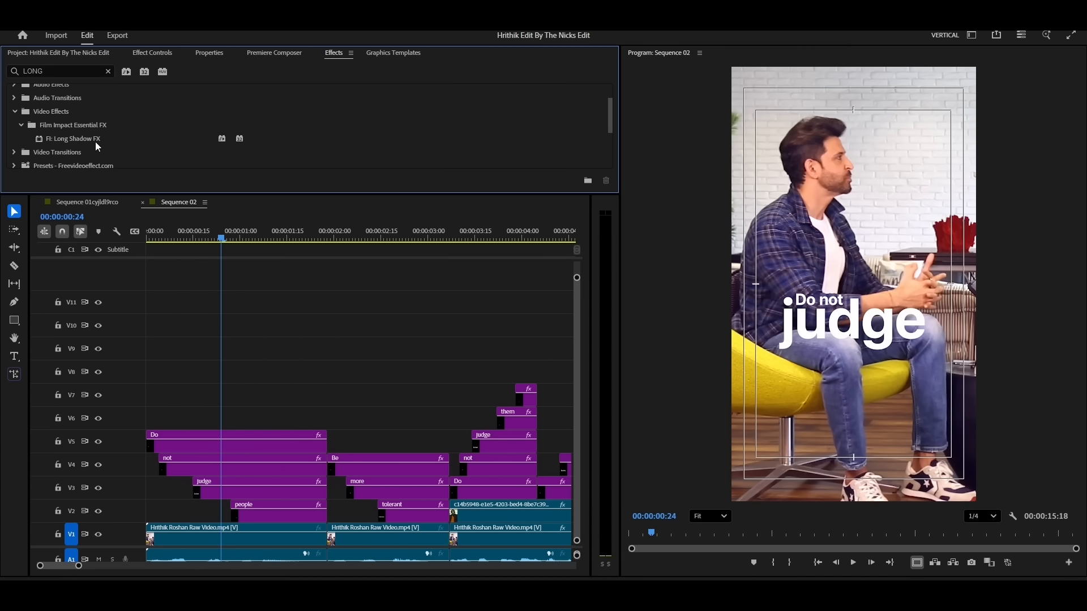
drag(84, 138, 244, 487)
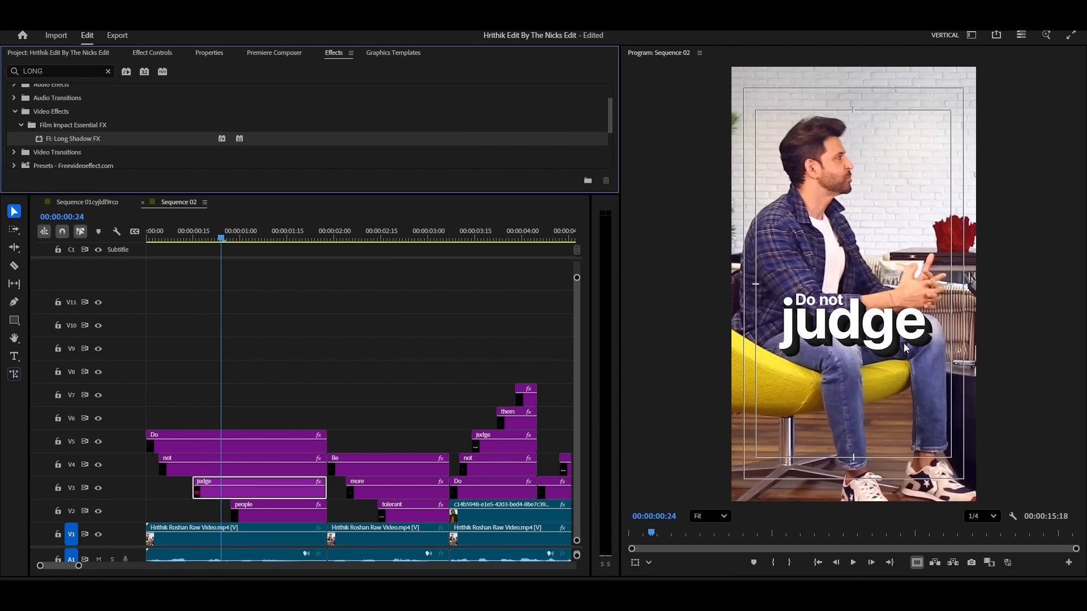
Set the Length of the Long Shadow effect on "judge" to 75.
click(156, 52)
scroll(239, 110, down, 3)
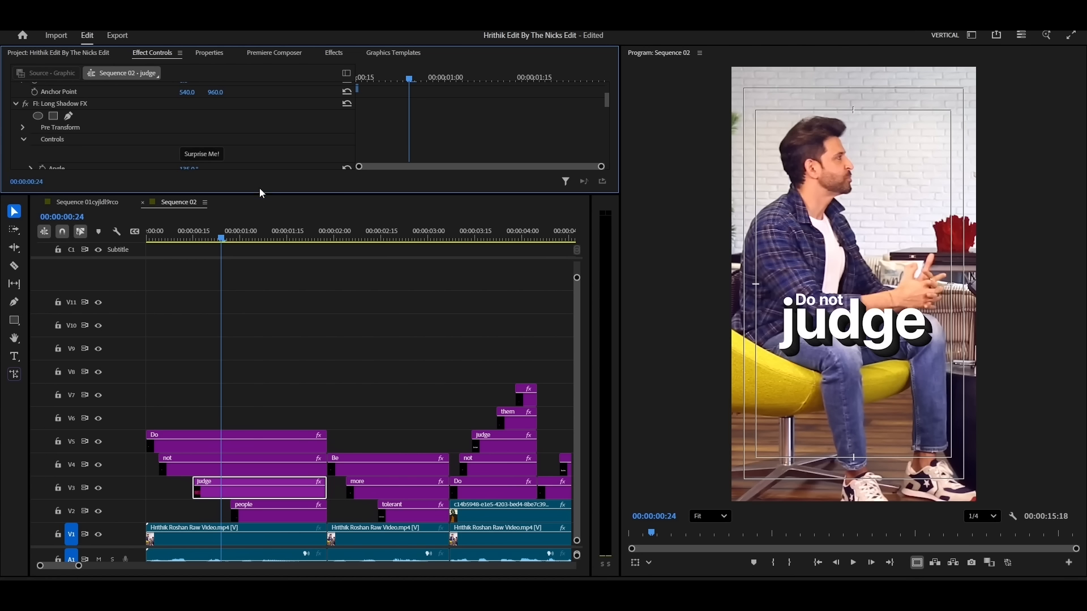
drag(262, 200, 262, 261)
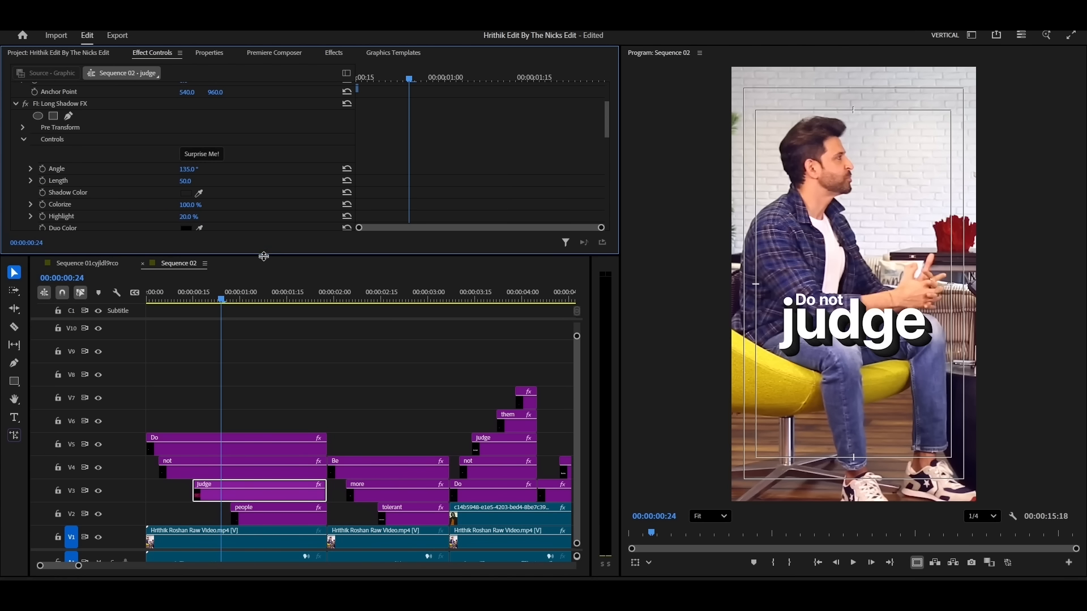
scroll(280, 175, down, 2)
drag(194, 136, 195, 137)
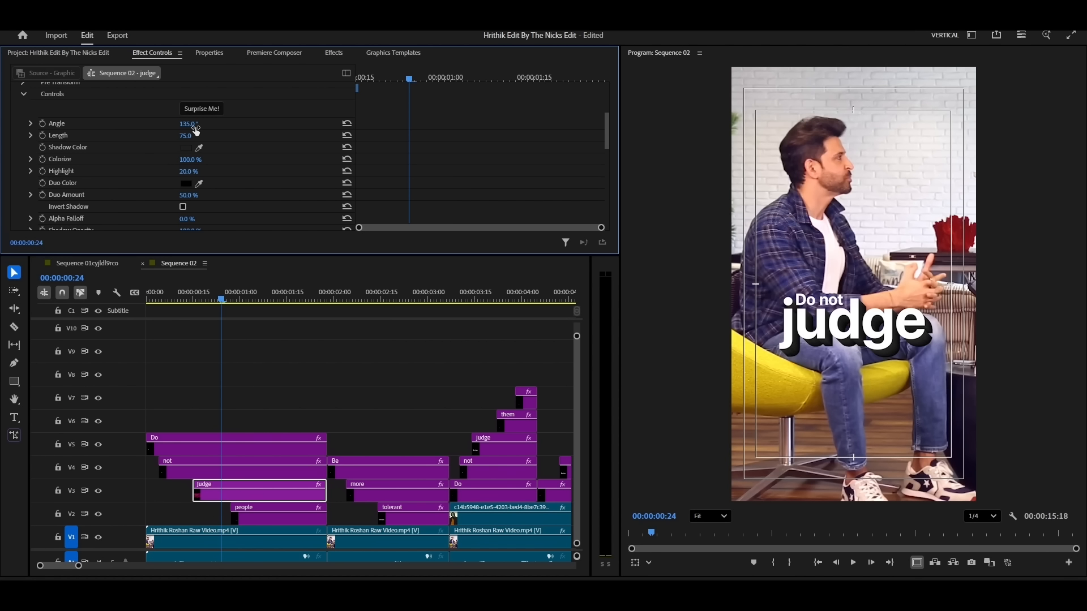
Set the Alpha Falloff of the Long Shadow effect on "judge" to 100% and collapse the effect's settings.
scroll(238, 163, down, 2)
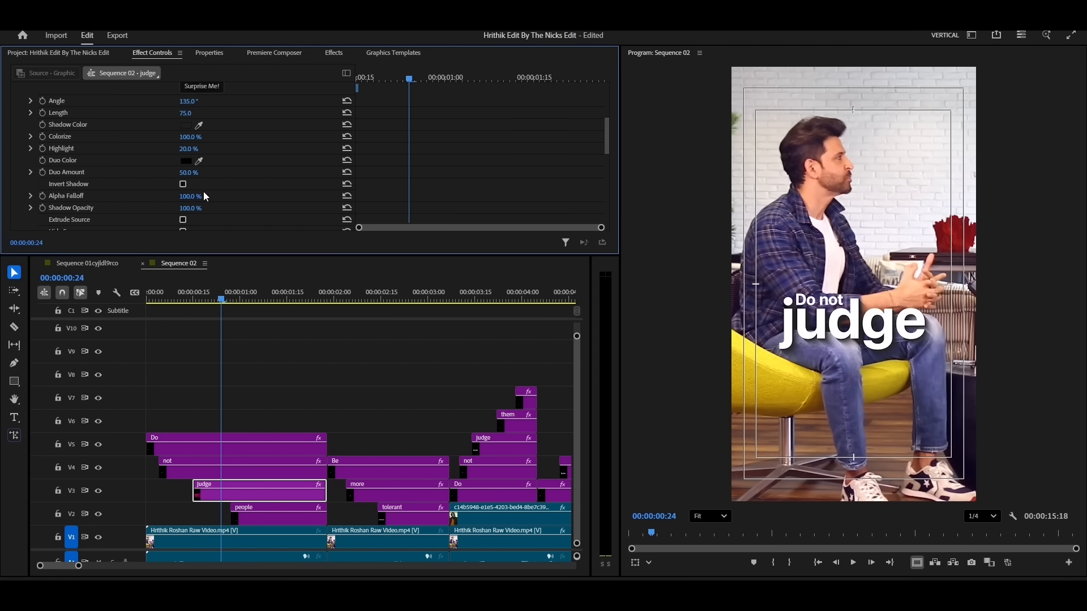
scroll(233, 189, down, 1)
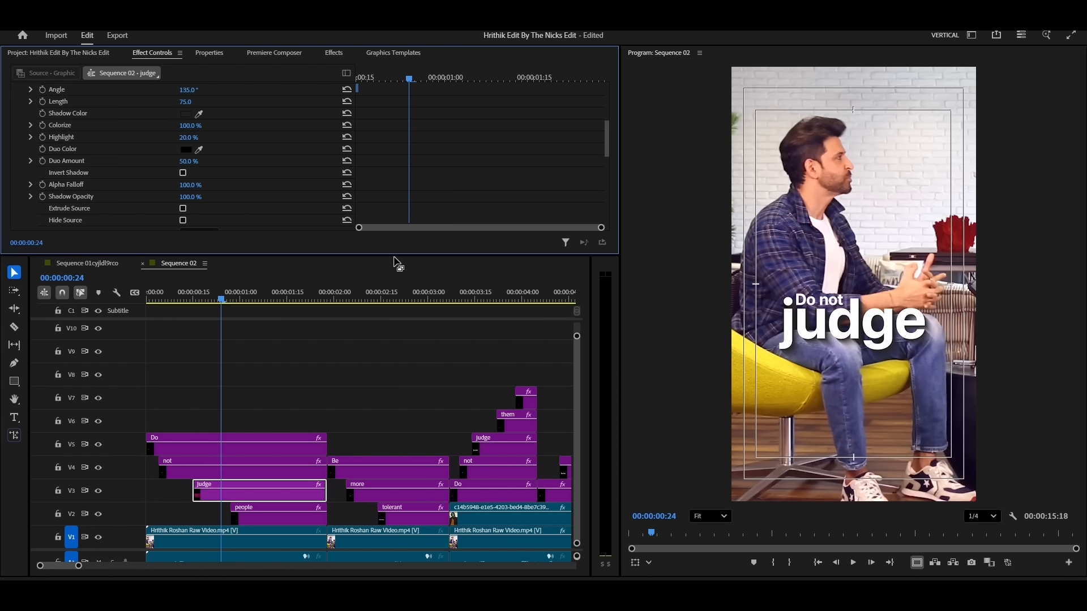
scroll(238, 161, up, 3)
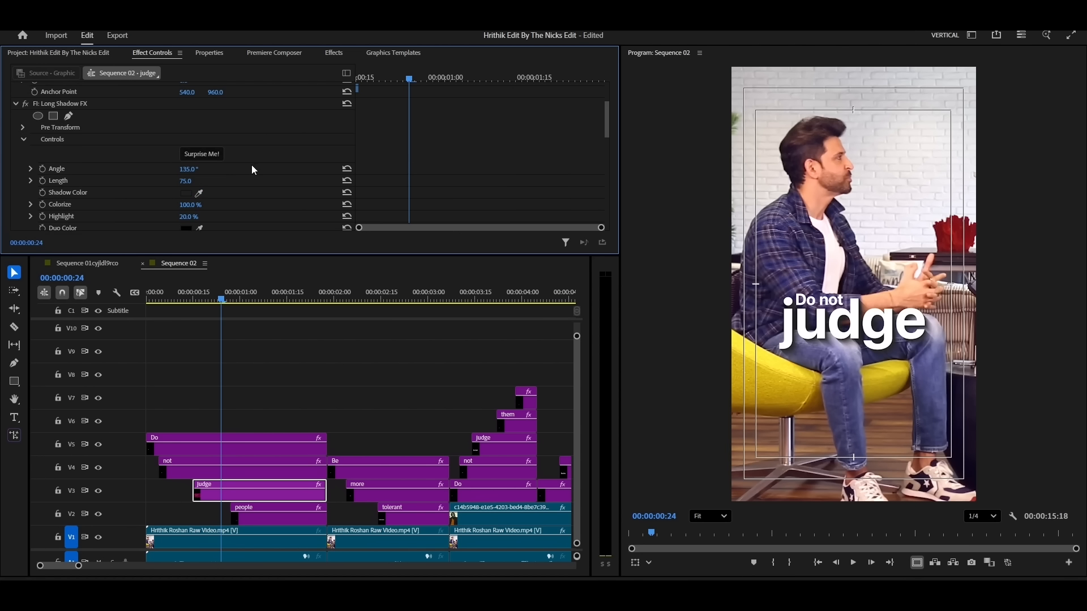
click(15, 104)
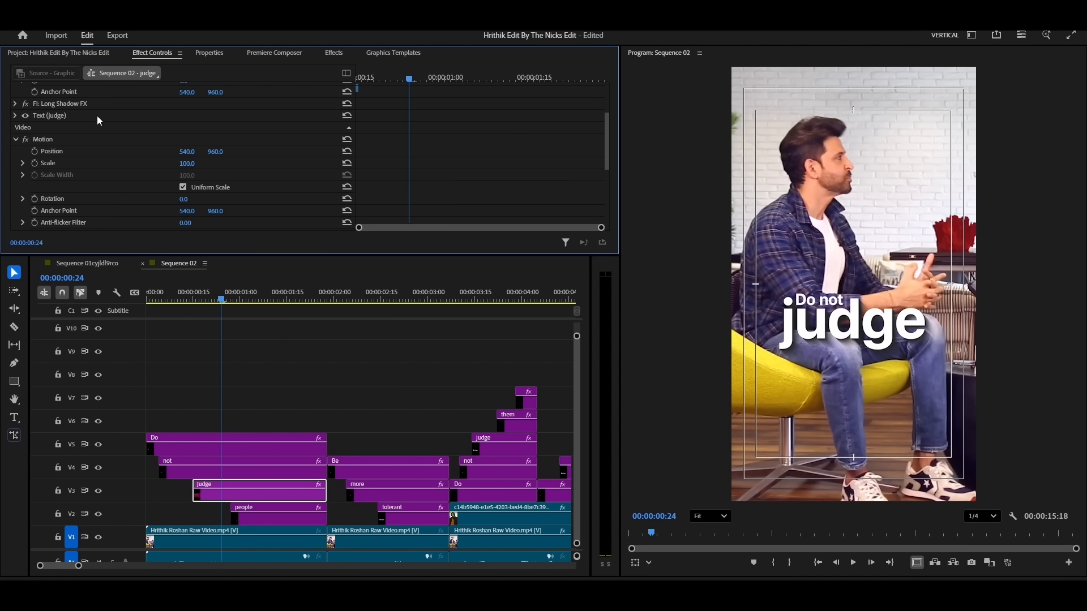
Copy the Long Shadow effect from the first "judge" caption and paste it onto the "tolerant" caption.
right_click(114, 104)
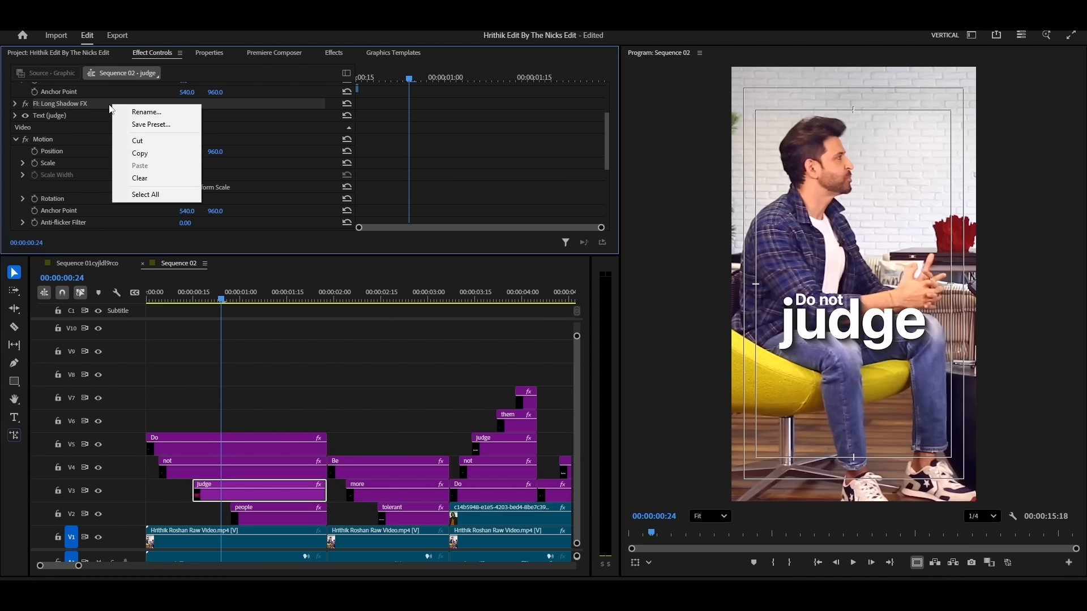
click(140, 153)
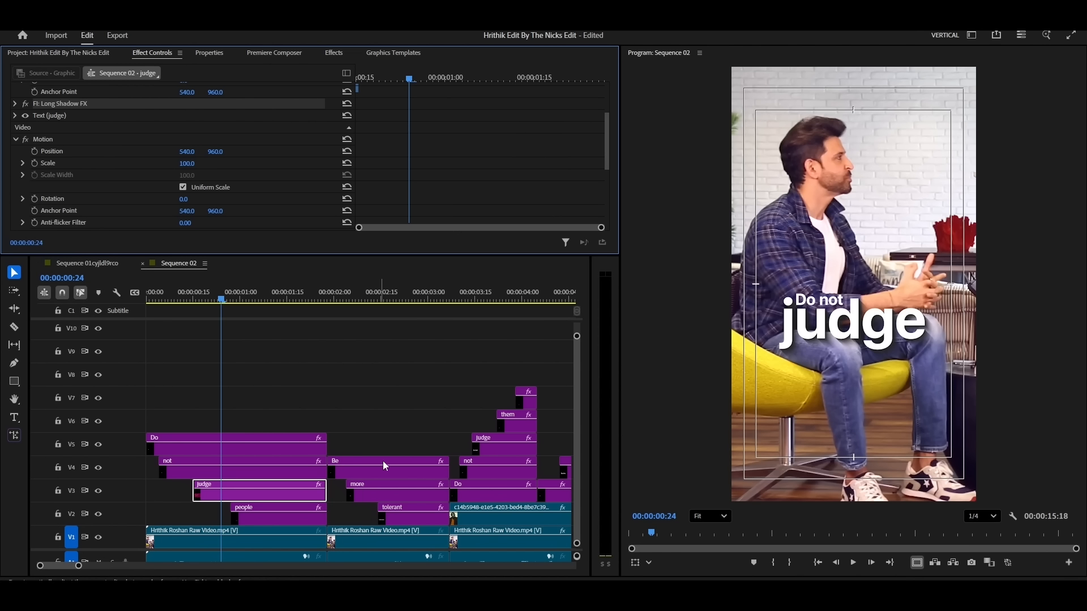
click(428, 293)
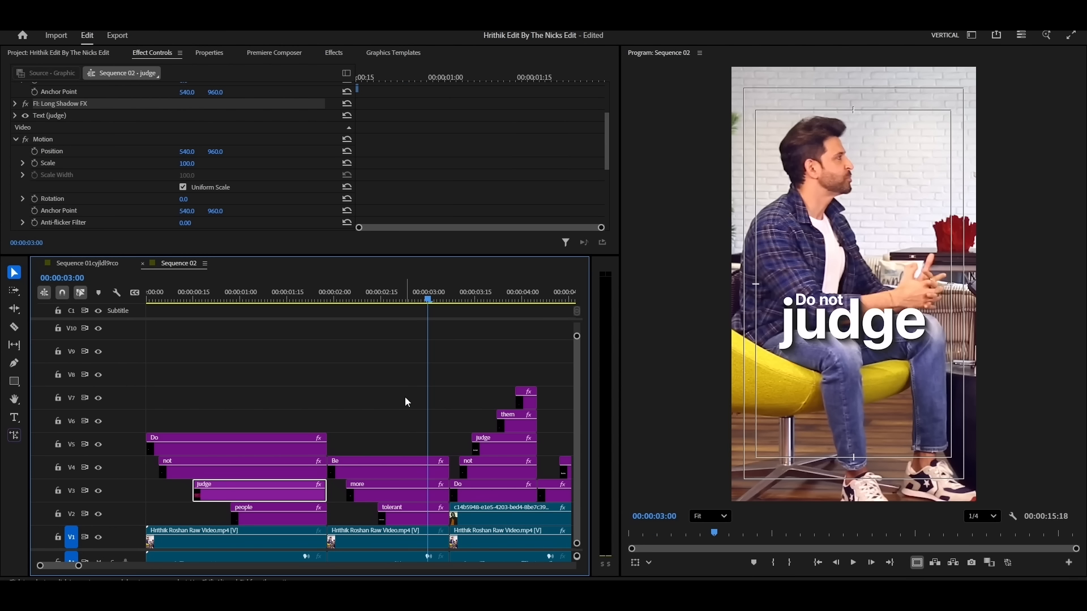
click(408, 519)
key(ctrl+v)
Paste the Long Shadow effect onto the second "judge" caption near 00:00:04:01 and onto the "looks" caption.
scroll(446, 327, right, 3)
click(440, 295)
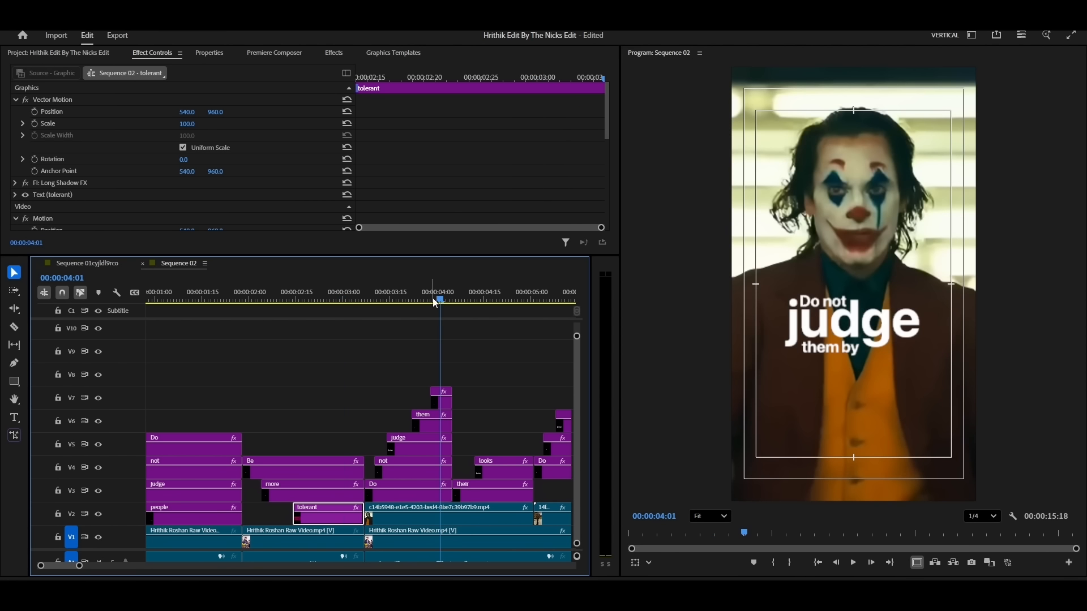
click(417, 453)
key(ctrl+v)
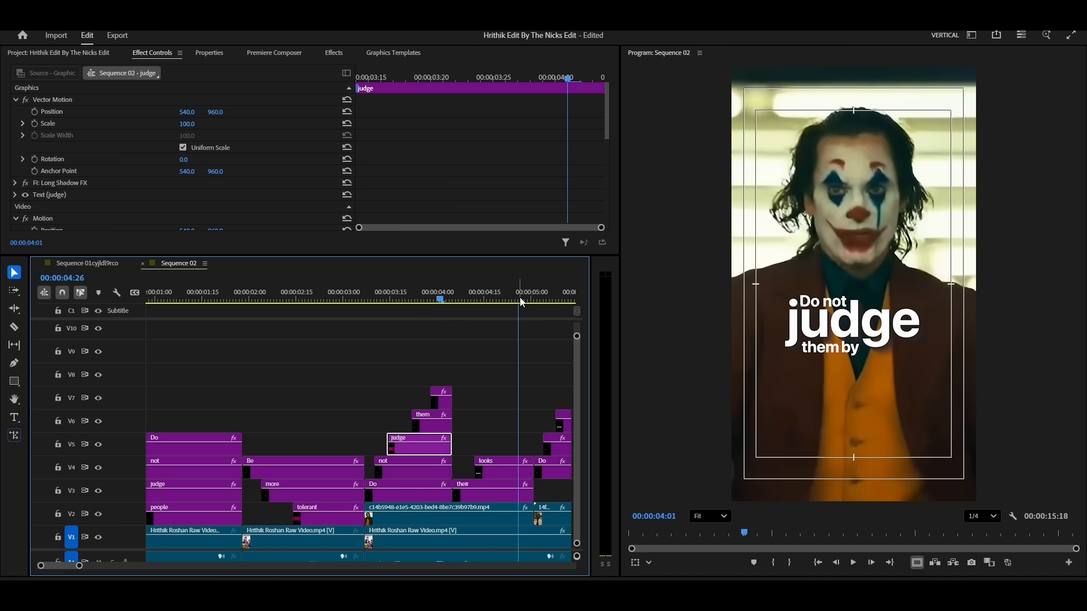
click(530, 297)
scroll(504, 379, right, 3)
click(407, 463)
key(ctrl+v)
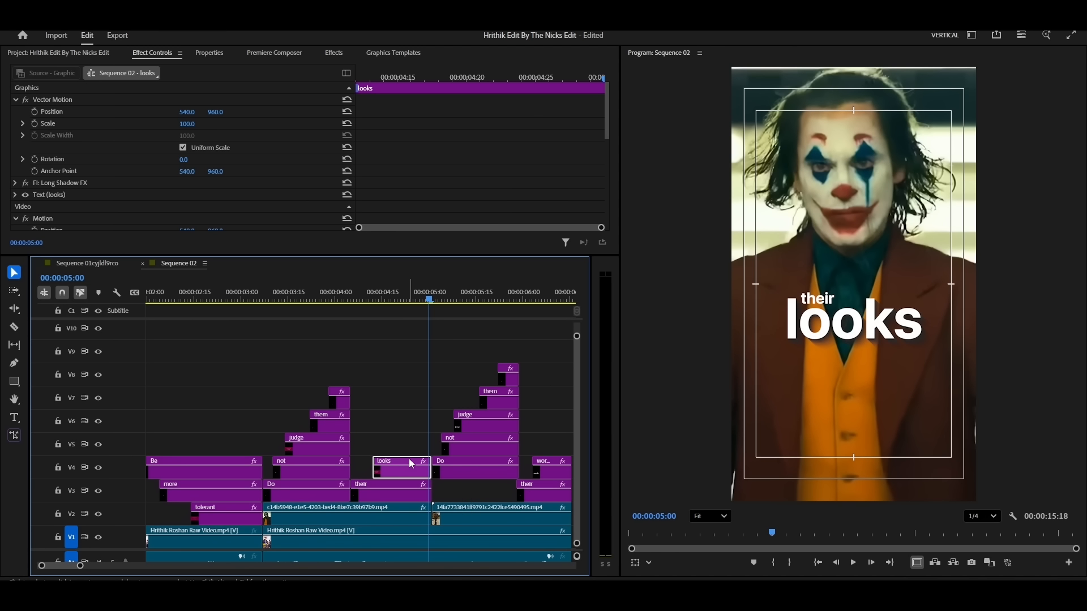
Paste the Long Shadow effect onto the third "judge" caption and the "words" caption after it.
scroll(467, 352, right, 3)
click(426, 295)
click(401, 424)
scroll(413, 428, right, 3)
click(450, 295)
click(416, 474)
Paste the Long Shadow effect onto "different" near 00:00:08:10 and onto "people" near 00:00:09:13.
scroll(420, 460, right, 3)
click(403, 295)
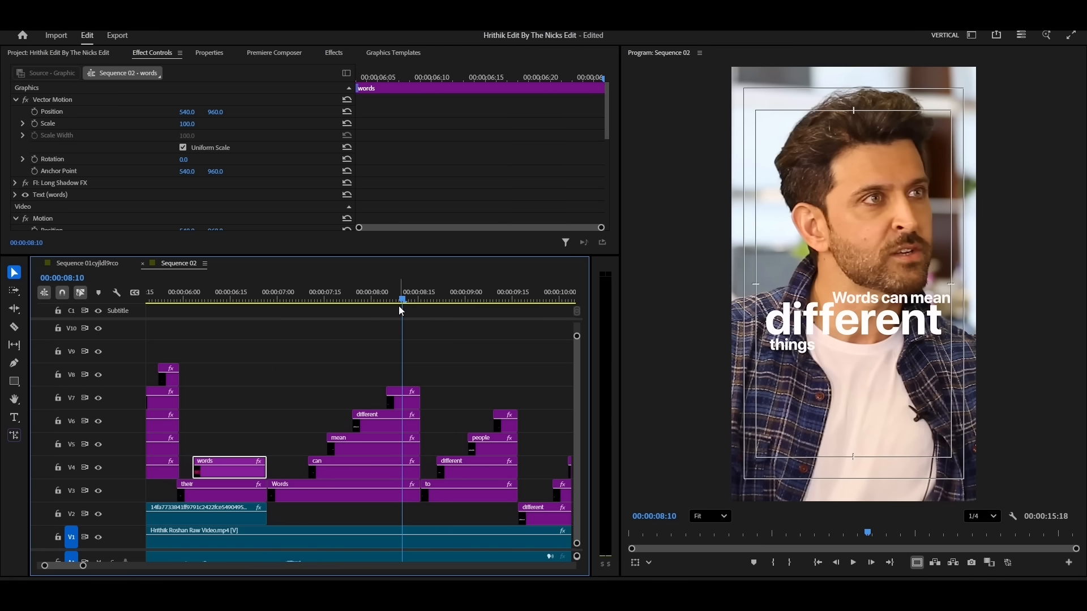
click(391, 424)
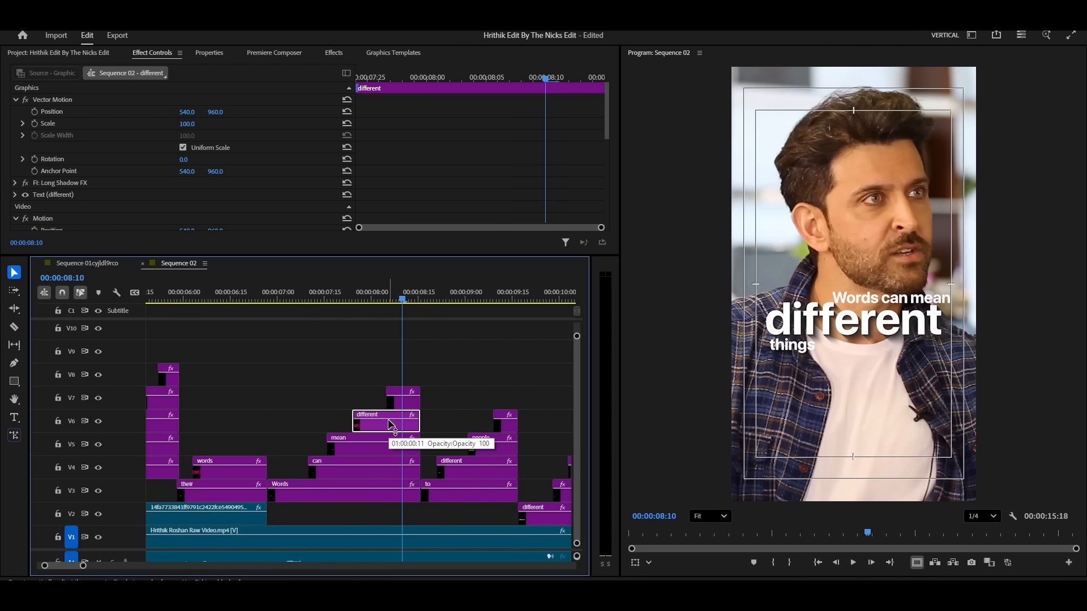
scroll(389, 422, down, 2)
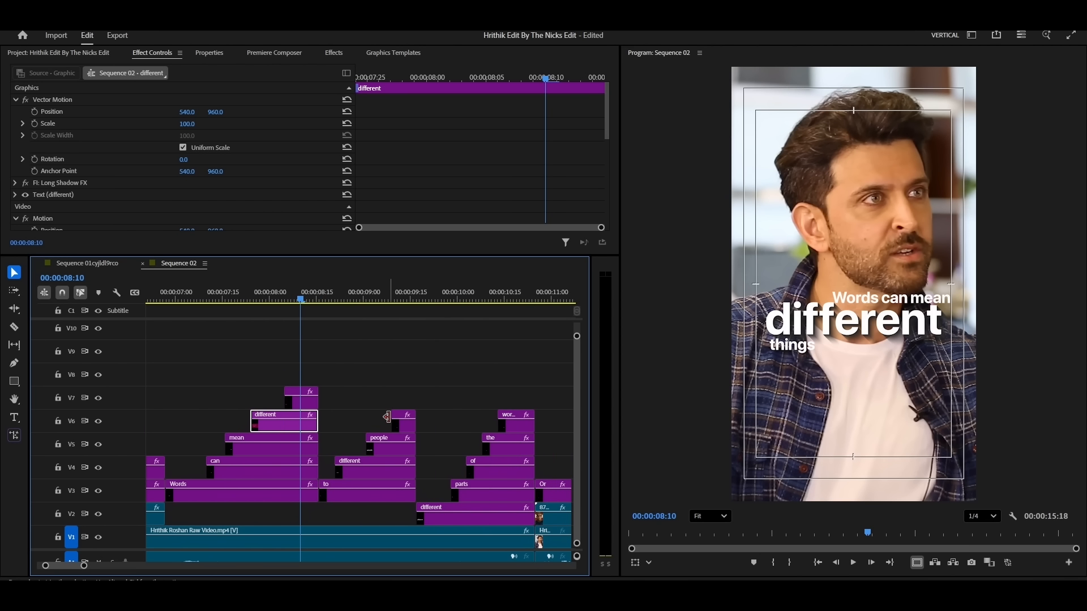
click(403, 295)
click(390, 453)
Paste the Long Shadow effect onto the "different" caption above "parts of the world" and onto "somebody".
scroll(390, 453, down, 4)
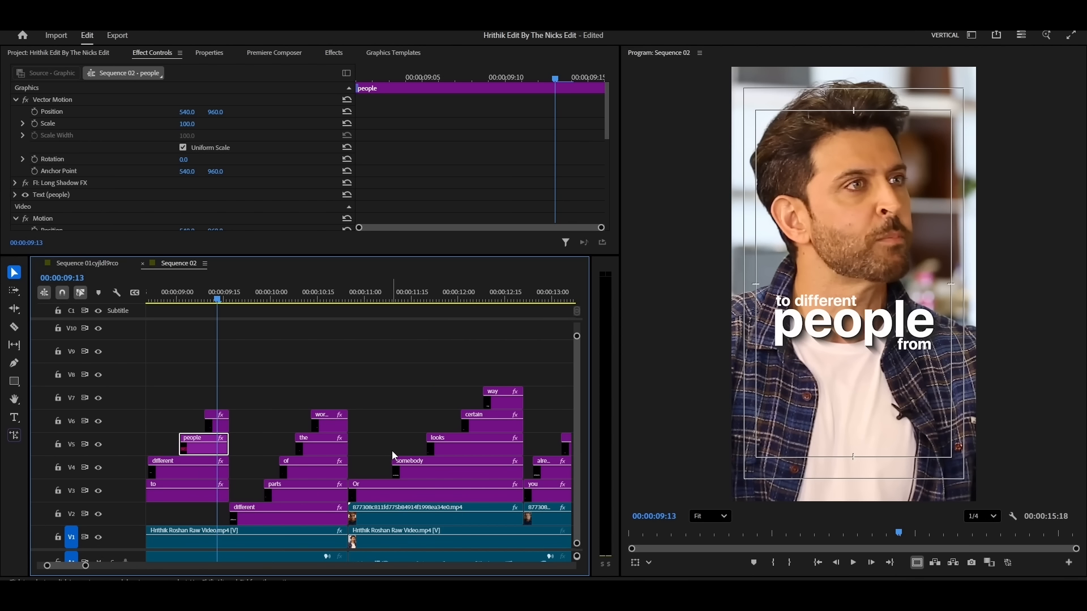
scroll(392, 451, down, 1)
click(315, 295)
click(277, 518)
drag(281, 519, 282, 518)
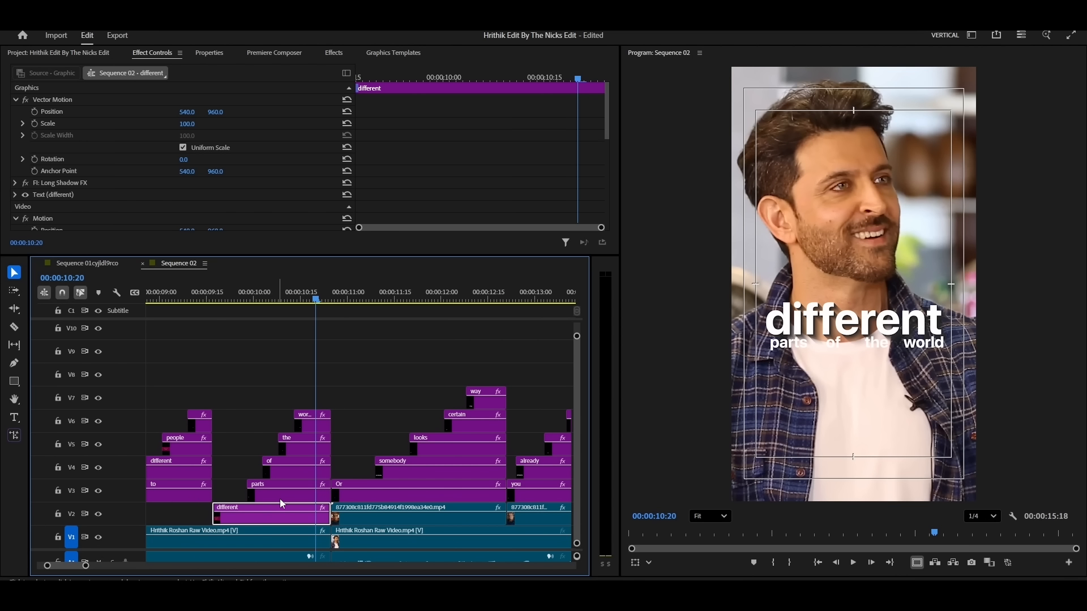
click(479, 300)
scroll(390, 461, down, 1)
click(404, 475)
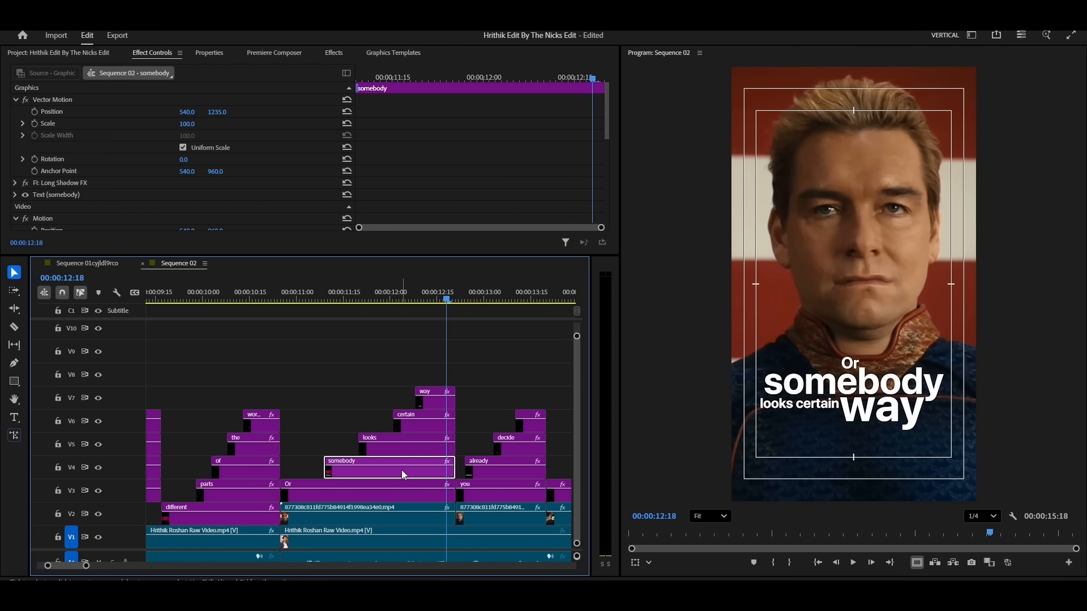
Paste the Long Shadow effect onto the "way" caption and the "already" caption.
click(432, 401)
scroll(432, 401, down, 2)
click(400, 298)
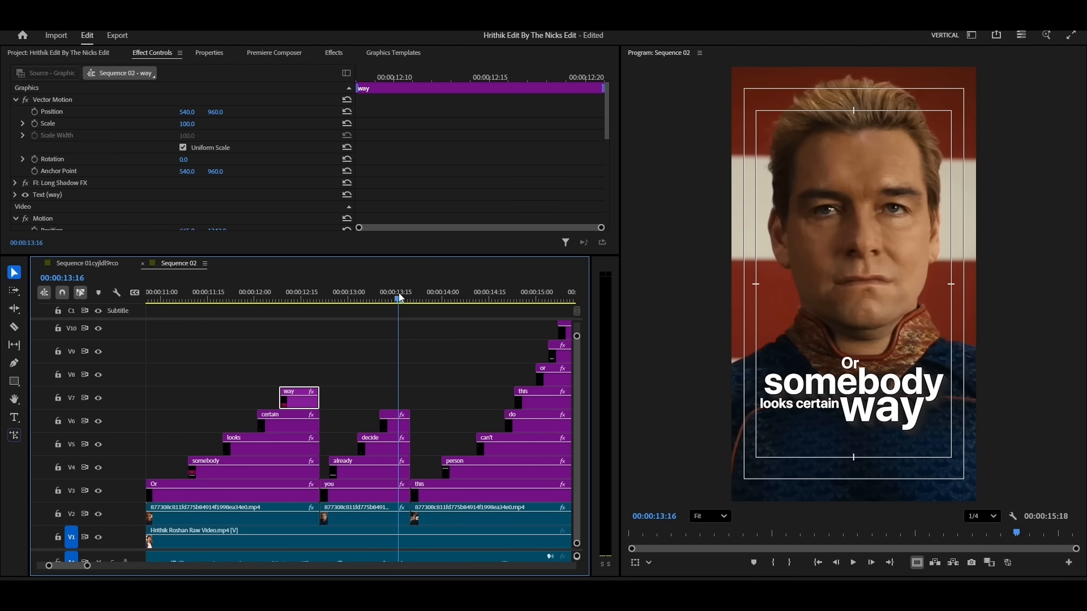
click(389, 474)
key(ctrl+v)
Paste the Long Shadow effect onto the large "person" and "can't" keywords in the closing layout near 00:00:15:13.
scroll(396, 453, down, 2)
click(460, 311)
click(458, 296)
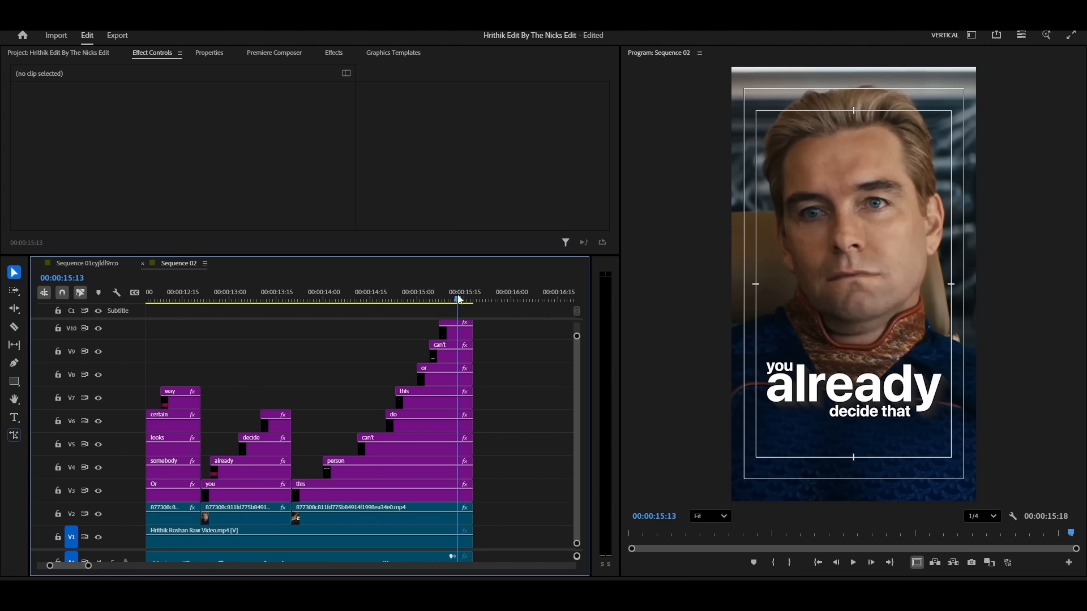
click(408, 473)
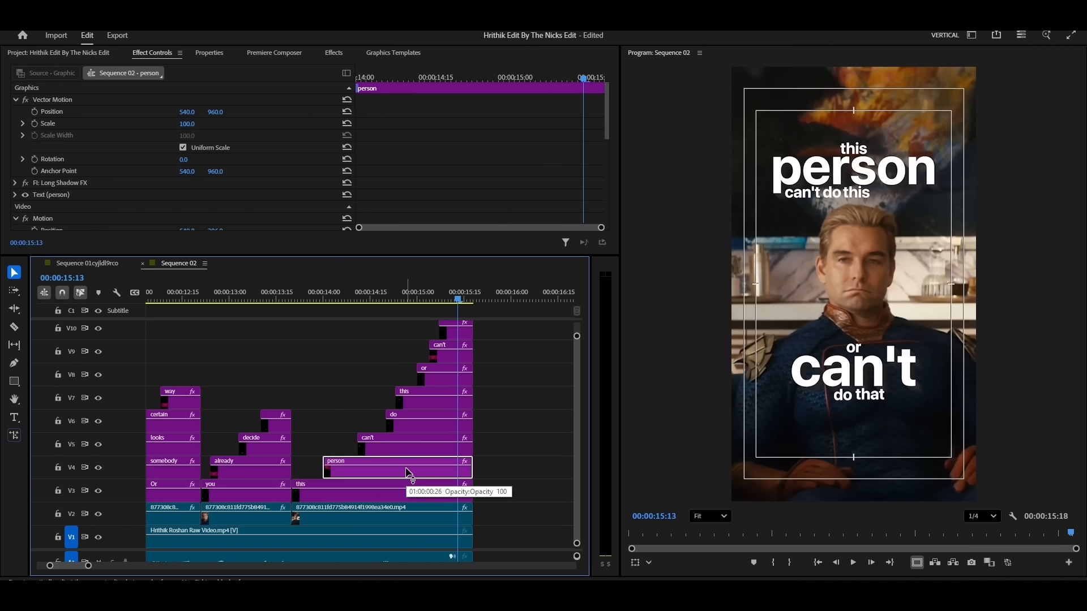
Find the Transform video effect and apply it to the first "Do" caption at the start of the sequence.
scroll(369, 410, up, 15)
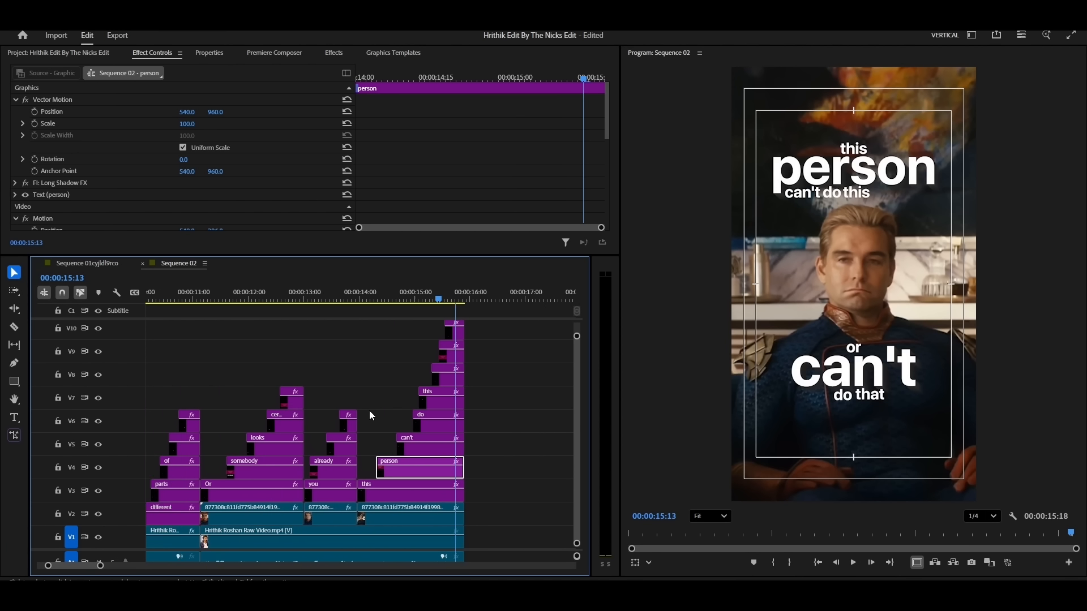
scroll(370, 410, up, 5)
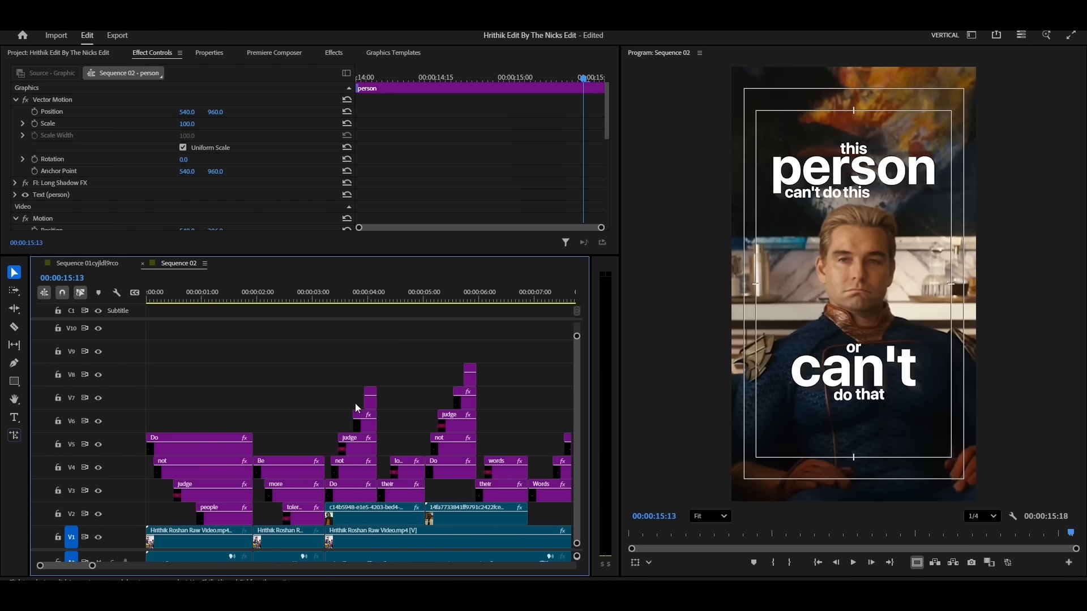
click(232, 293)
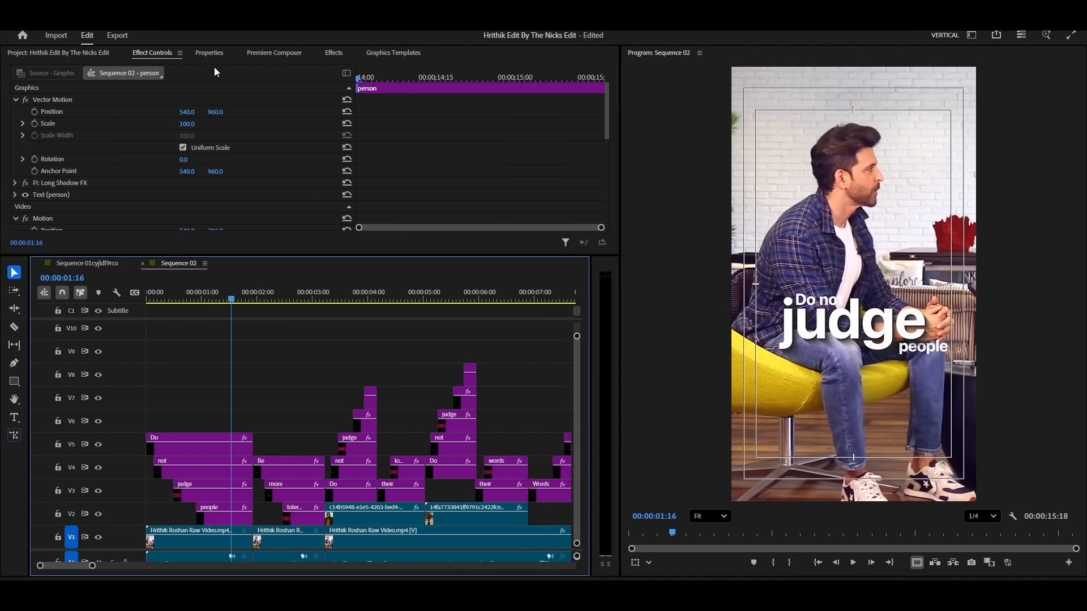
click(334, 52)
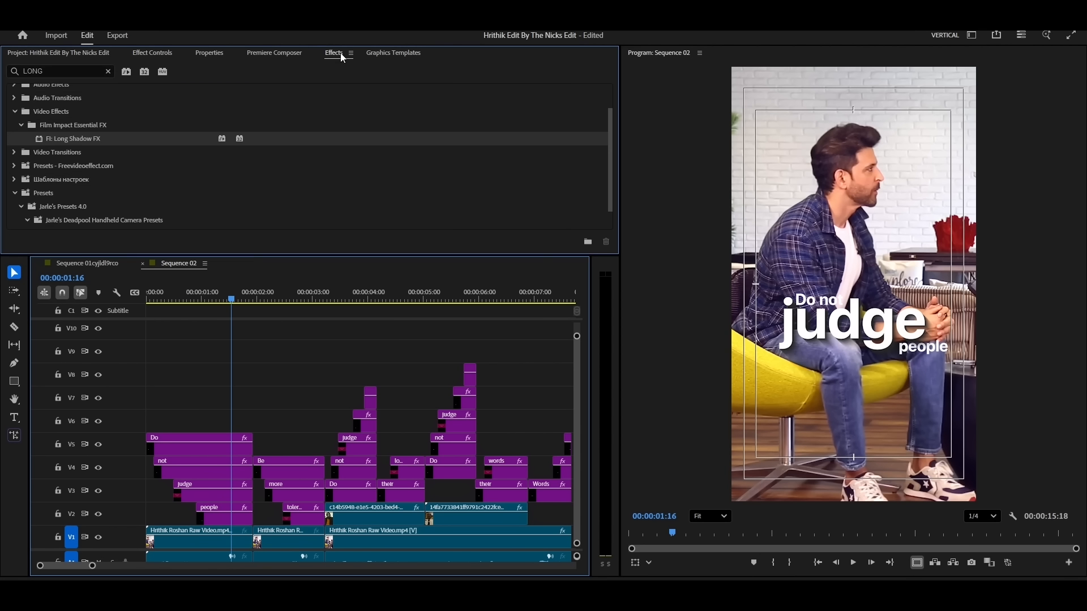
click(57, 69)
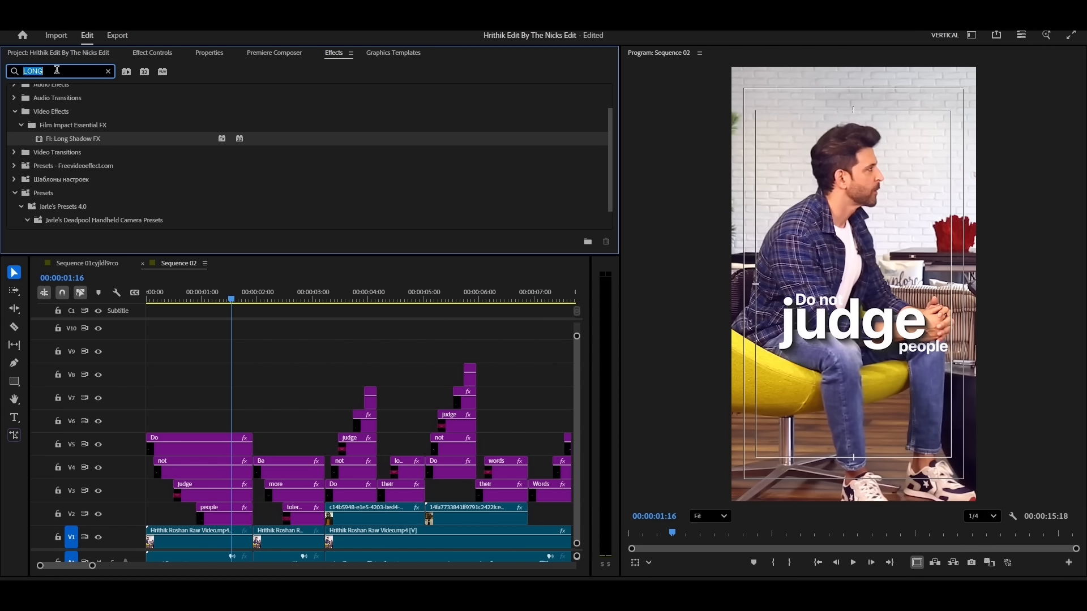
text(trans)
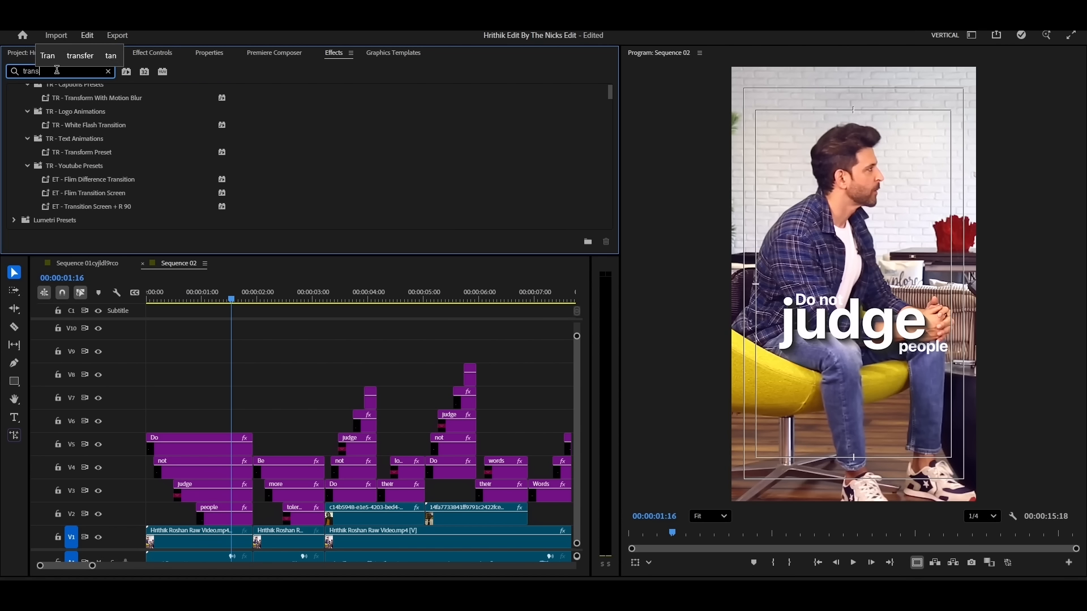
text(fo)
scroll(66, 155, down, 3)
drag(69, 170, 161, 447)
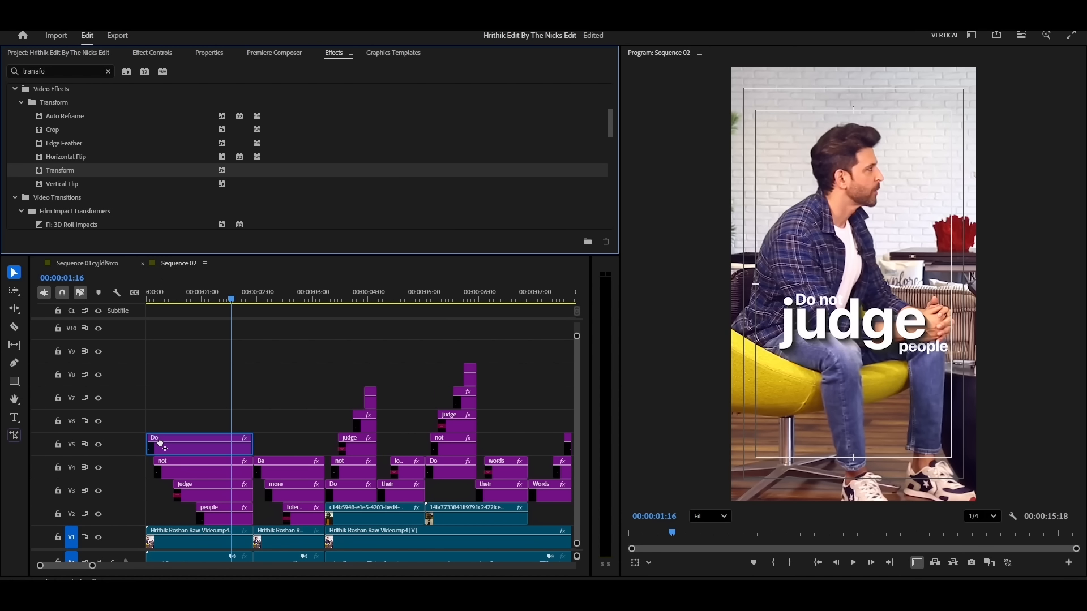
drag(158, 443, 157, 440)
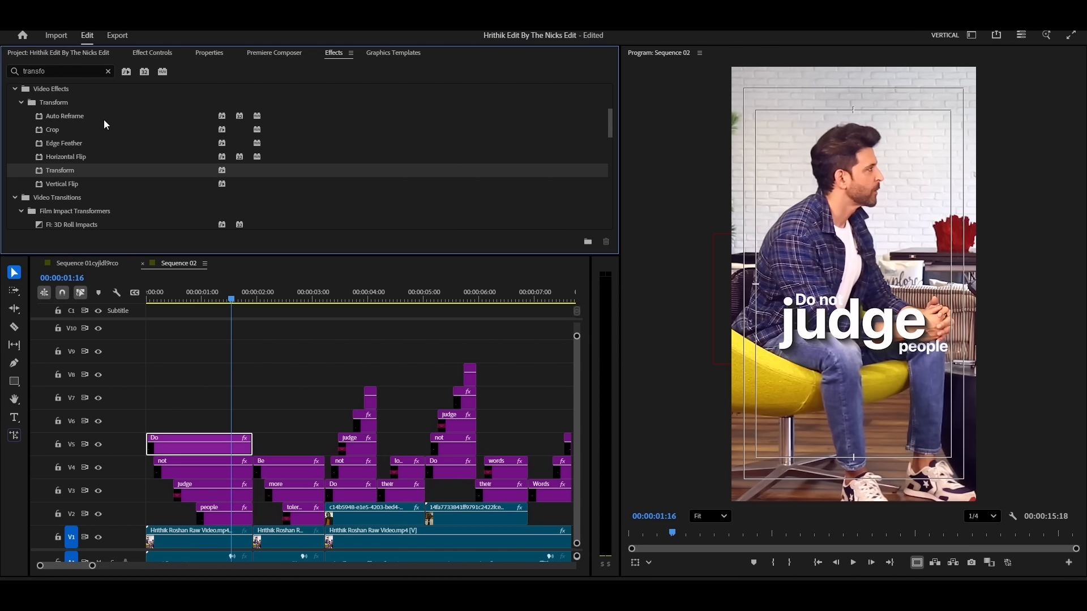
Search the effects for "blur" and apply Gaussian Blur to the first "Do" caption.
double_click(54, 70)
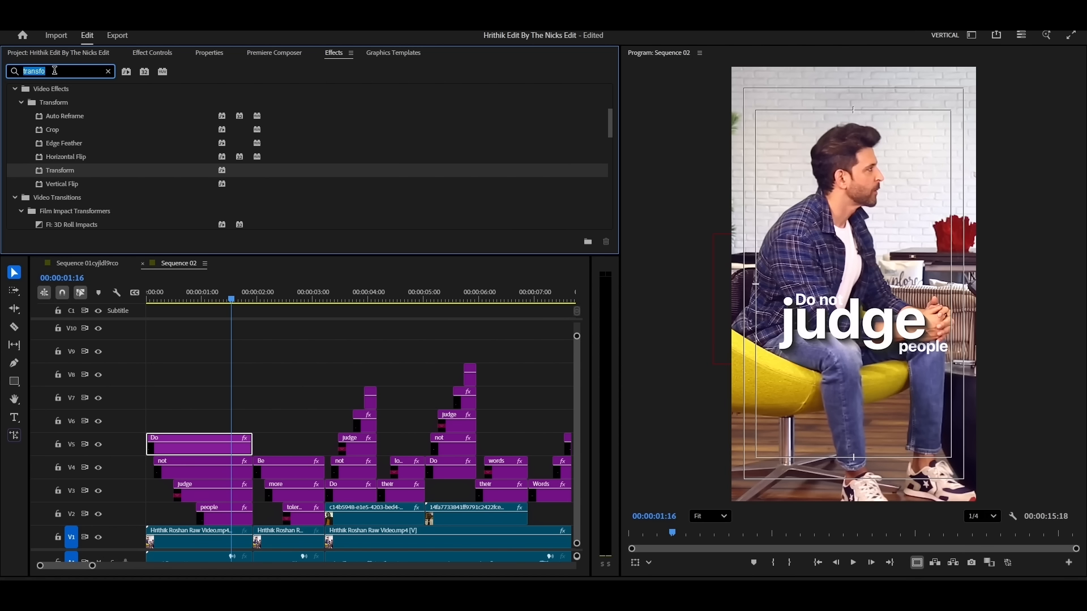
text(blur)
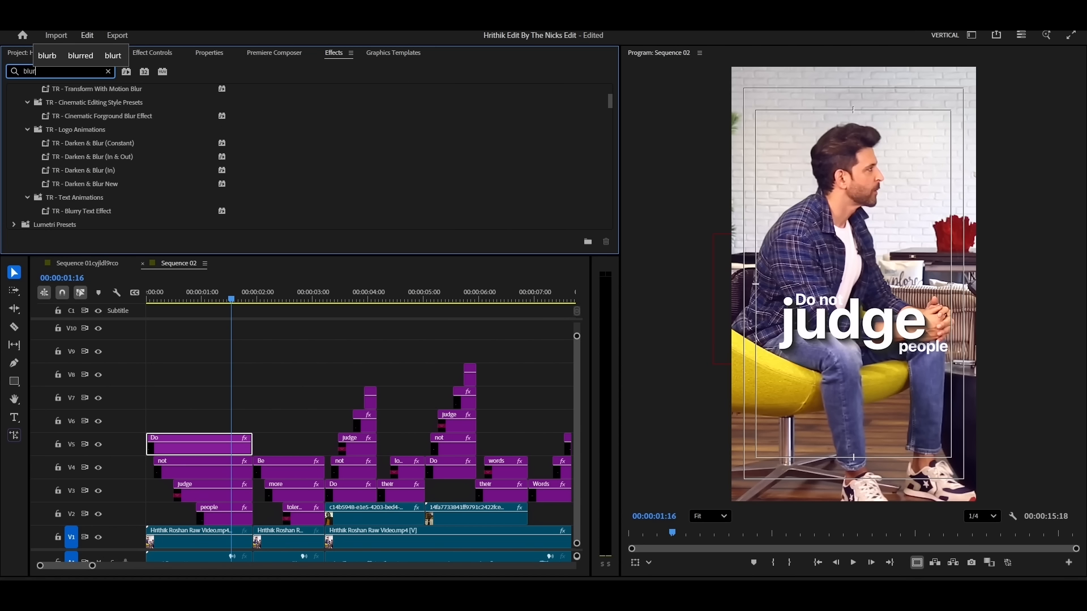
scroll(97, 152, down, 5)
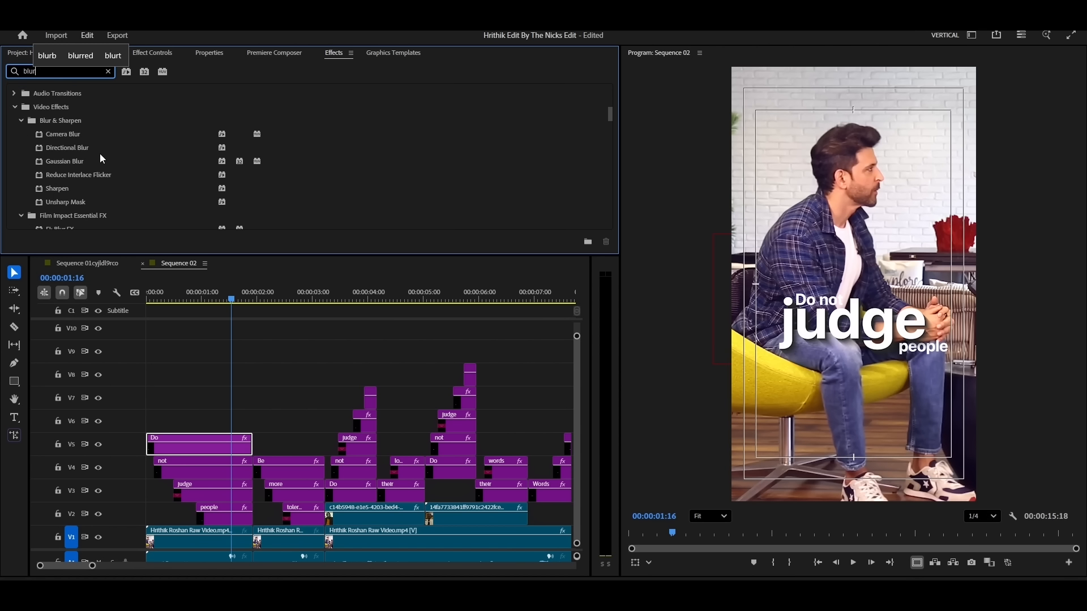
drag(62, 164, 209, 450)
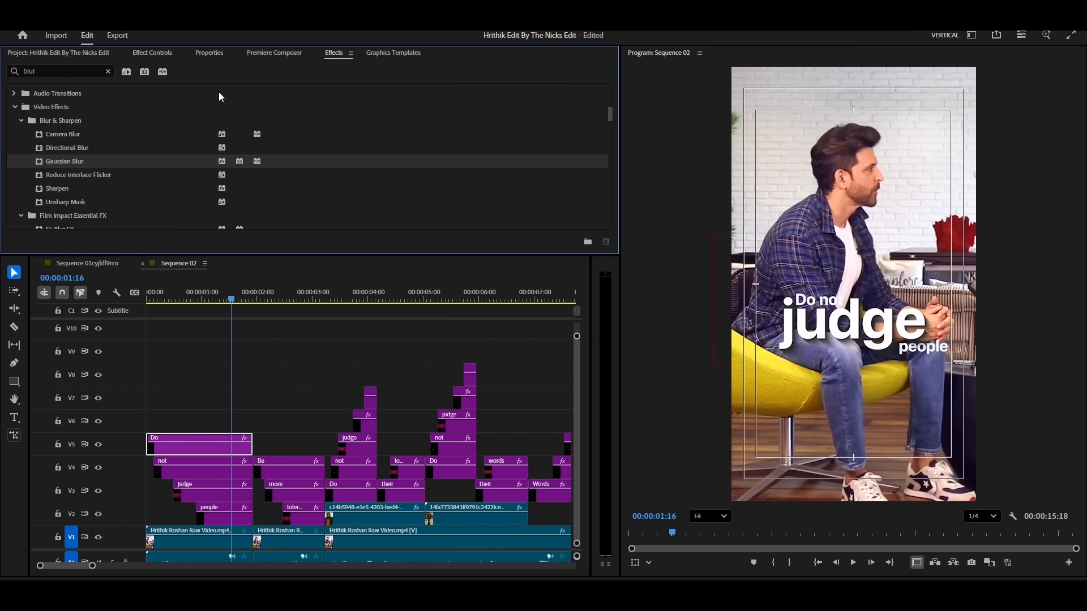
Start keyframes for the "Do" caption's Blurriness and its Transform Position and Opacity at 00:00:00:01.
click(160, 53)
scroll(294, 167, down, 2)
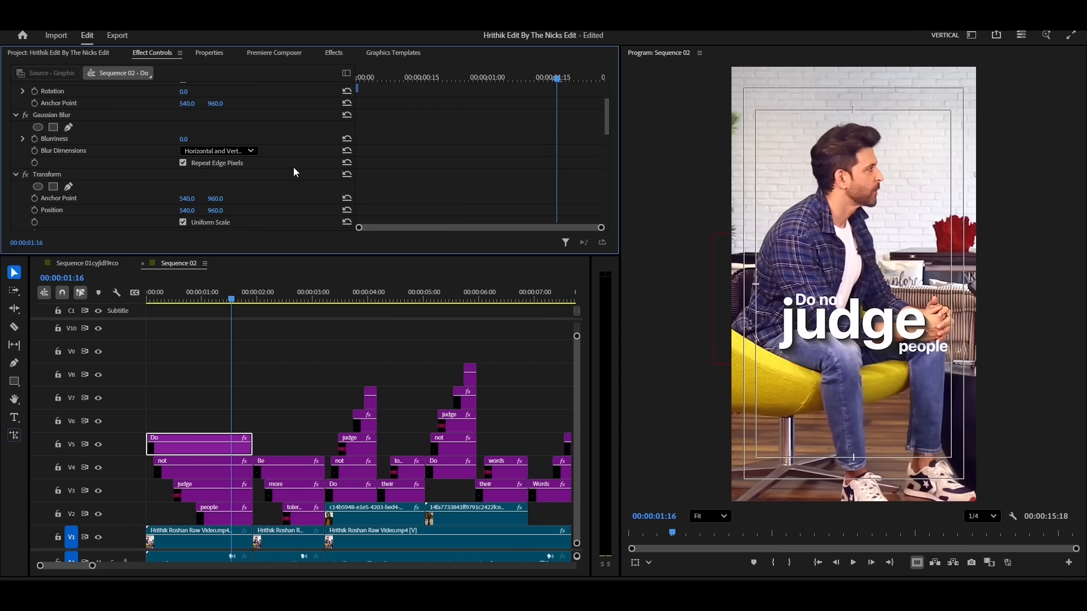
drag(405, 82, 358, 81)
key(Right)
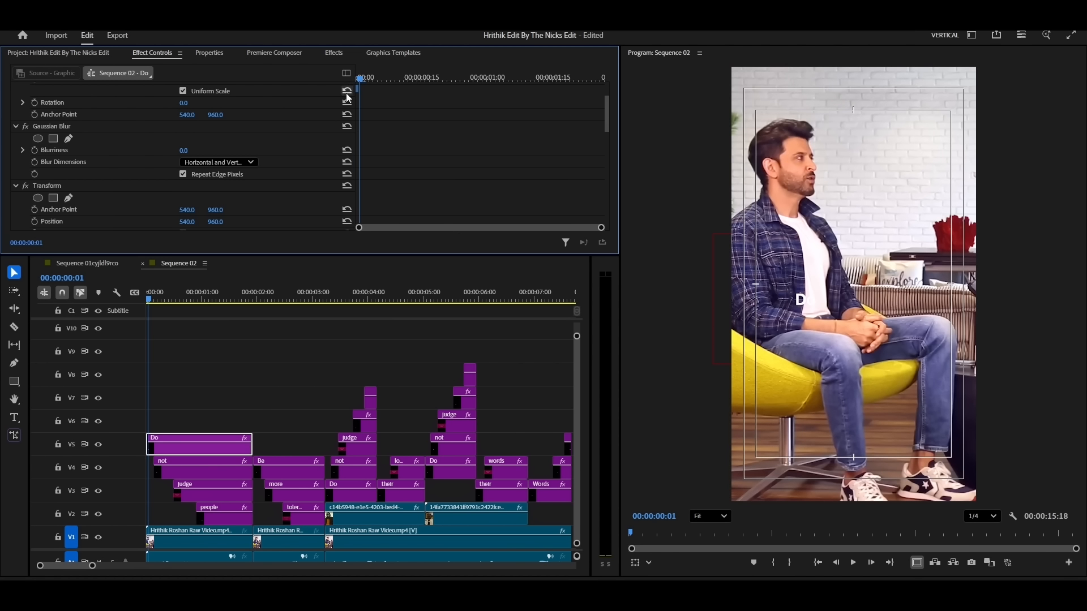
scroll(65, 151, down, 3)
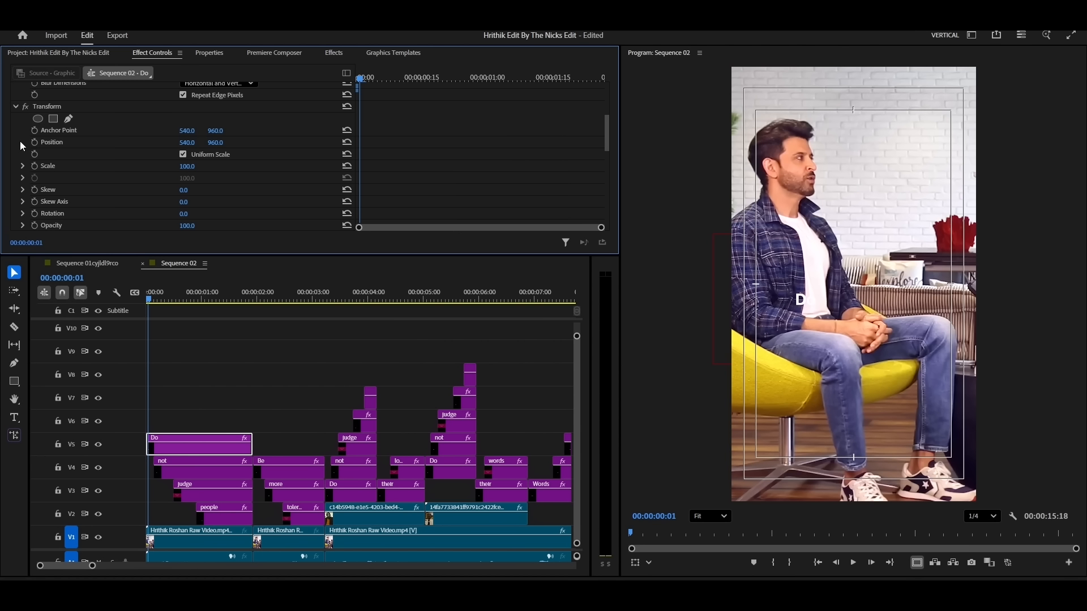
click(33, 143)
scroll(75, 145, down, 1)
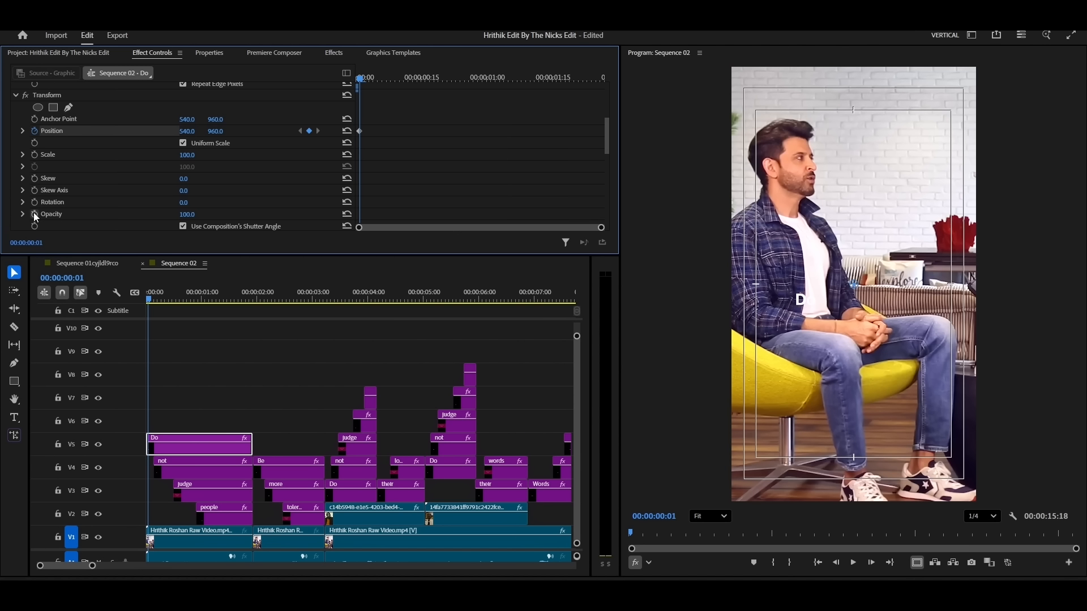
scroll(415, 138, up, 2)
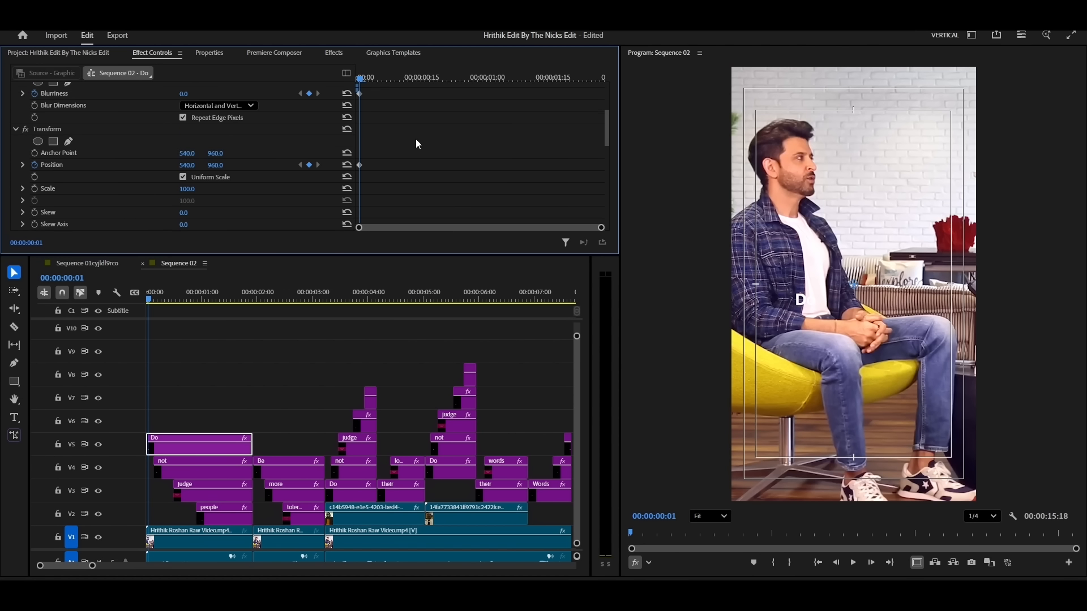
Add Transform Position and Opacity keyframes to the "Do" caption at 00:00:00:16.
drag(360, 78, 426, 78)
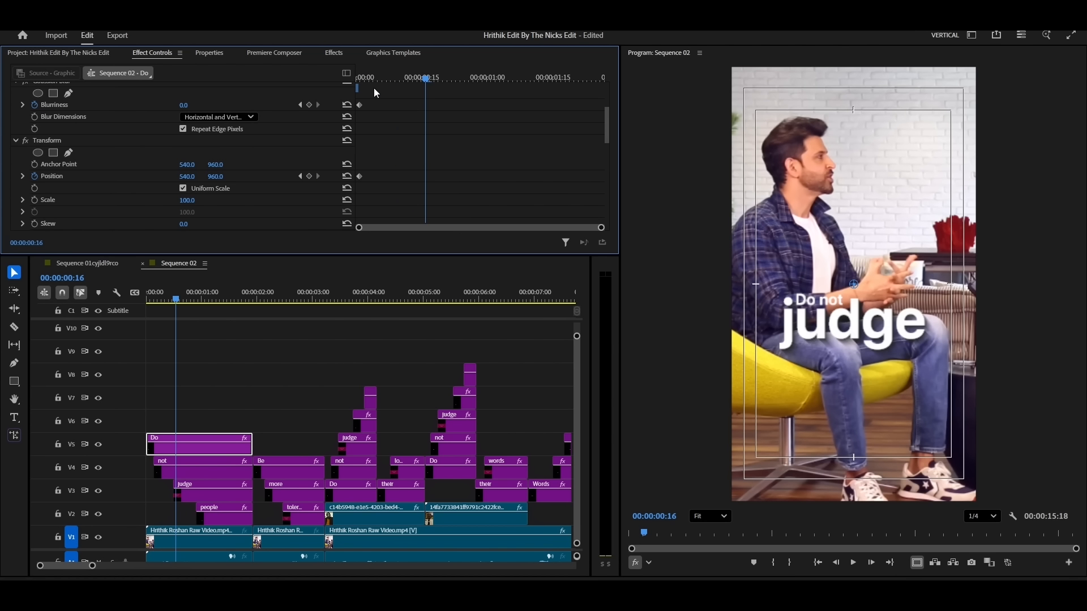
scroll(307, 143, down, 4)
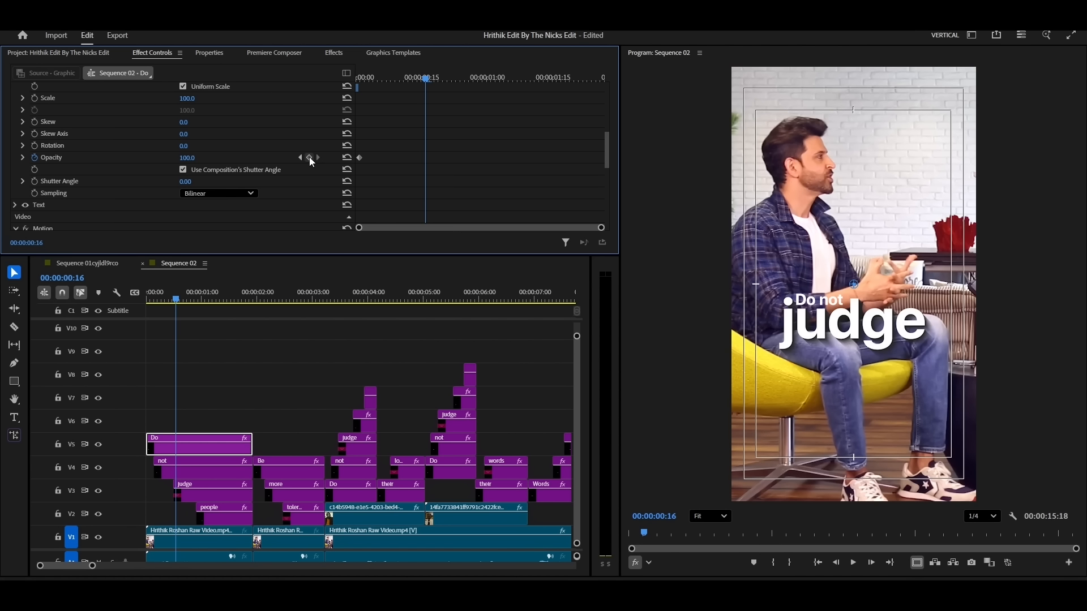
click(309, 157)
scroll(448, 154, up, 3)
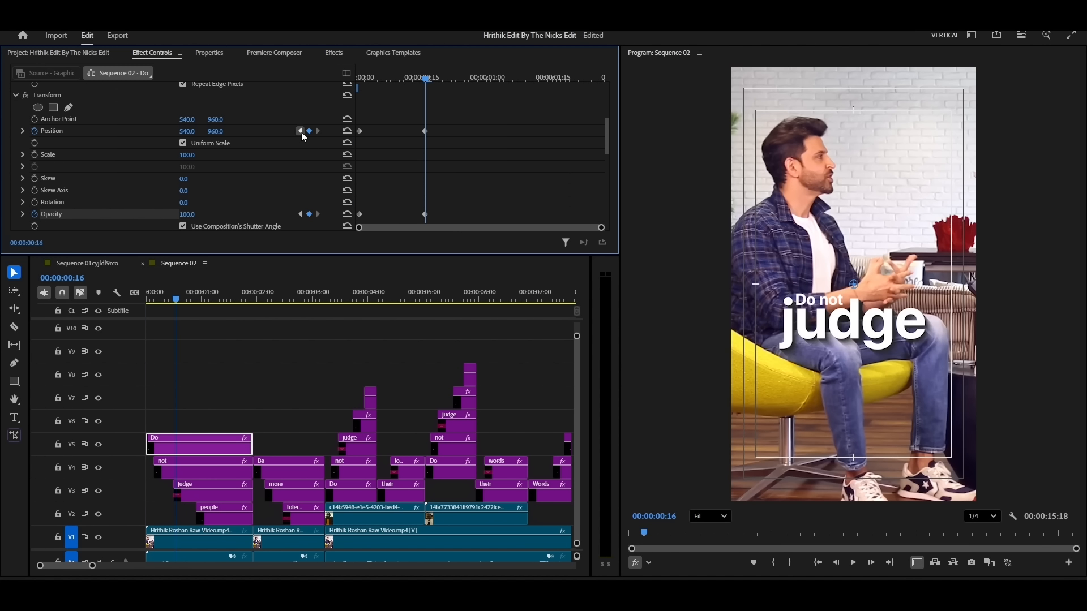
Set the "Do" caption's Gaussian Blur Blurriness to 10 at its first keyframe.
click(300, 131)
scroll(317, 152, up, 3)
click(193, 115)
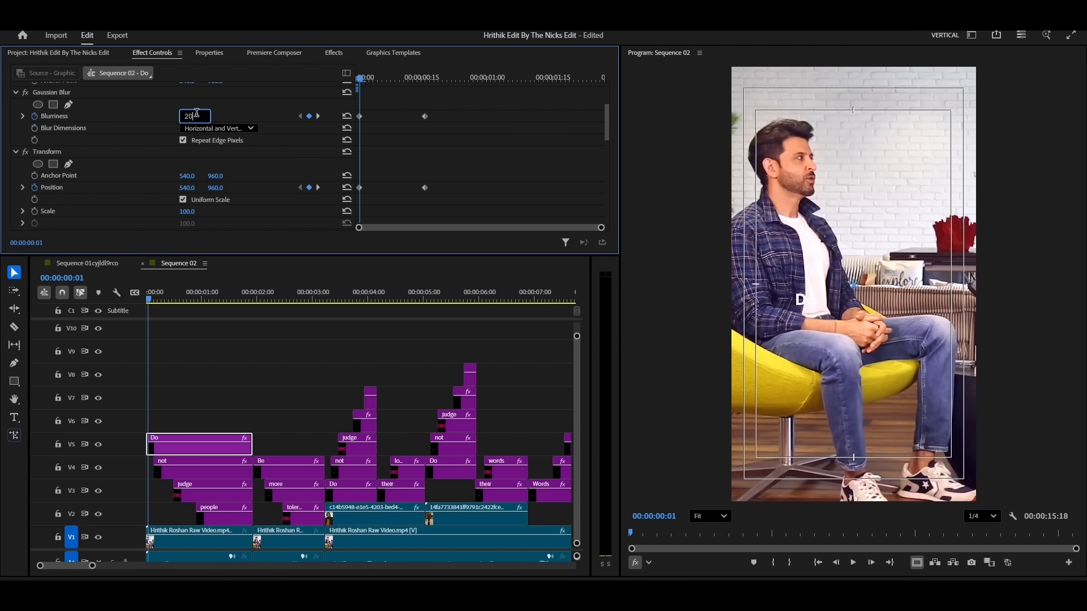
text(20)
key(Return)
click(192, 116)
text(10)
key(Return)
Set the "Do" caption's Transform Position Y to 1041 and Opacity to 0 at the 00:00:00:01 keyframes.
scroll(246, 152, down, 2)
click(217, 153)
text(1000)
key(Return)
drag(219, 153, 243, 153)
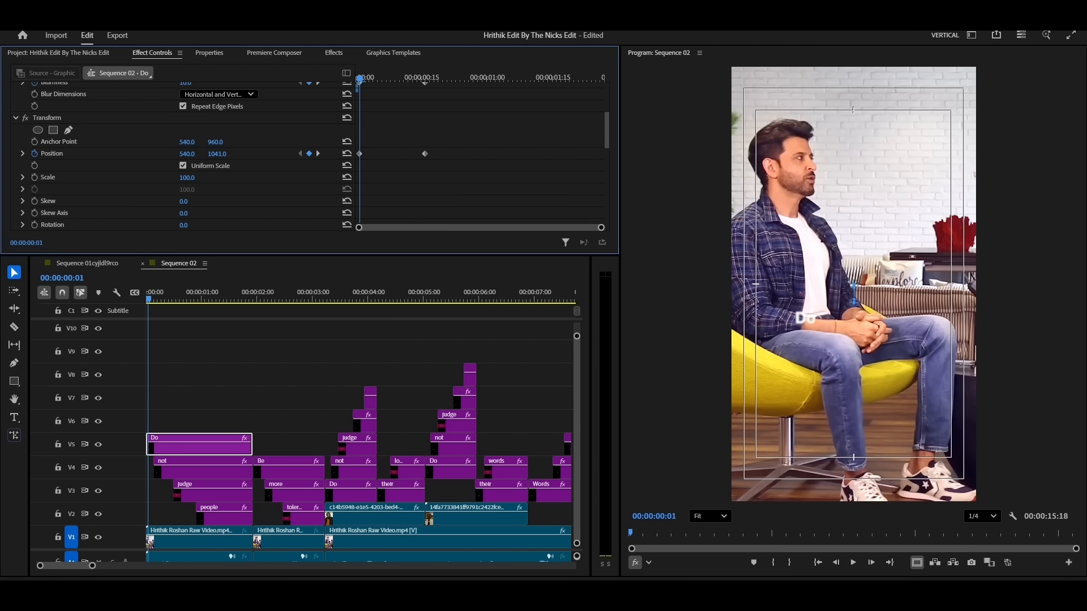
scroll(264, 179, down, 2)
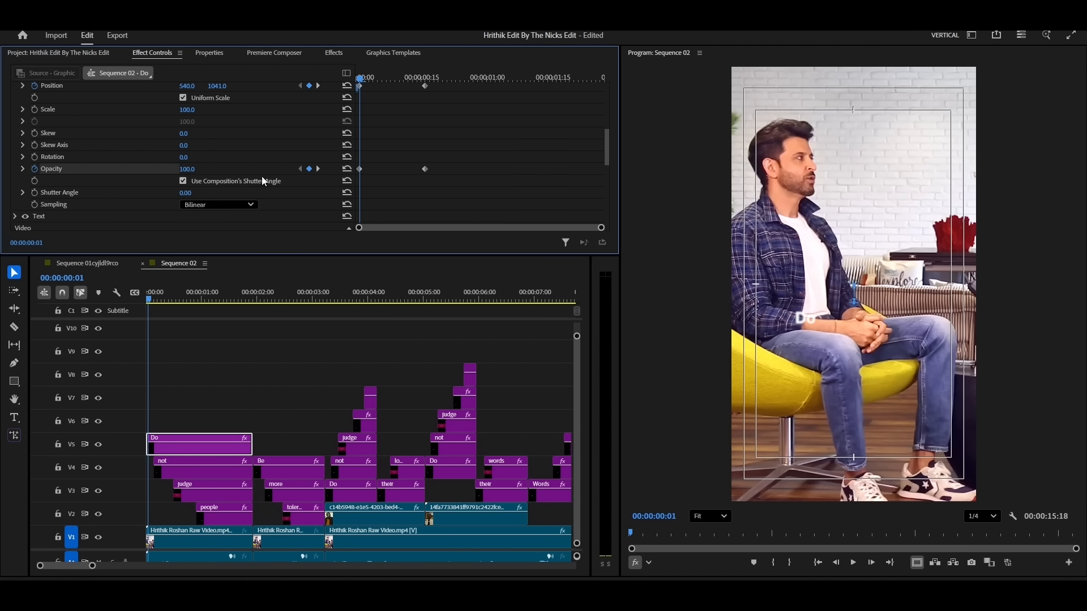
scroll(262, 176, down, 1)
click(195, 157)
text(0)
key(Return)
Apply Ease In and Ease Out temporal interpolation to all Blurriness, Position and Opacity keyframes of the "Do" caption.
drag(364, 78, 430, 78)
scroll(417, 186, up, 1)
scroll(416, 186, up, 2)
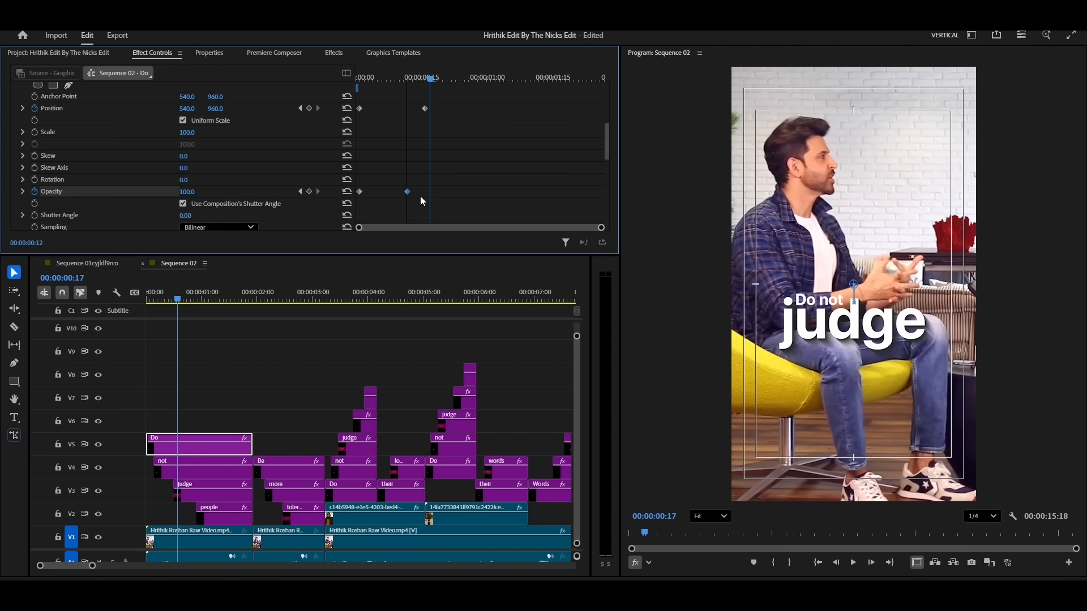
drag(454, 202, 362, 100)
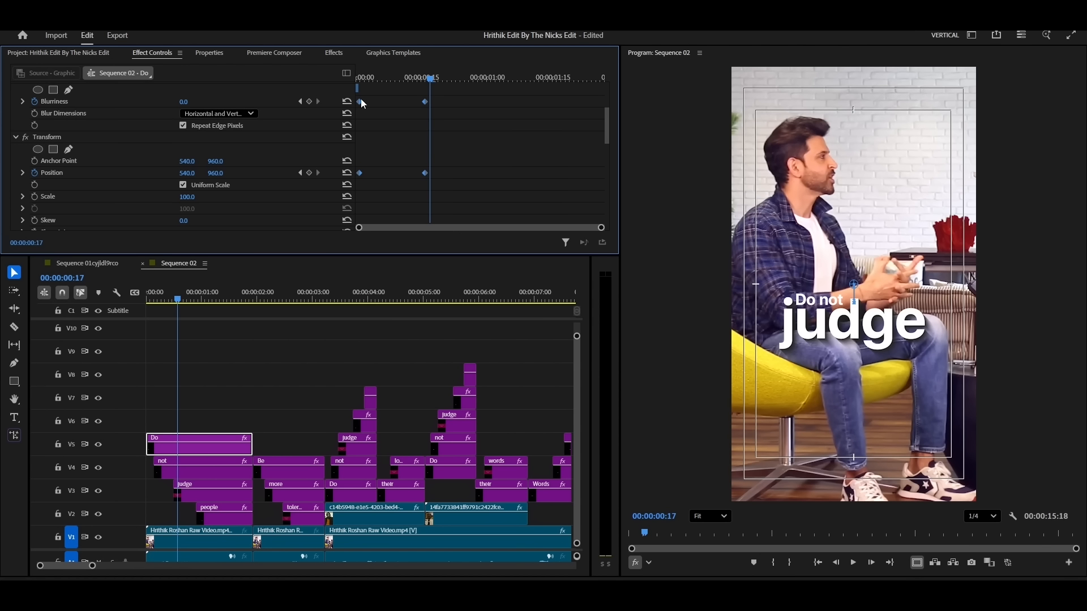
right_click(425, 102)
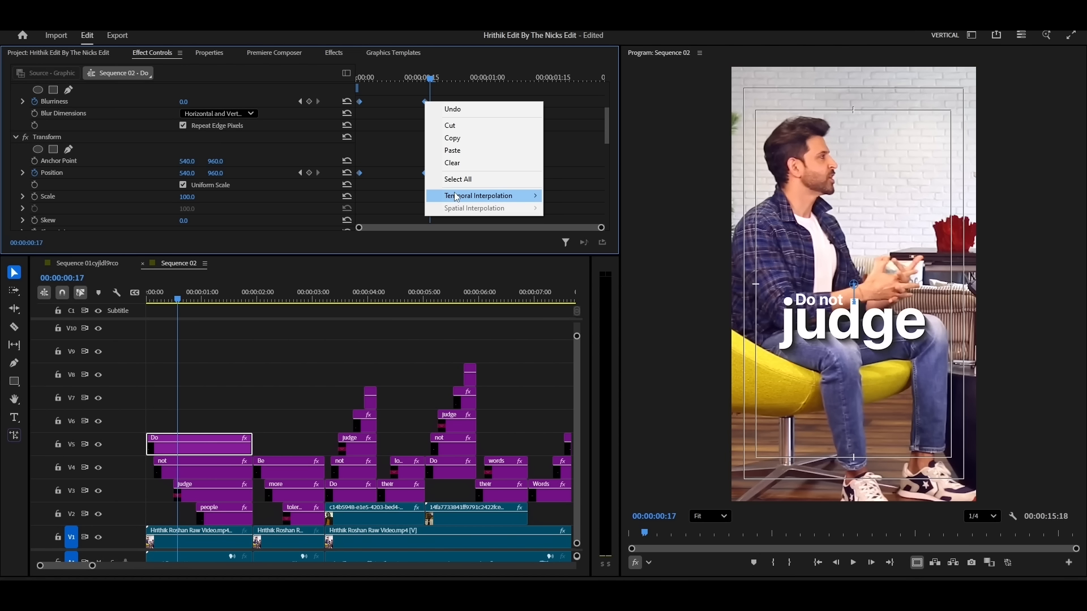
mouse_move(457, 197)
click(572, 263)
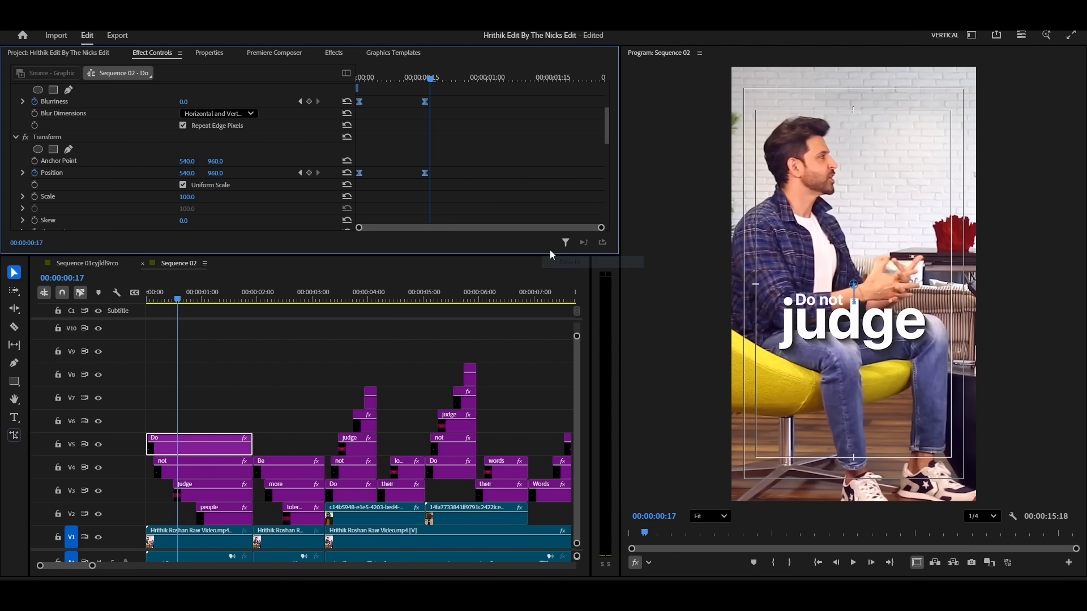
right_click(424, 173)
mouse_move(476, 267)
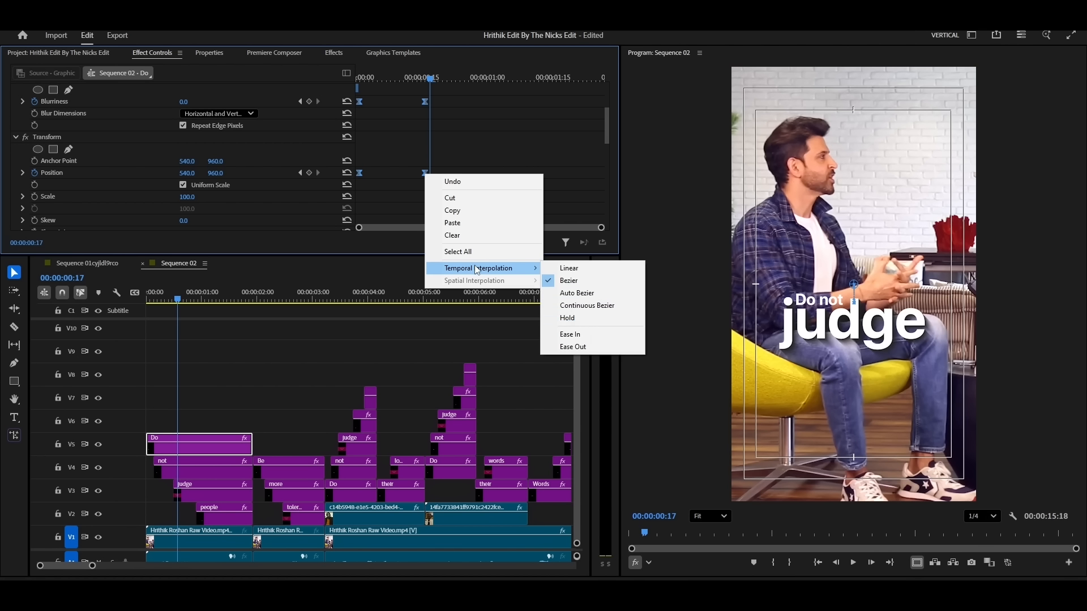
click(572, 347)
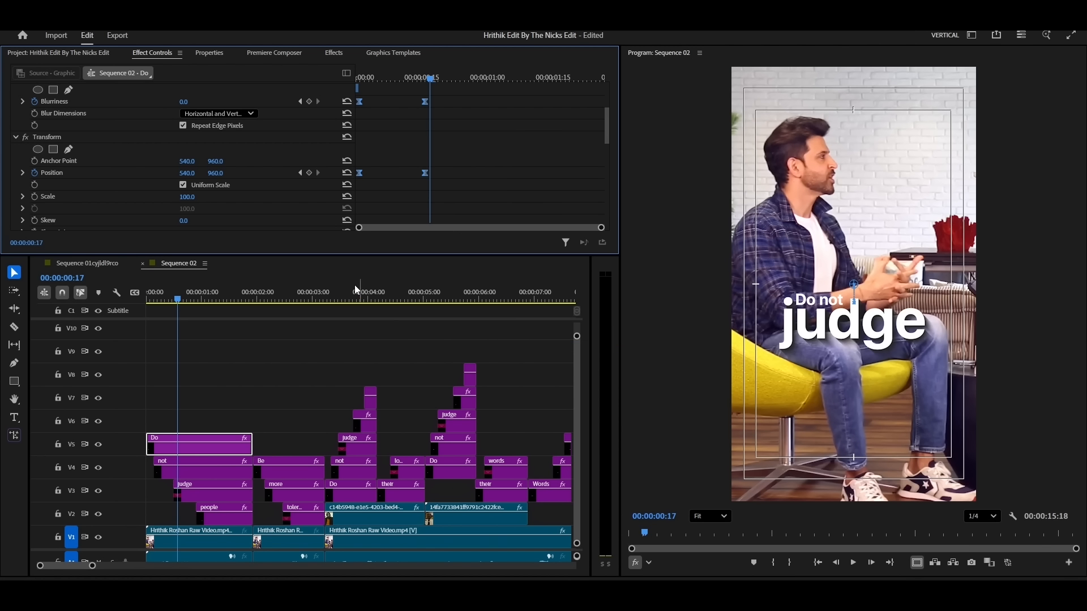
Reshape the "Do" caption's Position and Blurriness velocity curves for a longer, smoother ease into the end keyframes.
drag(318, 253, 320, 335)
scroll(376, 151, up, 2)
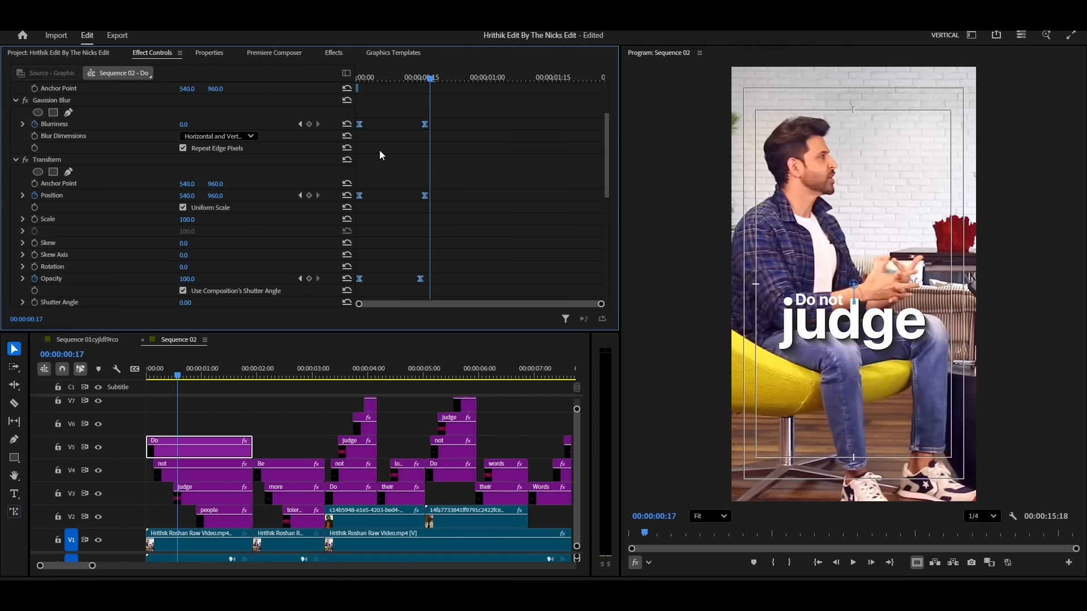
click(22, 195)
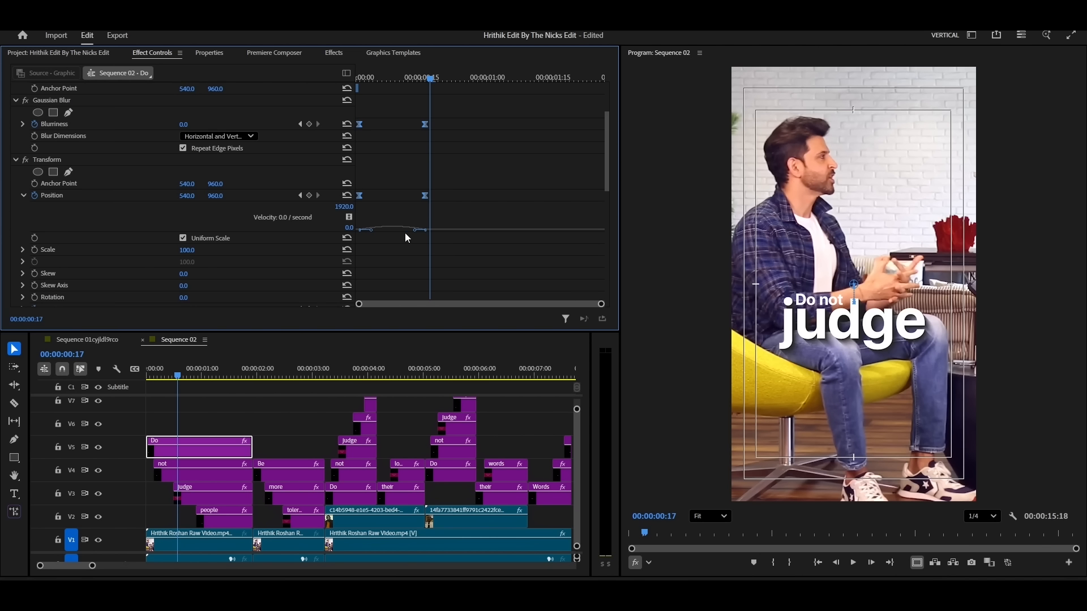
drag(412, 232, 391, 233)
click(22, 124)
drag(422, 182, 406, 186)
Smooth the "Do" caption's Opacity velocity curve and move its first Opacity keyframe to the clip's start.
scroll(484, 159, down, 5)
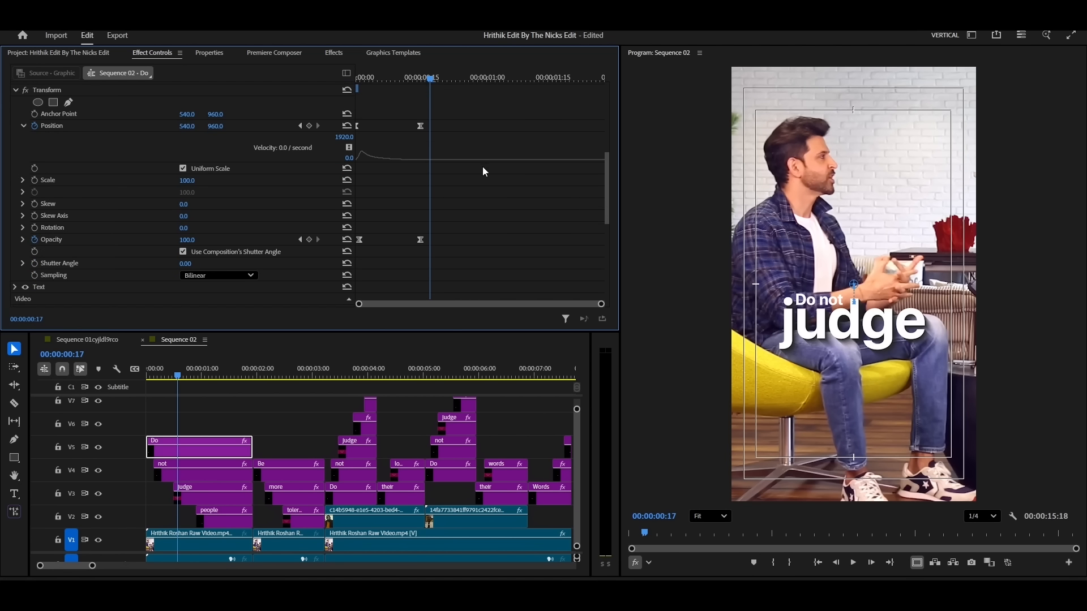
click(22, 240)
scroll(416, 203, down, 1)
drag(411, 263, 381, 263)
drag(359, 205, 356, 206)
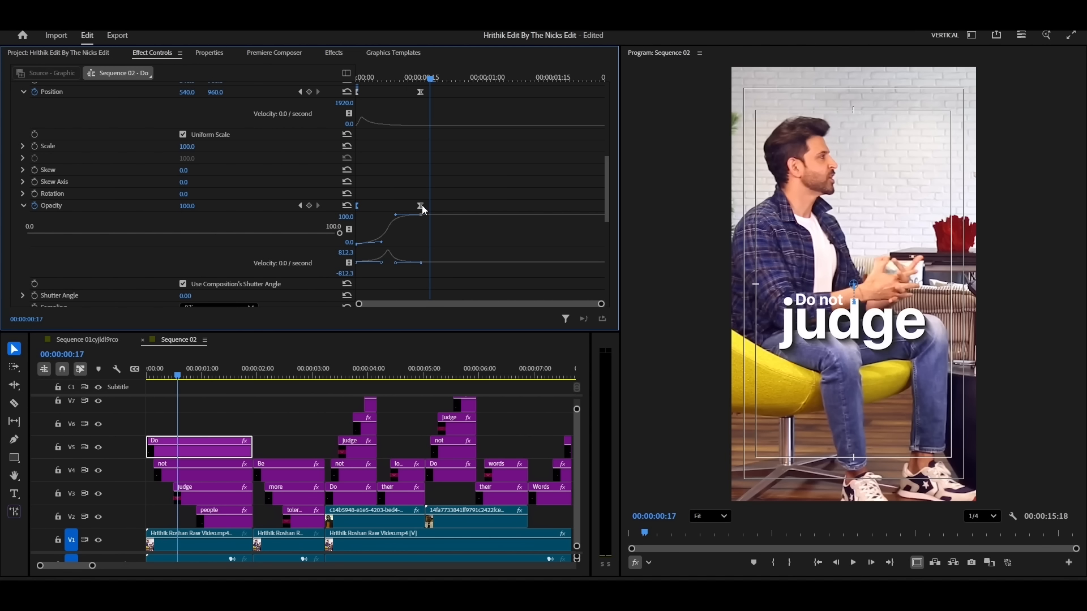
Retime the "Do" caption's end keyframes: Position to about 00:00:00:22, Blurriness to about 00:00:00:11 and Opacity to about 00:00:00:10.
scroll(407, 209, up, 3)
drag(420, 194, 477, 194)
click(216, 375)
scroll(468, 191, up, 2)
drag(425, 112, 404, 113)
scroll(445, 193, down, 2)
drag(394, 274, 400, 273)
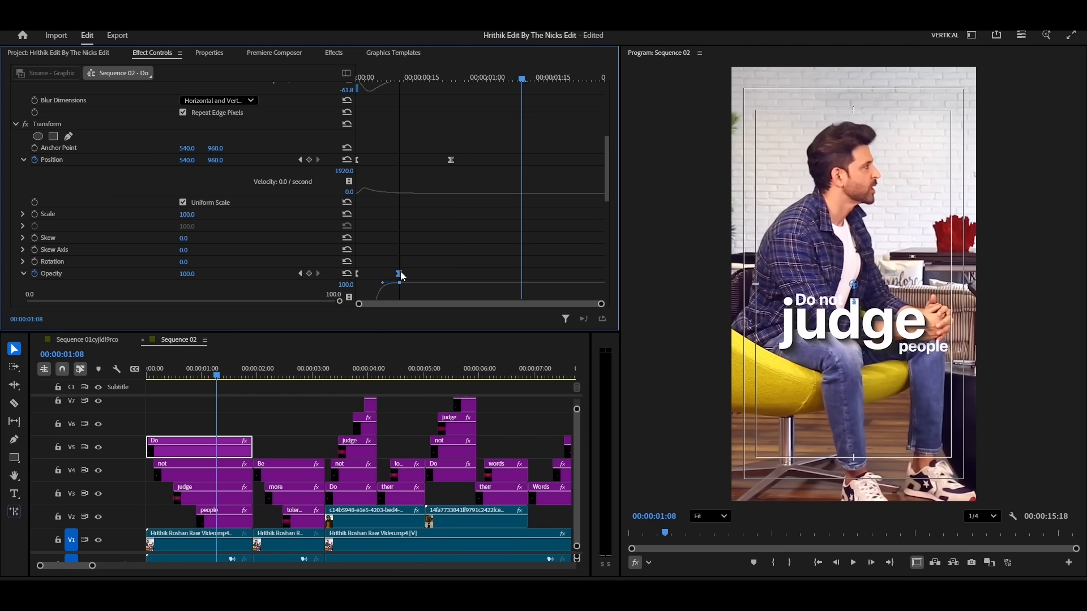
Collapse the "Do" caption's Gaussian Blur and Transform effects and copy both.
scroll(471, 177, up, 2)
click(15, 146)
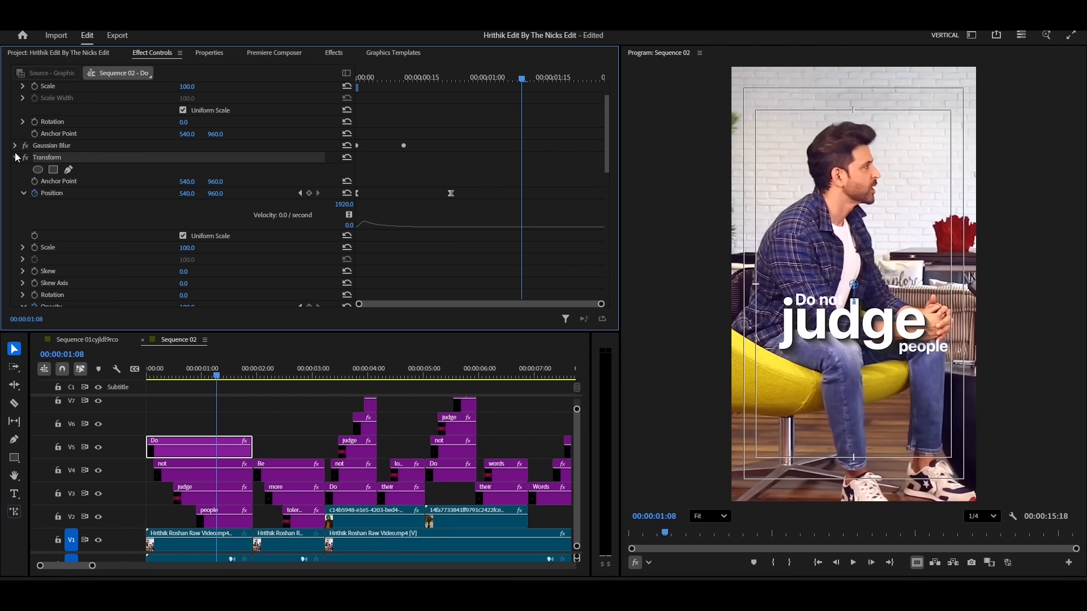
click(16, 158)
drag(382, 75, 459, 78)
click(77, 145)
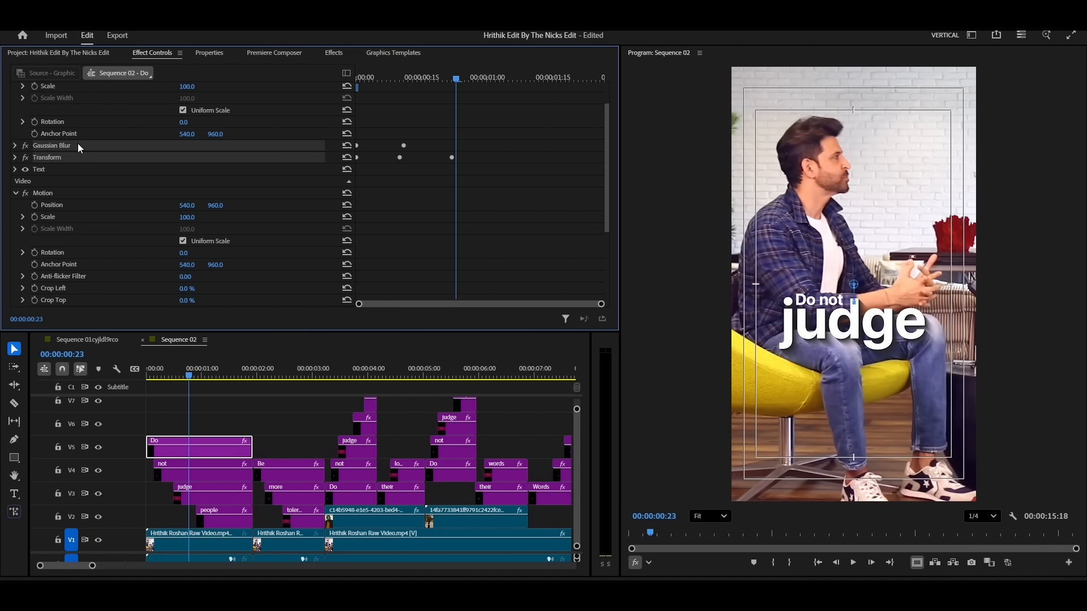
right_click(77, 144)
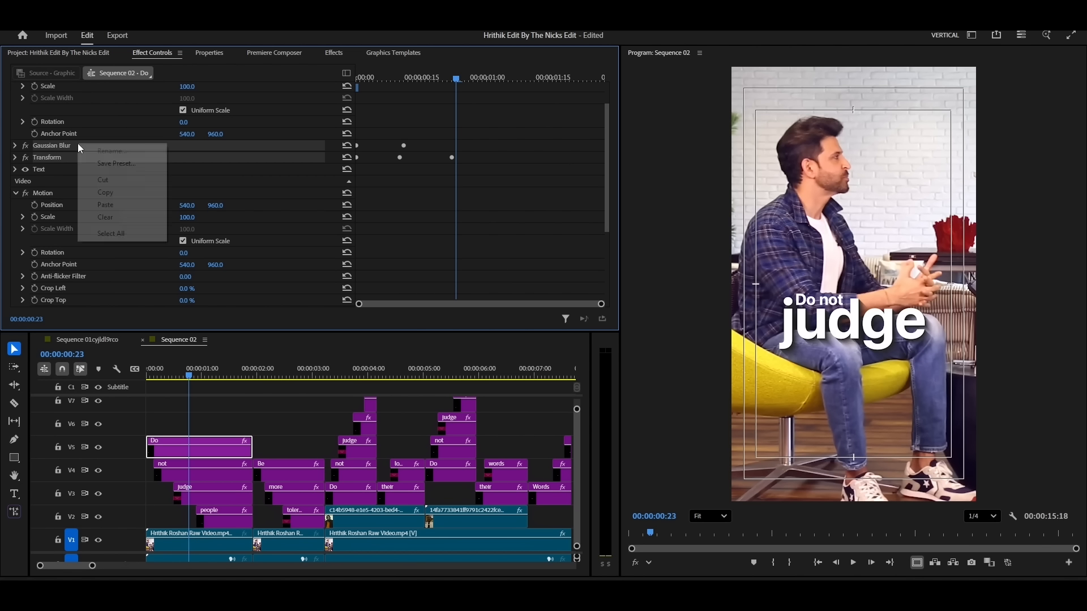
click(117, 193)
Paste the copied effects onto the other captions of the first stacks, through the first "Do not judge them by" stack.
drag(150, 470, 215, 515)
drag(192, 380, 363, 363)
drag(361, 358, 337, 484)
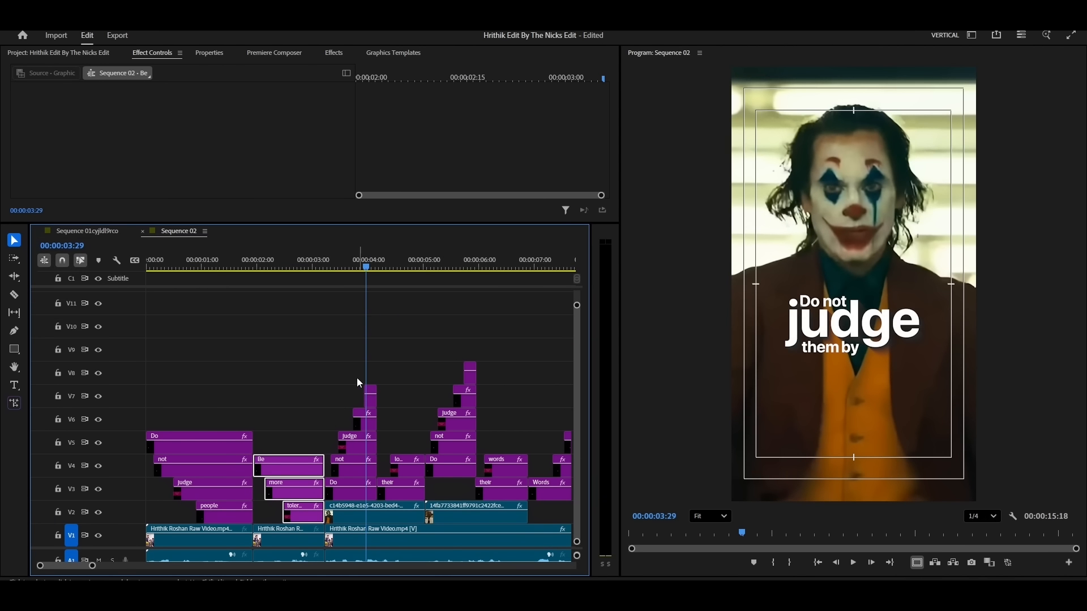
Move the first "by" caption's end keyframes earlier to fit its short clip, extending the clip temporarily and restoring its length.
click(373, 262)
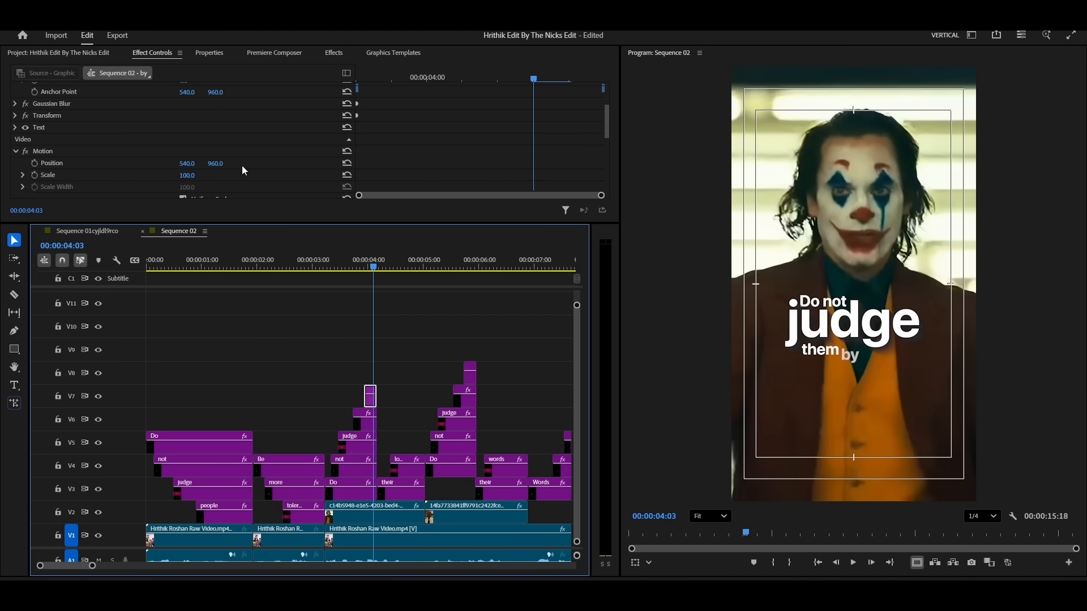
drag(375, 407, 399, 407)
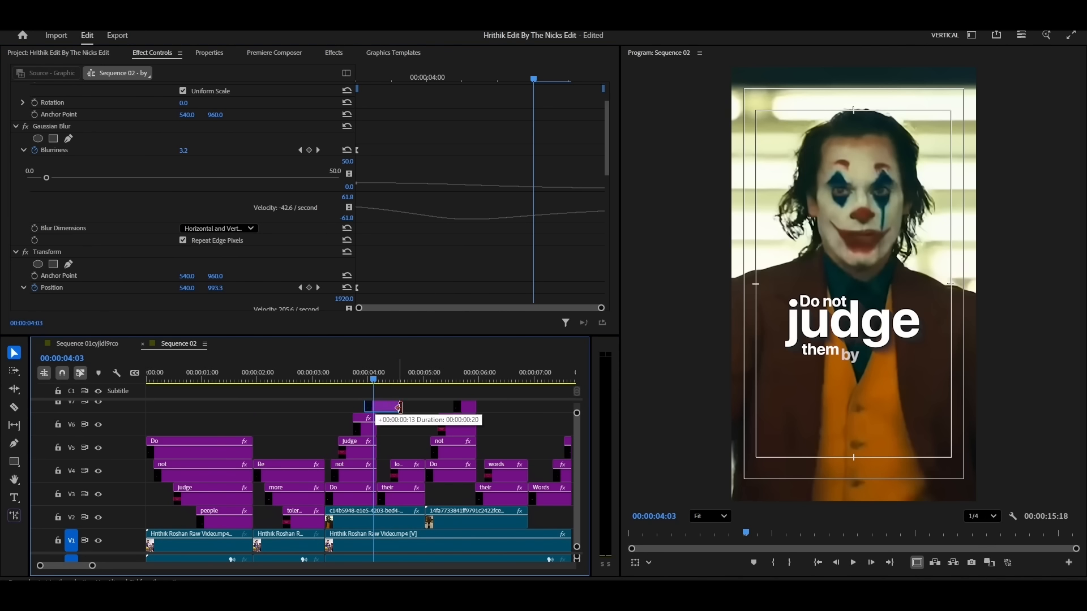
drag(486, 194, 391, 202)
scroll(396, 226, down, 5)
drag(474, 288, 396, 294)
drag(402, 407, 425, 407)
drag(532, 174, 401, 187)
drag(426, 407, 381, 407)
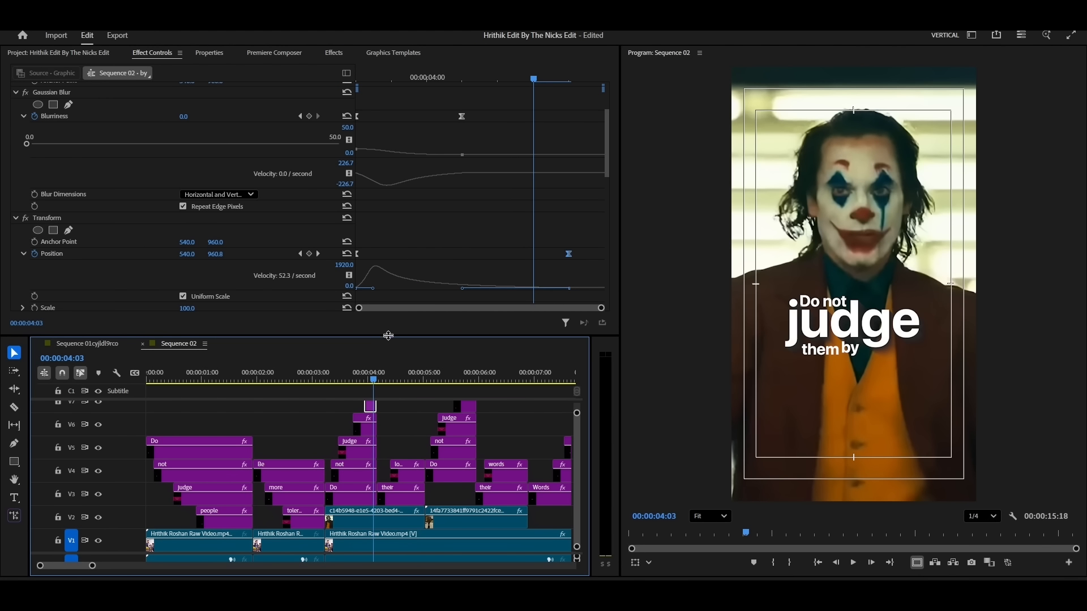
drag(388, 336, 388, 247)
Paste the copied effects onto both "their" caption pairs and the second "Do not judge them by" stack.
drag(373, 292, 420, 298)
click(420, 294)
drag(420, 295, 462, 282)
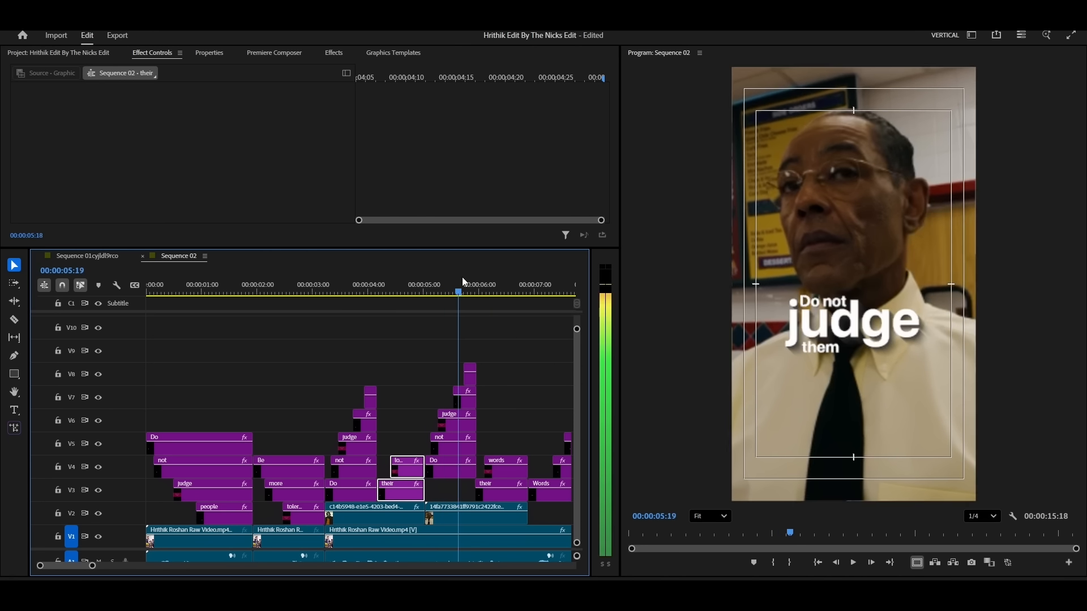
key(space)
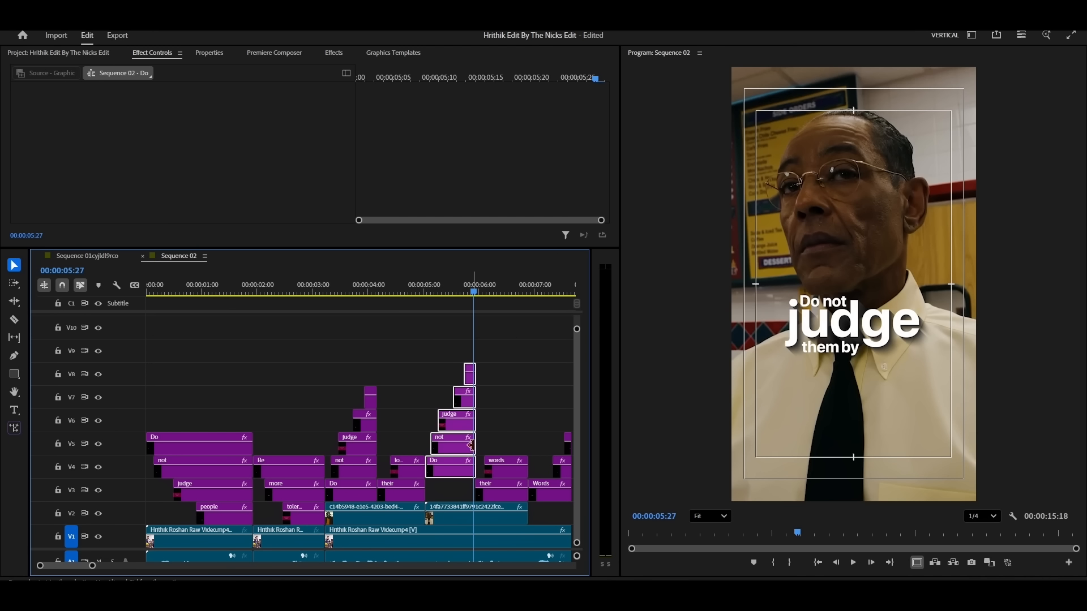
drag(423, 289, 457, 289)
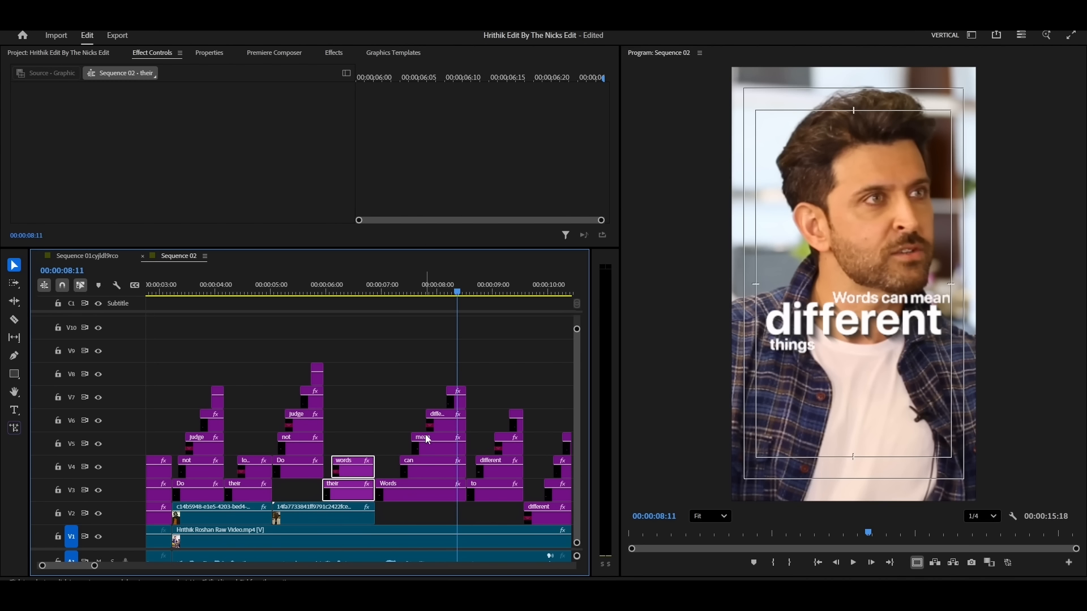
Set the "Words" caption's Transform Position to 475, 960 at its first keyframe and preview the sideways slide.
click(438, 424)
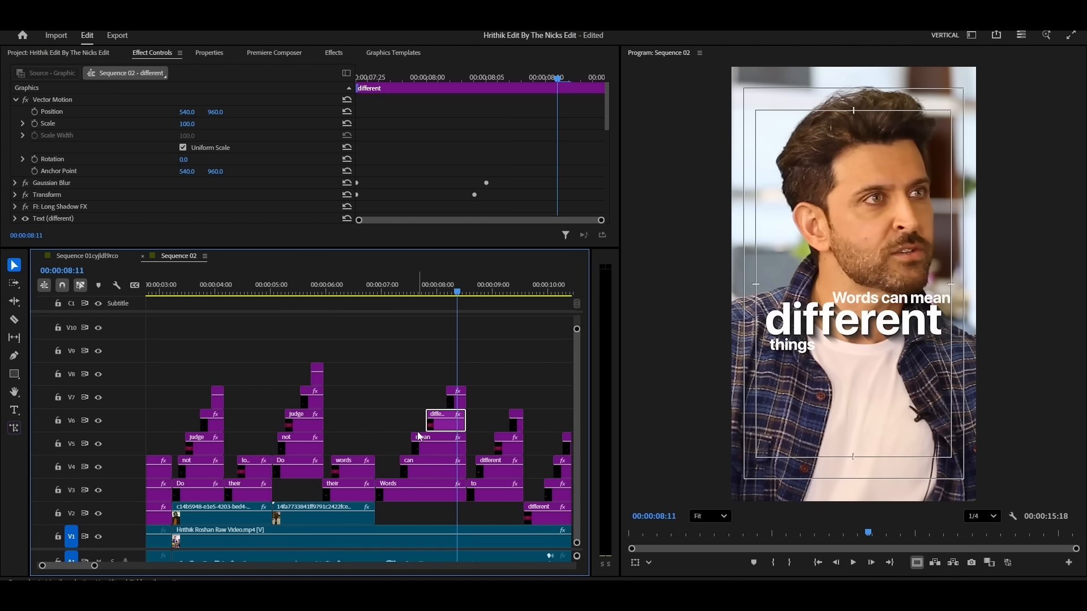
click(398, 494)
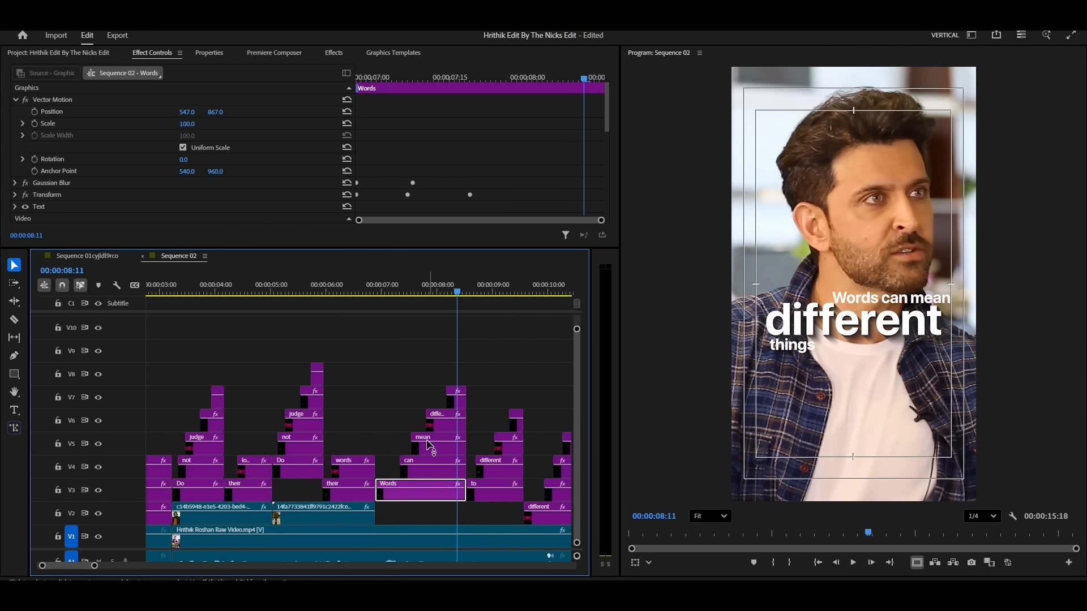
scroll(443, 160, down, 3)
click(14, 161)
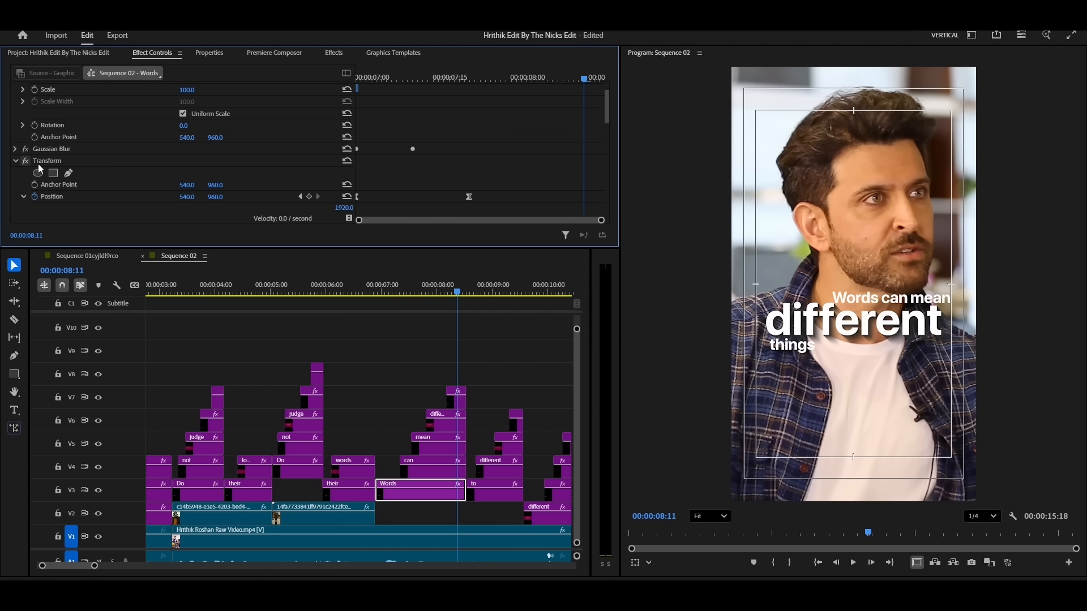
scroll(489, 154, down, 3)
click(299, 140)
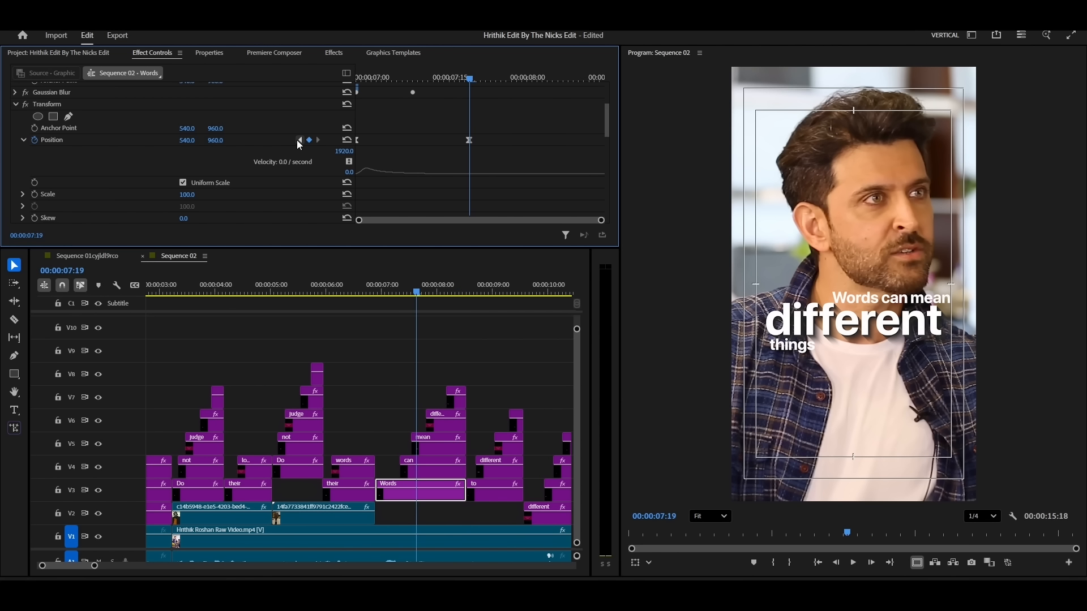
click(299, 140)
drag(189, 141, 152, 141)
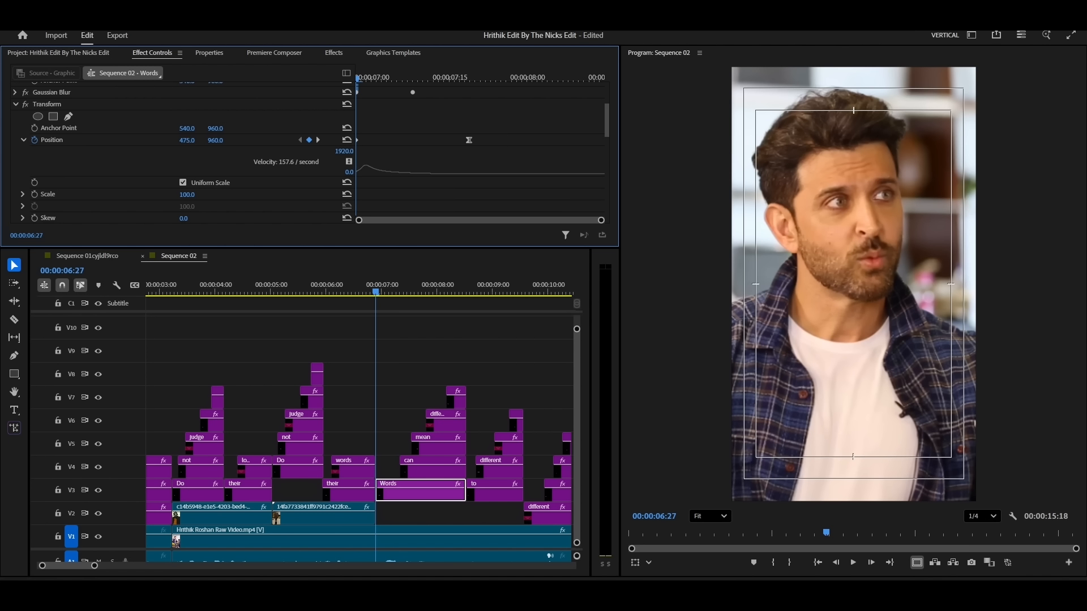
drag(360, 81, 415, 81)
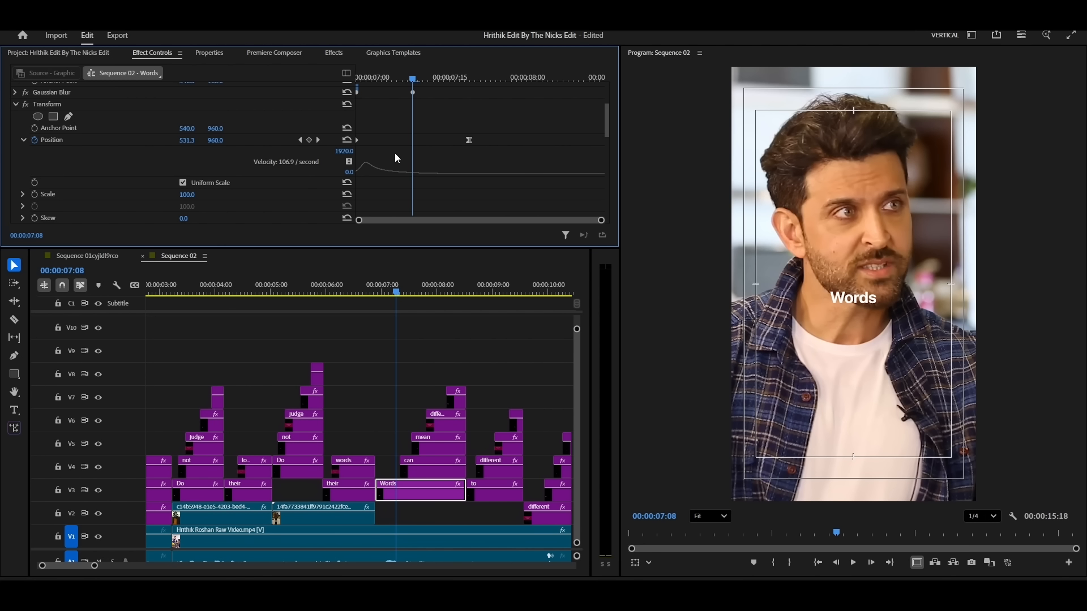
Collapse the "Words" caption's Transform effect and copy it together with Gaussian Blur.
scroll(100, 153, up, 1)
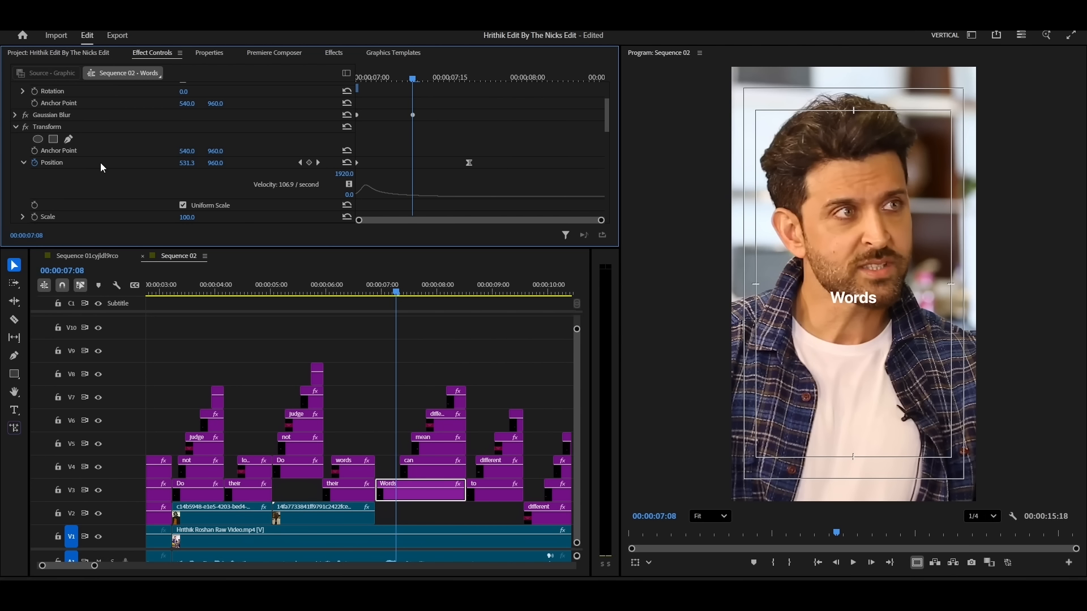
click(16, 127)
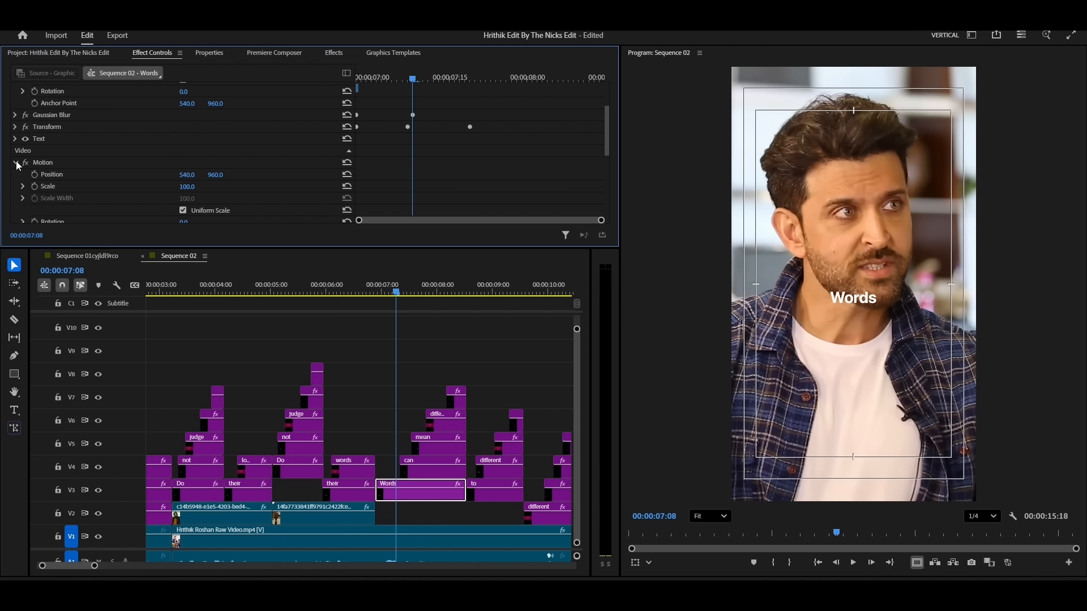
click(56, 115)
ctrl+click(53, 124)
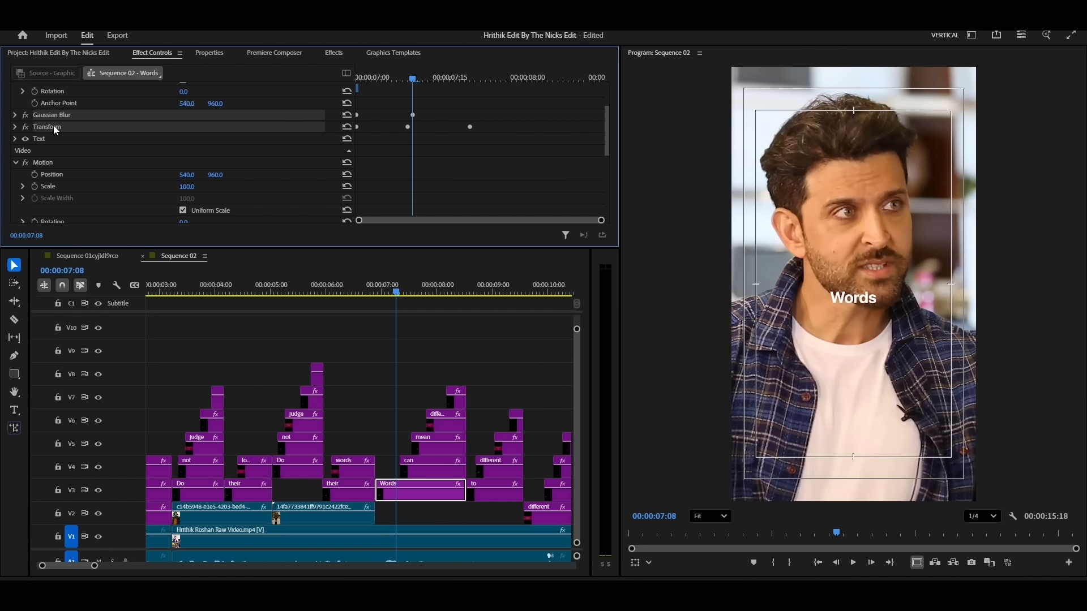
right_click(54, 124)
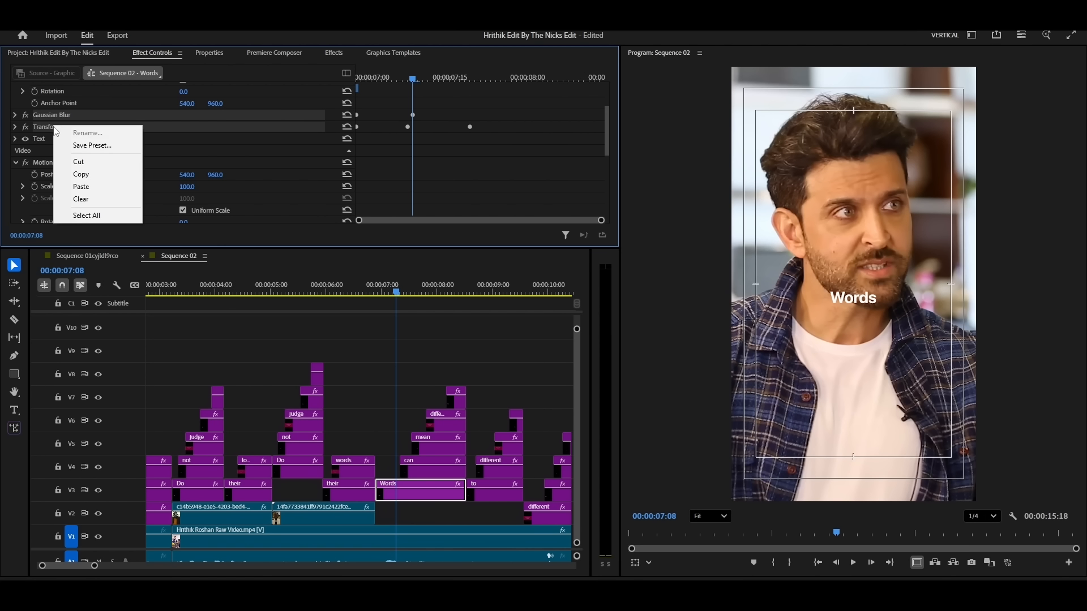
click(94, 175)
Paste the copied sideways-slide effects onto chosen captions in the "Words can mean different things" stack and the stacks that follow.
click(432, 443)
click(455, 398)
drag(444, 291, 519, 291)
scroll(518, 290, up, 3)
scroll(453, 396, down, 4)
click(419, 430)
drag(397, 293, 500, 292)
click(491, 422)
shift+click(488, 448)
scroll(488, 396, down, 3)
Paste the copied effects onto the "decide" and "that" captions around 00:00:13:13.
click(388, 291)
drag(396, 394, 369, 448)
key(ctrl+v)
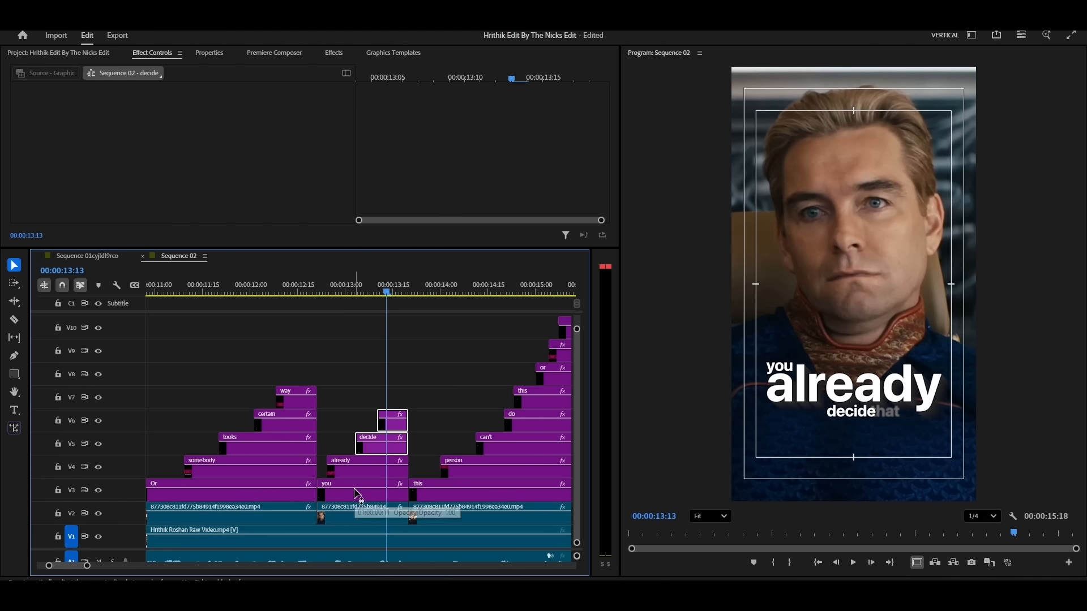
Paste the copied effects onto the "can't", "do" and "this" captions in the final "this person" stack.
scroll(373, 431, down, 3)
click(396, 363)
click(413, 287)
drag(438, 397, 386, 451)
drag(450, 249, 450, 193)
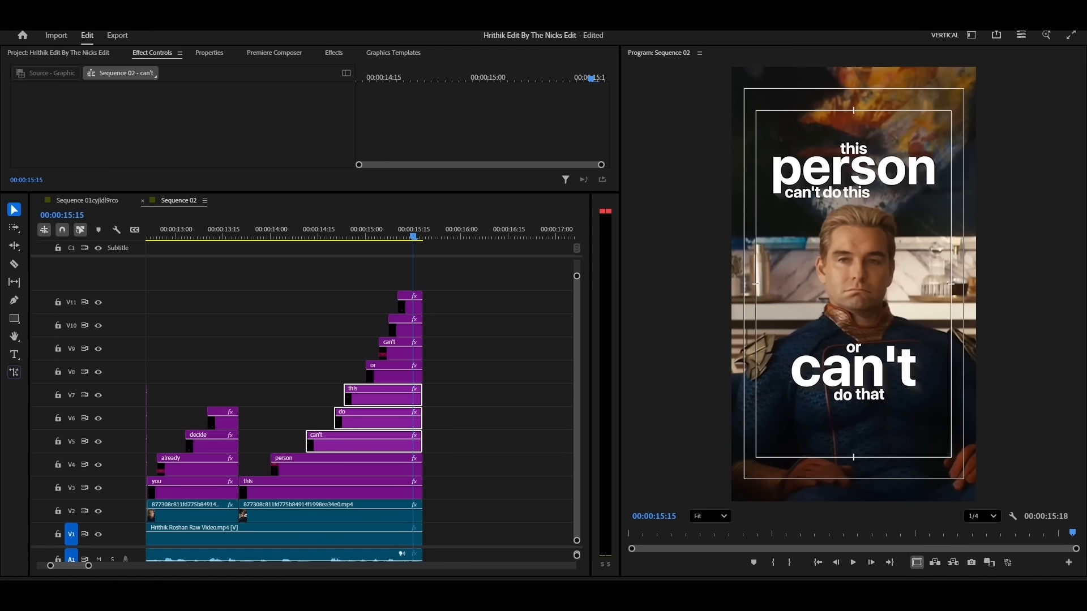
Copy the animation effects from the large "words" caption in the "their words" stack.
scroll(206, 449, up, 5)
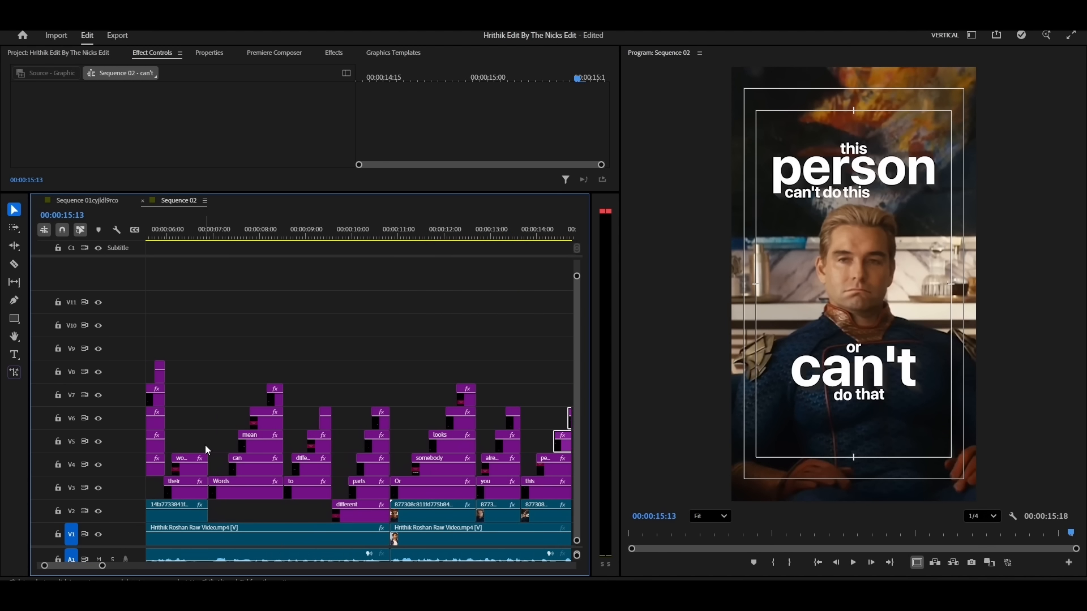
click(193, 465)
right_click(53, 126)
click(83, 178)
Paste the copied effects onto the "people" caption and onto the captions of the "different parts of the" stack.
click(272, 236)
scroll(271, 412, up, 3)
drag(356, 235, 459, 235)
click(441, 444)
scroll(396, 430, down, 4)
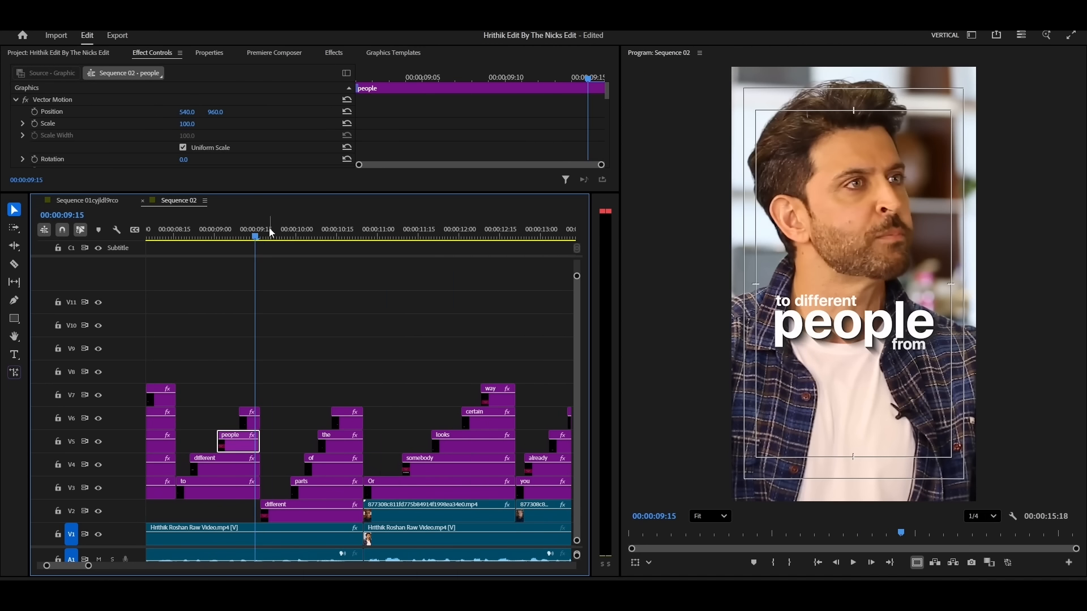
drag(272, 235, 340, 236)
drag(354, 401, 266, 512)
Paste the copied effects onto chosen captions of the "Or somebody looks certain way" stack, including "somebody".
scroll(306, 431, down, 2)
drag(321, 235, 397, 236)
click(395, 400)
click(368, 464)
scroll(351, 431, down, 2)
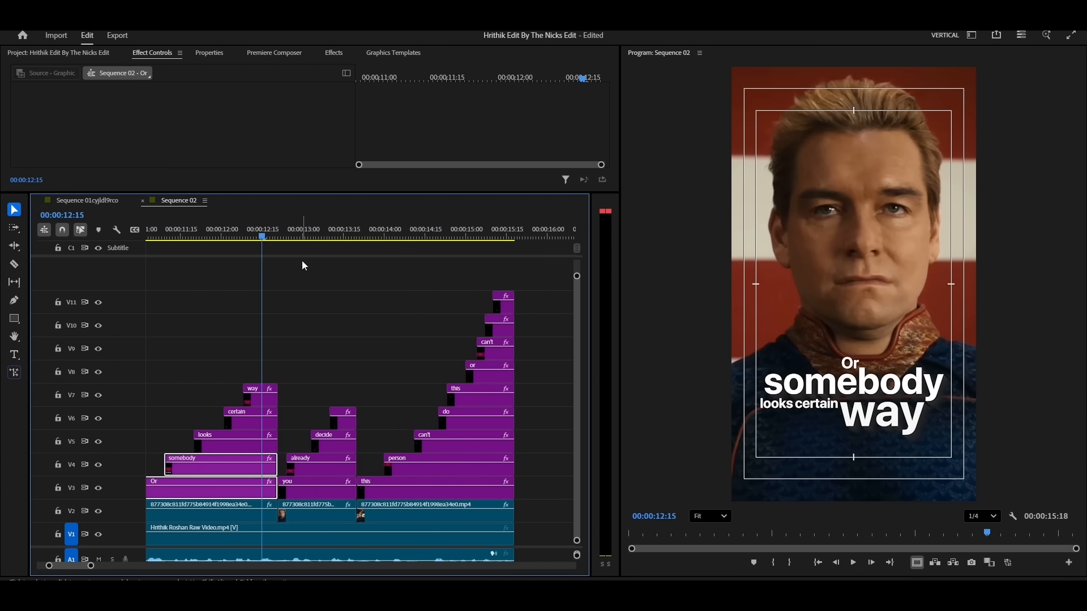
Paste the copied effects onto the "already" caption and the two topmost captions, "do" and "that", of the last stack.
drag(301, 238, 352, 242)
click(322, 464)
scroll(317, 430, down, 2)
drag(238, 236, 307, 257)
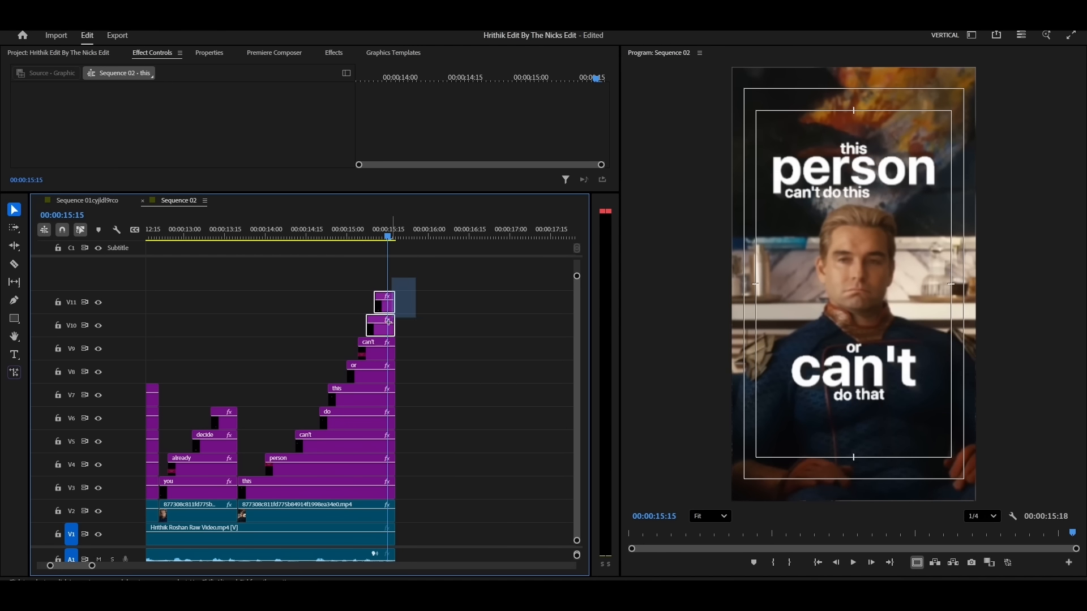
key(backslash)
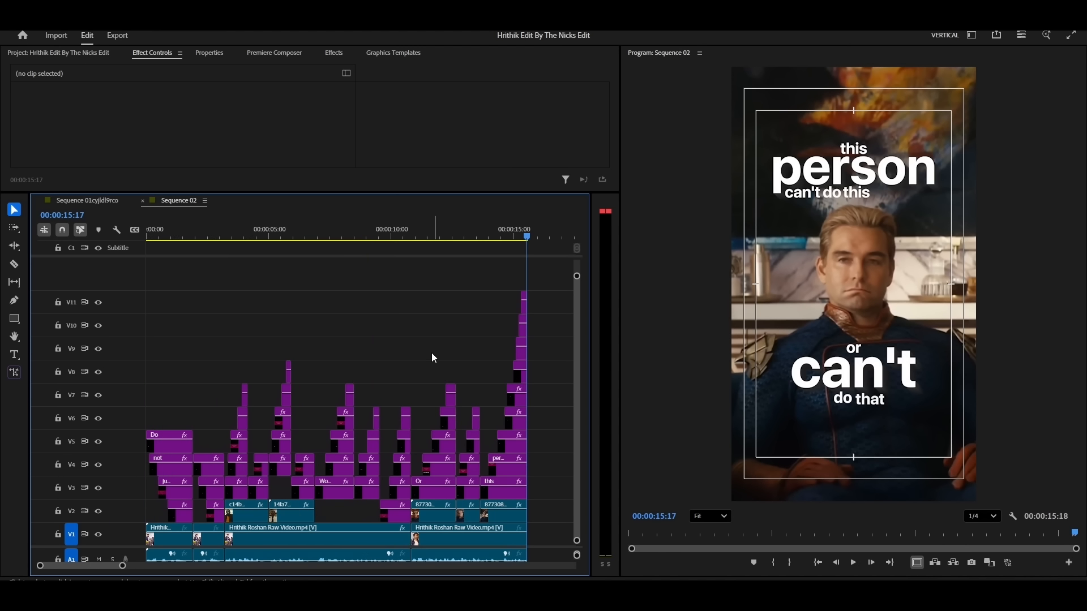
Move all caption clips up by whole tracks so that track V3 is free along the entire sequence.
drag(199, 244, 147, 253)
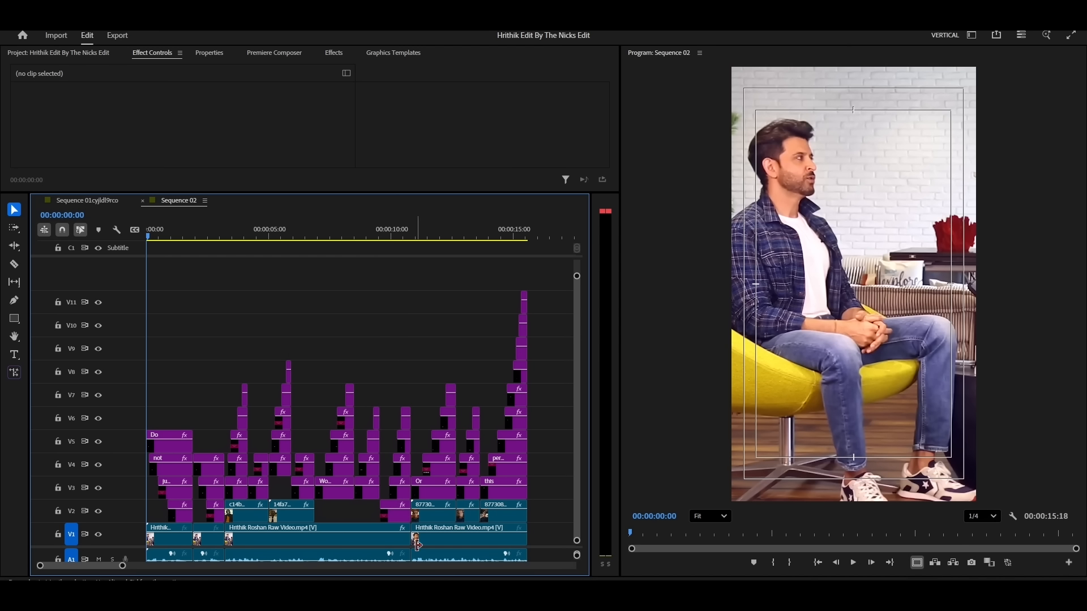
drag(405, 371, 396, 513)
key(alt+Up)
drag(165, 402, 212, 514)
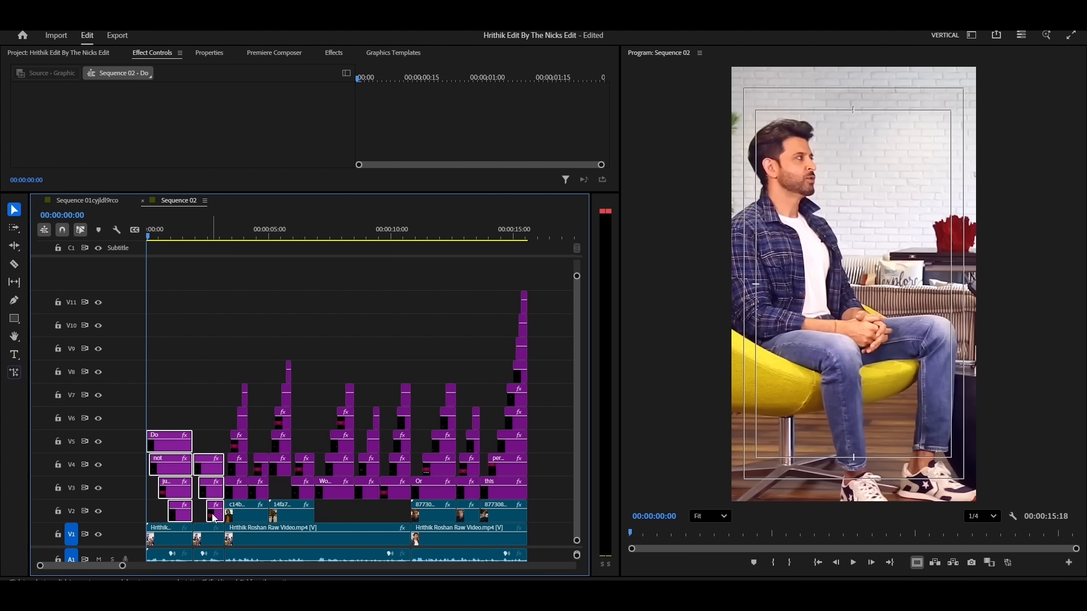
key(alt+Up)
drag(546, 285, 165, 498)
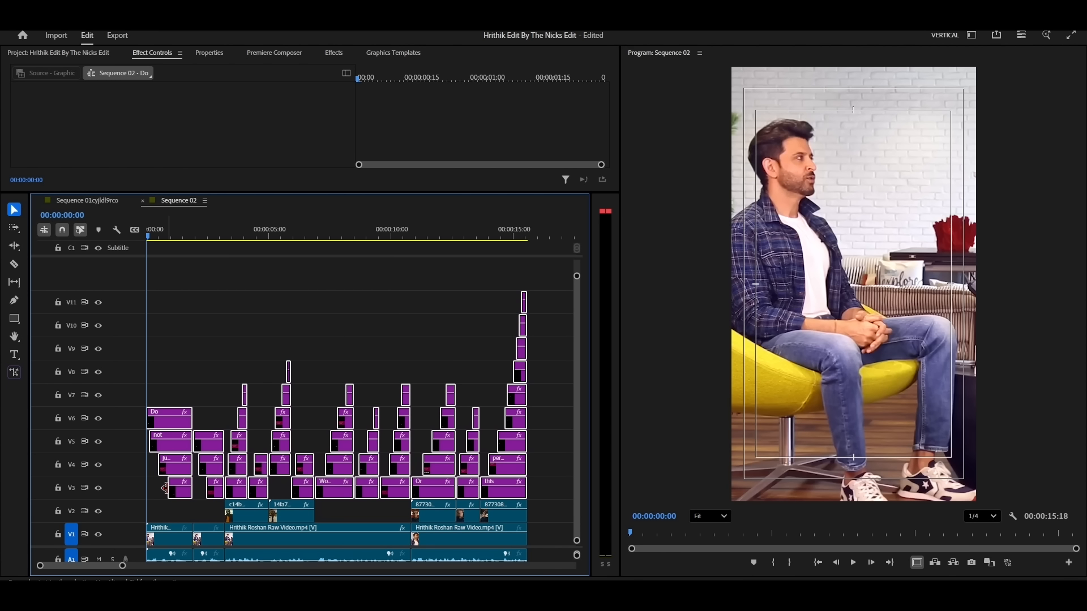
key(alt+Up)
Create a 1080 × 1920, 30 fps Black Video and lay it on track V3 under the captions for the whole sequence.
click(246, 303)
click(81, 50)
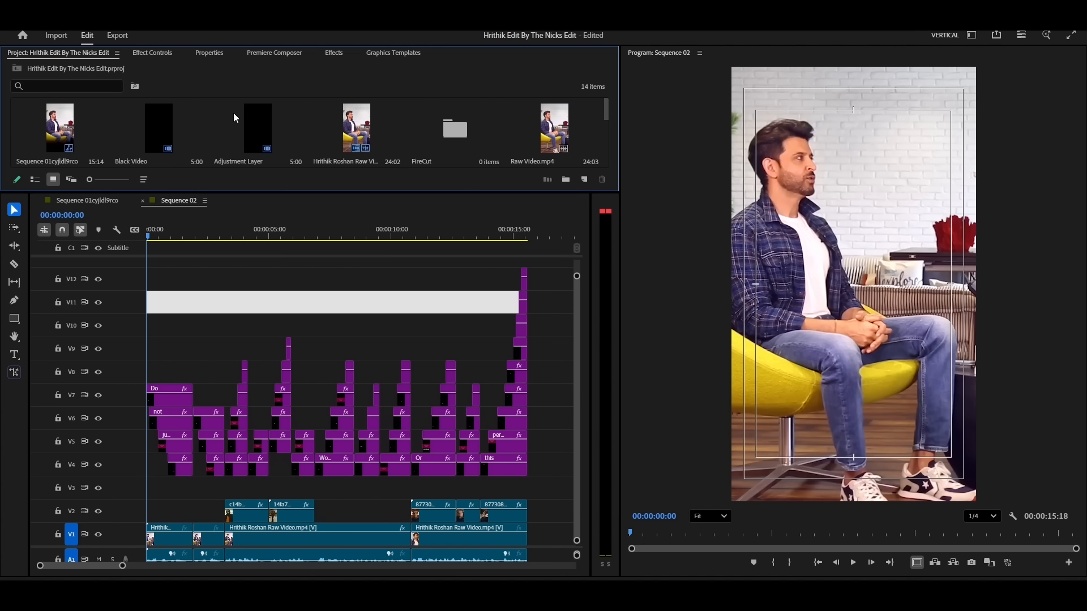
click(585, 180)
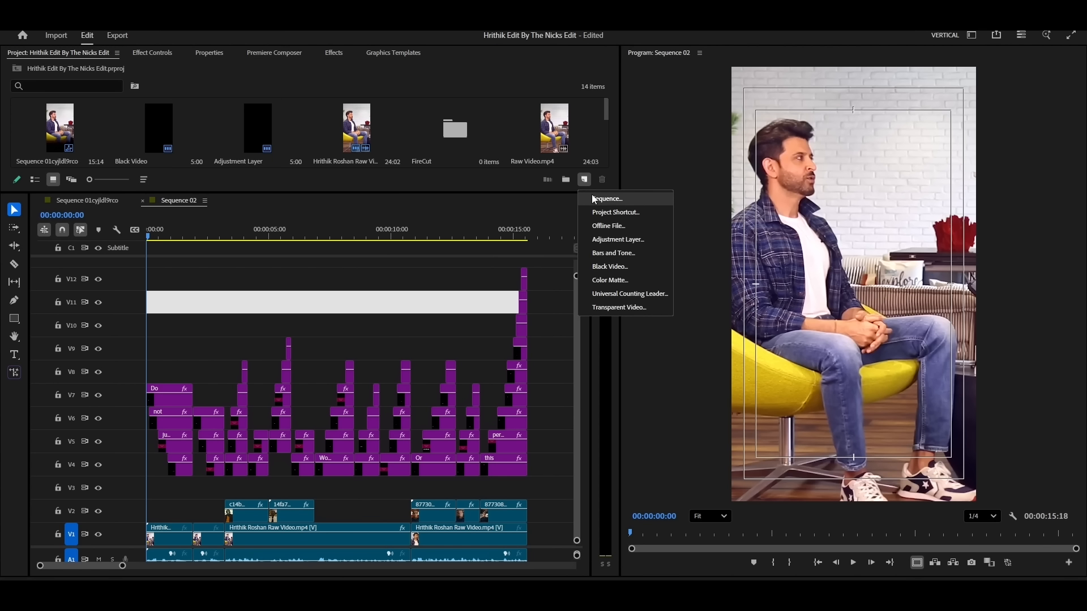
click(613, 269)
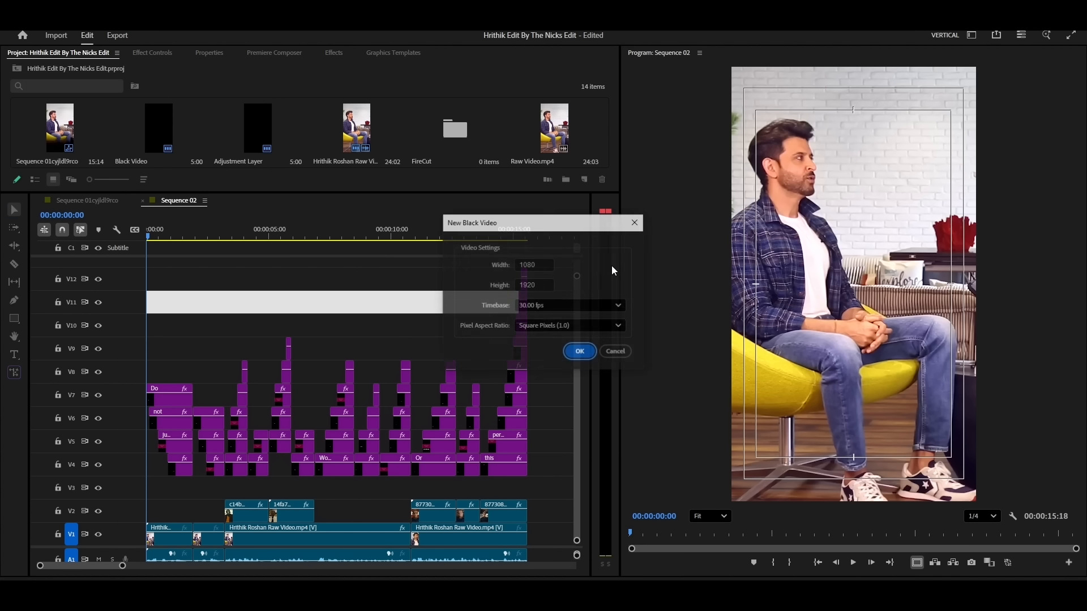
click(579, 349)
drag(280, 204, 527, 486)
Add a rectangular opacity mask to the Black Video clip with the playhead at 00:00:07:10.
click(325, 234)
click(339, 496)
click(151, 52)
scroll(263, 136, down, 5)
drag(268, 194, 268, 232)
scroll(104, 168, down, 2)
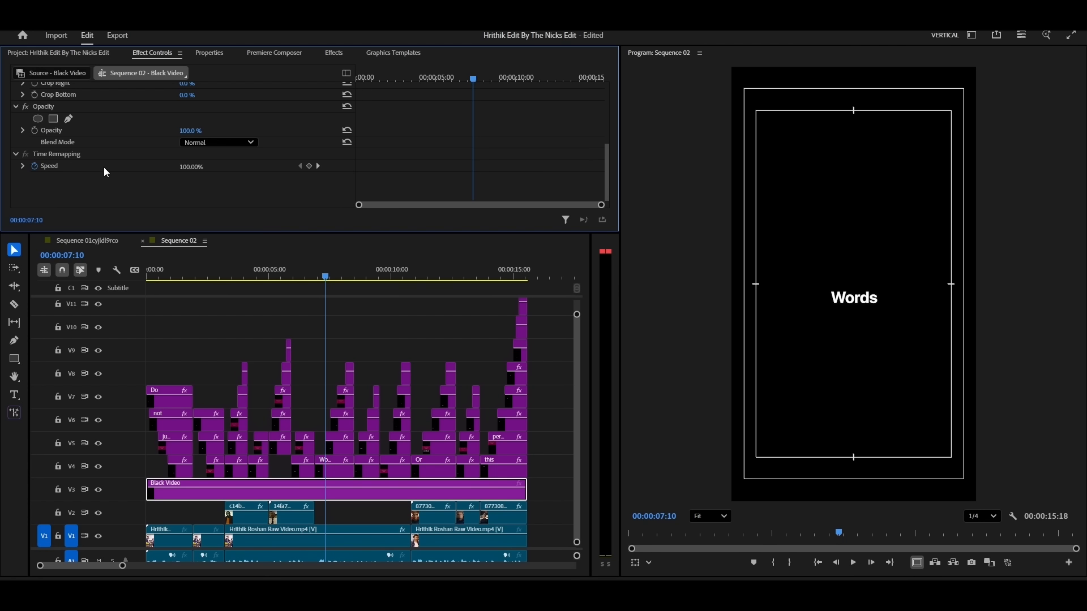
click(53, 119)
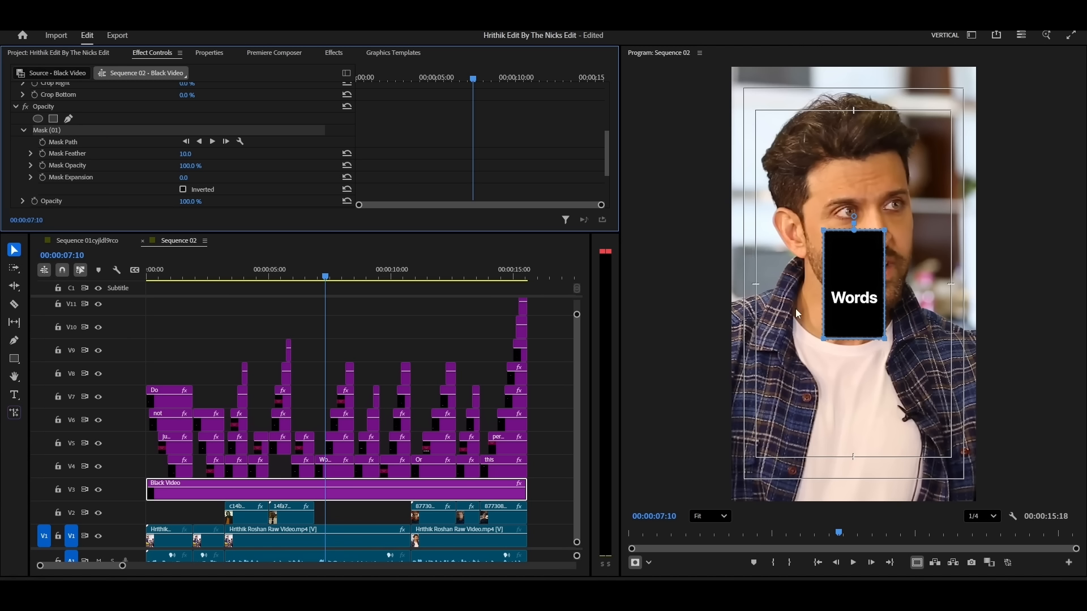
Pull the mask's four corners outward beyond the frame edges to form a wide band behind the caption.
drag(822, 334, 895, 341)
drag(1059, 412, 1064, 415)
drag(896, 342, 629, 416)
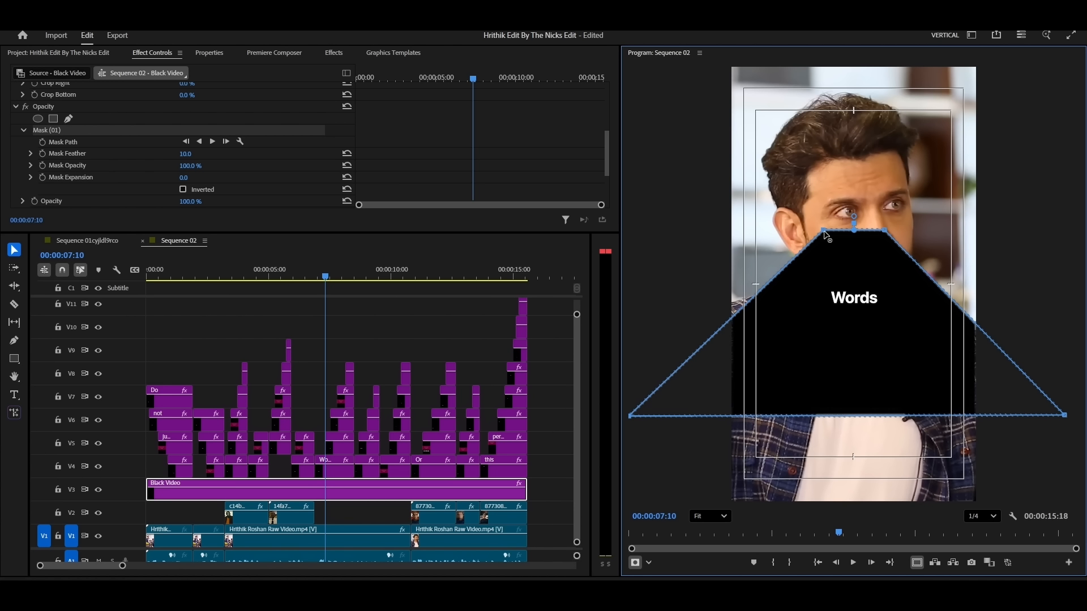
drag(822, 229, 667, 234)
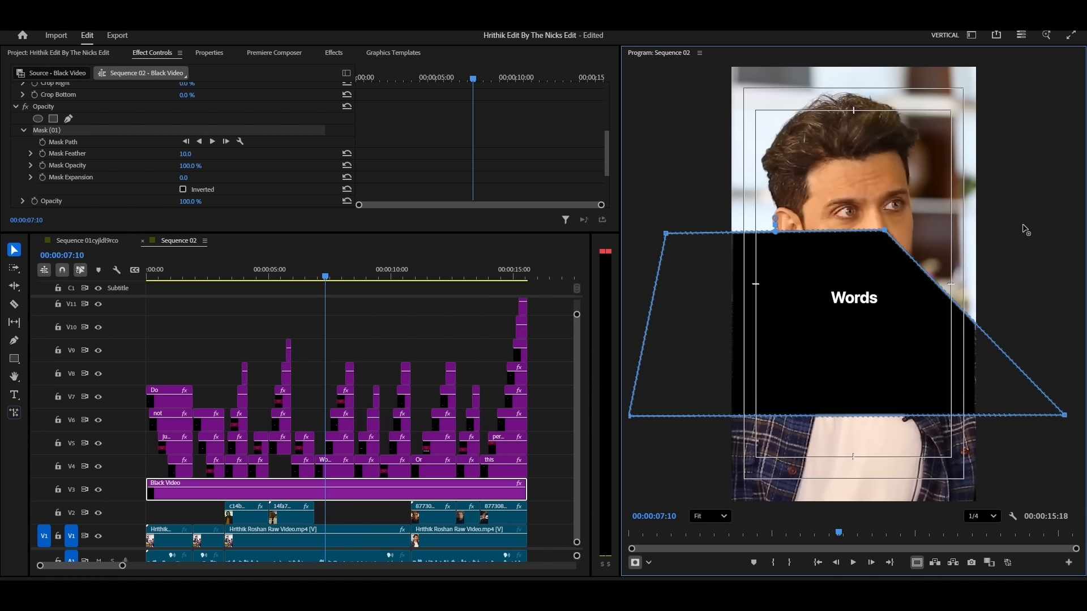
drag(885, 231, 1057, 233)
Set the mask feather to 224 and shift the black band down to the lower edge of the video frame.
drag(193, 158, 314, 158)
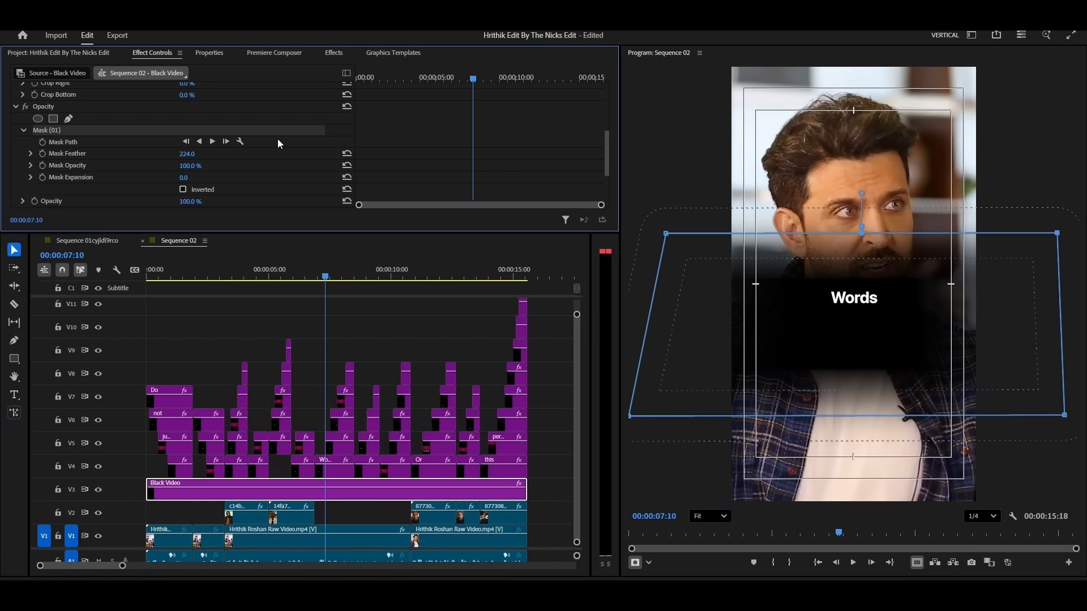
scroll(224, 129, up, 5)
drag(187, 112, 206, 113)
click(829, 339)
drag(832, 371, 830, 543)
Increase the mask feather to 300 and nudge the mask slightly upward, leaving the clip deselected.
scroll(215, 165, down, 8)
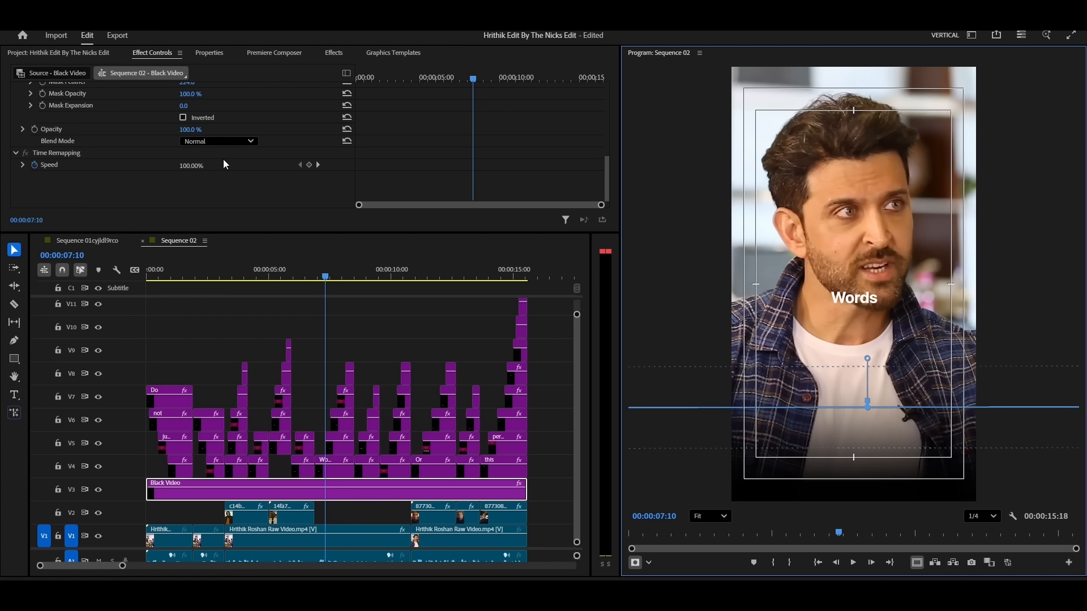
scroll(222, 160, up, 4)
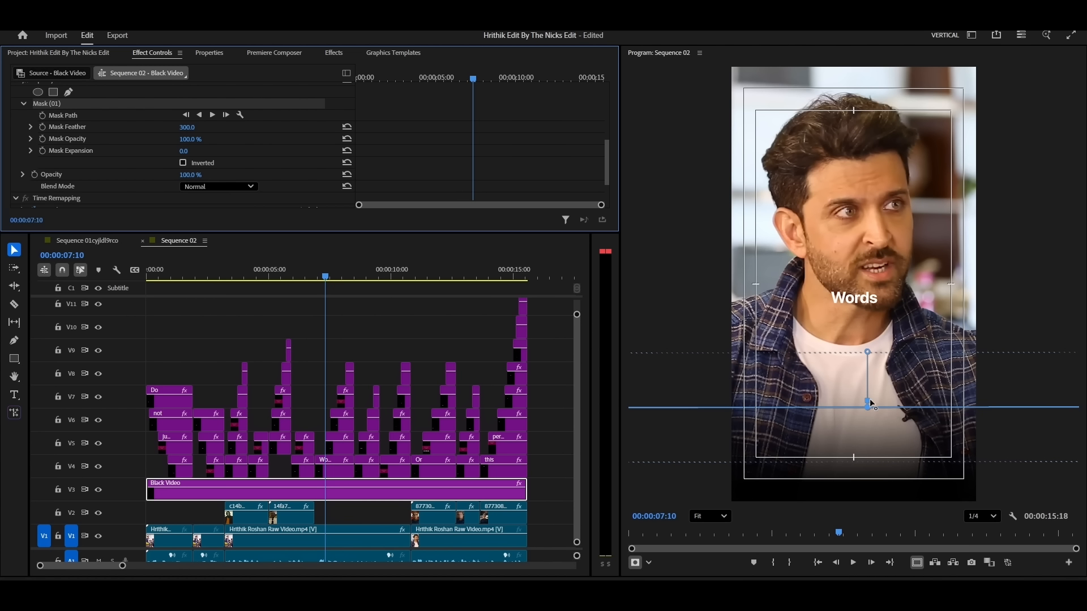
click(874, 420)
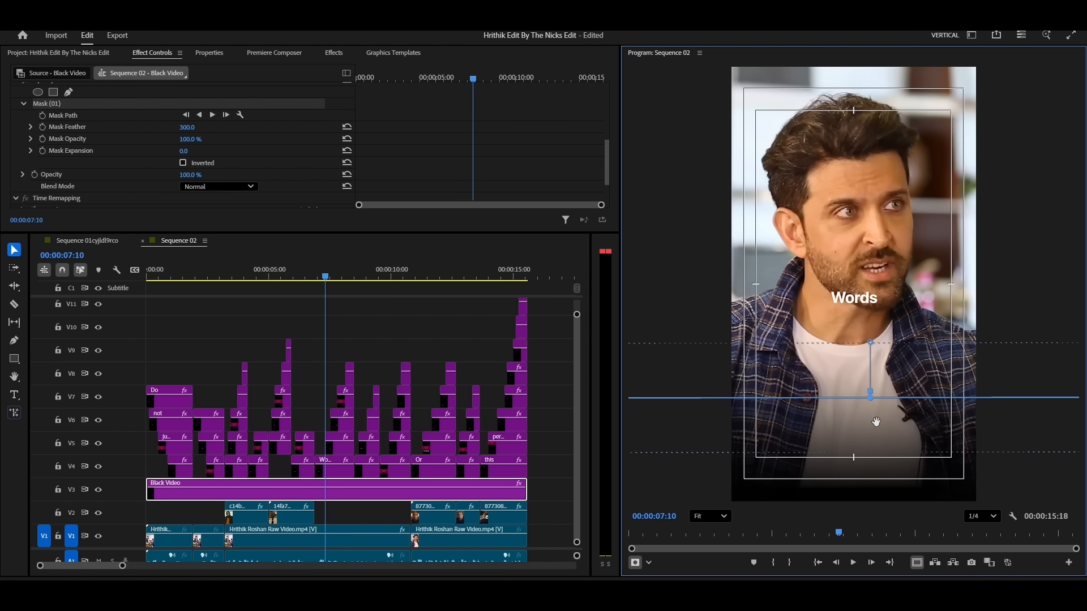
click(372, 328)
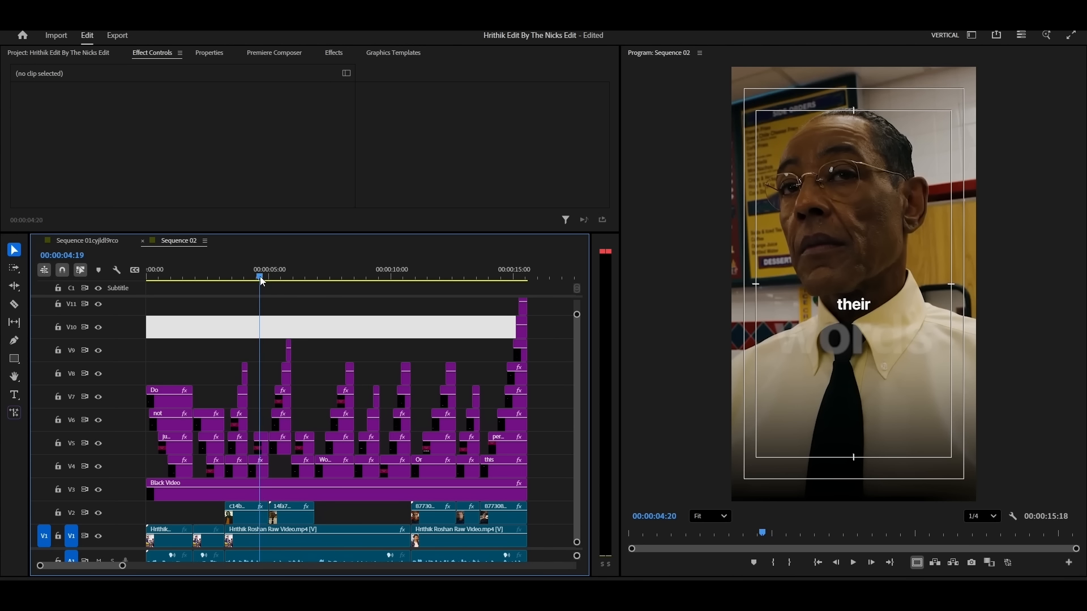
Check the dark fade across the sequence, hide the safe margins, and play the video from the start.
key(Left)
key(Left)
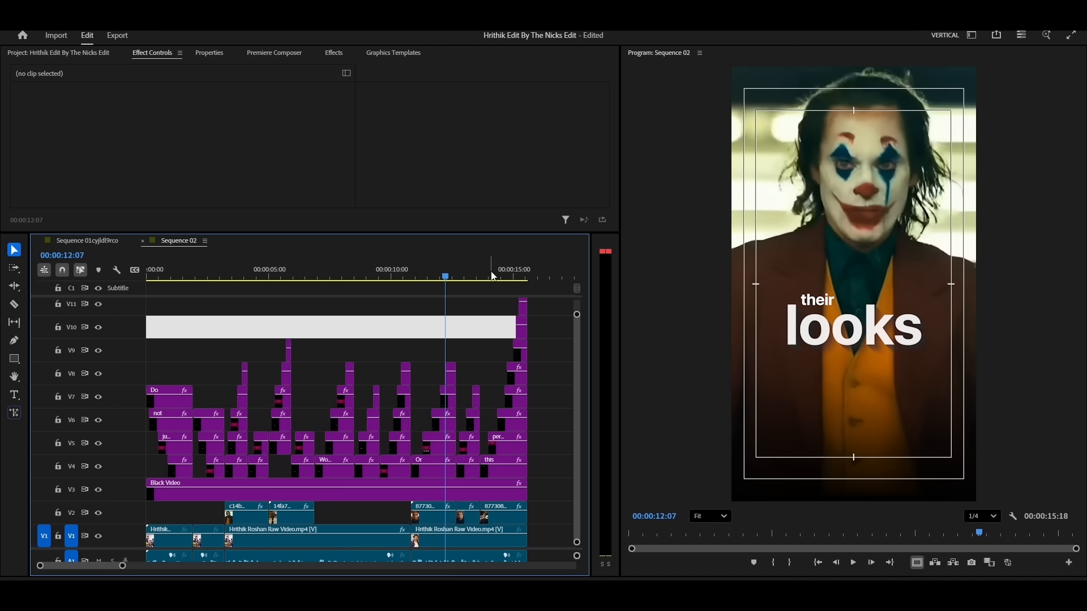
drag(488, 270, 521, 267)
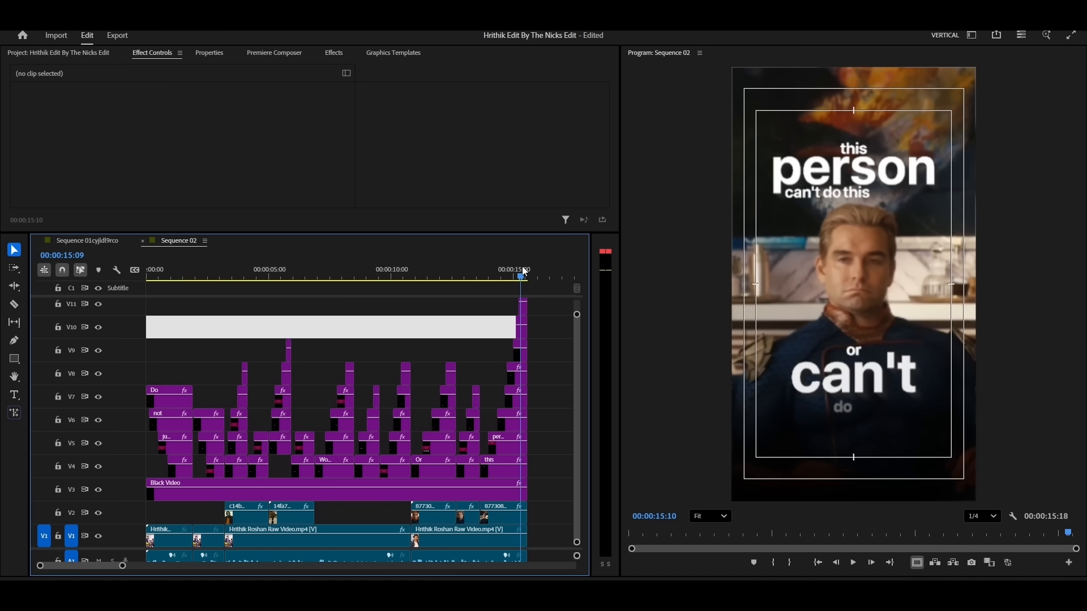
click(917, 563)
drag(175, 280, 120, 285)
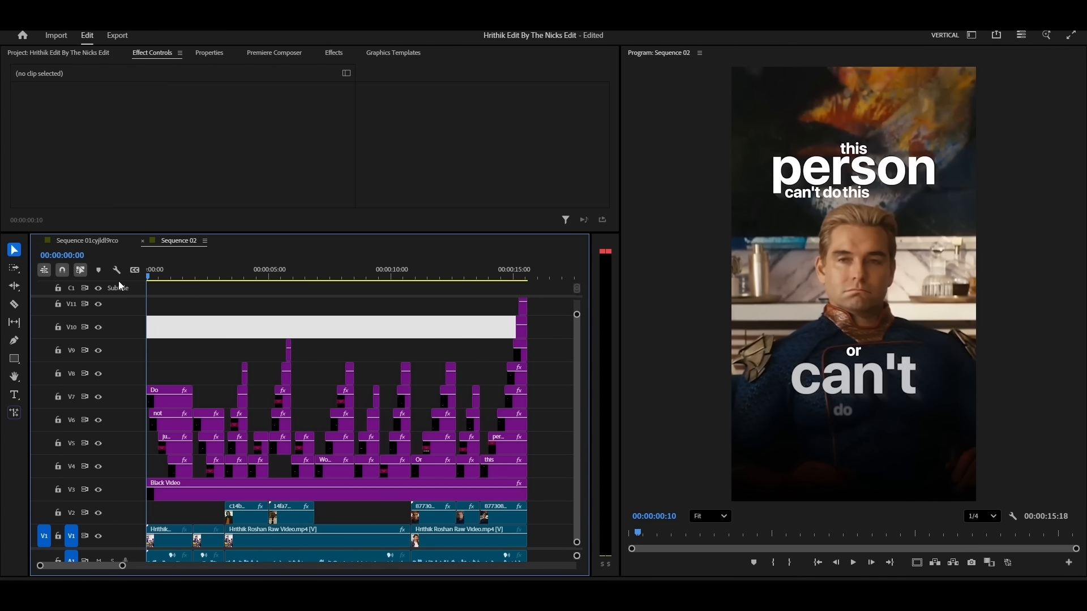
key(space)
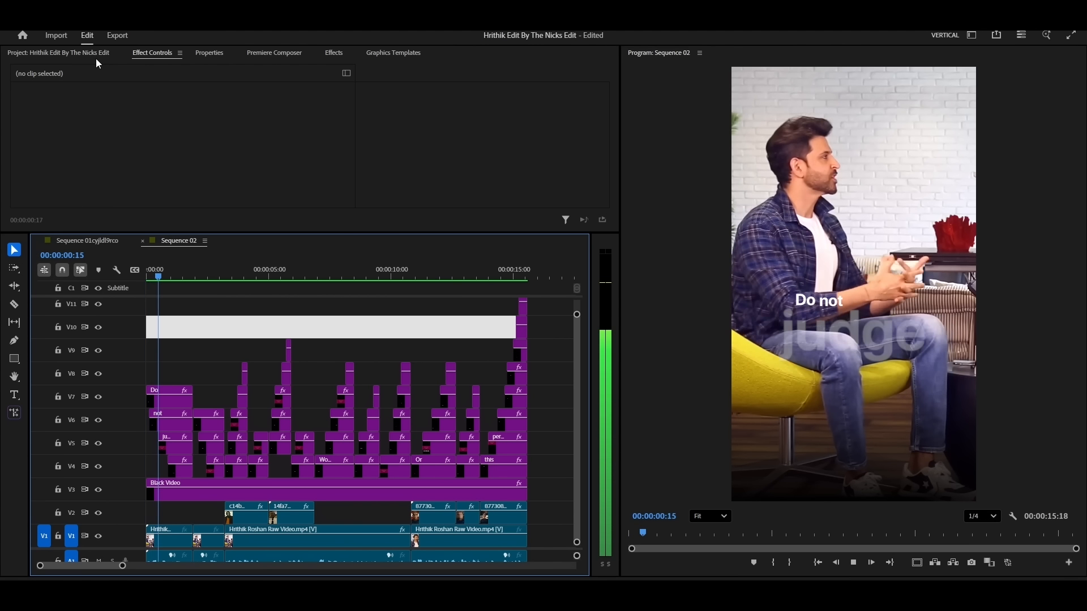